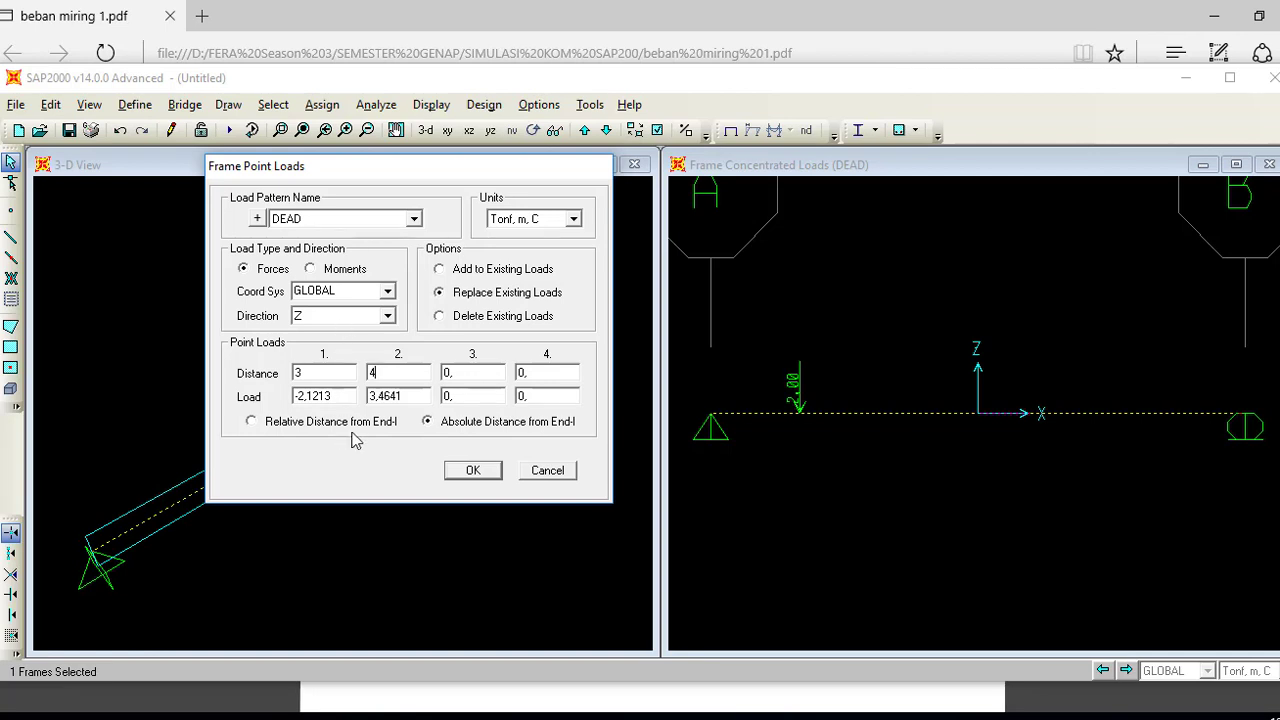
# Set the second DEAD point load in global Z to -3,4641 and add the point loads to the beam's existing loads
pyautogui.doubleClick(375, 397)
pyautogui.press('Left')
pyautogui.write('-')
pyautogui.click(487, 273)
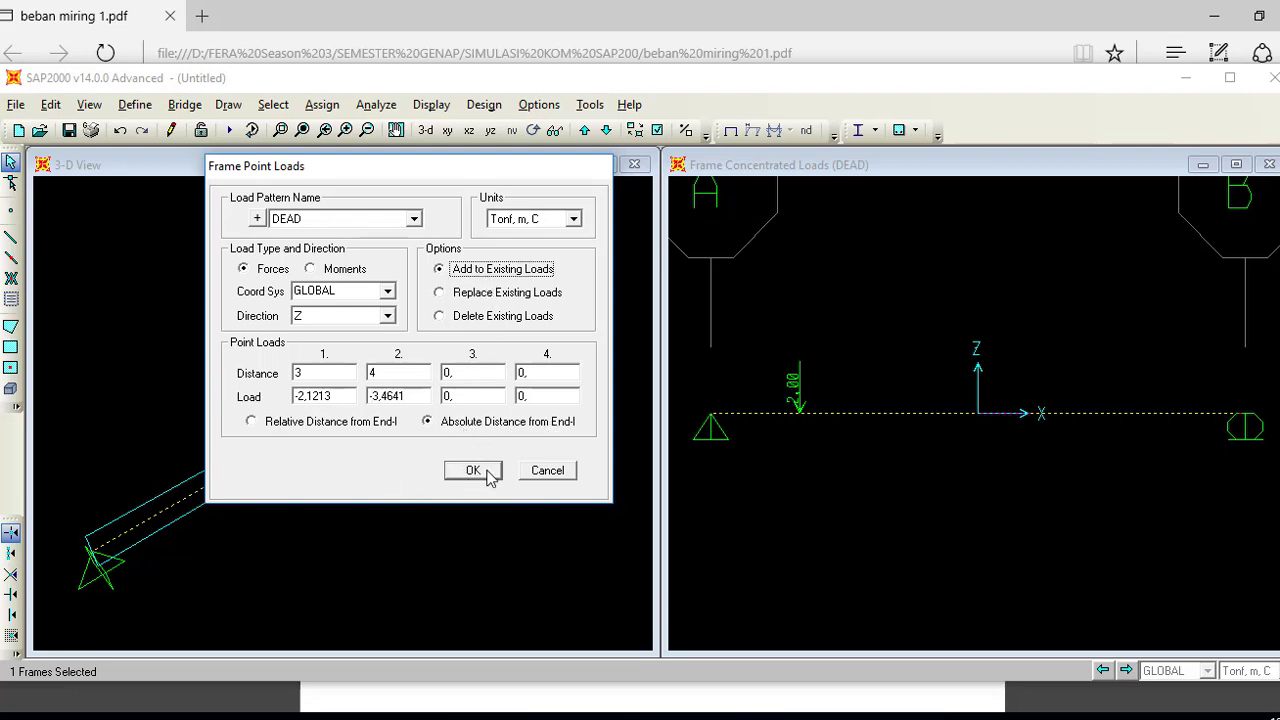
pyautogui.click(488, 471)
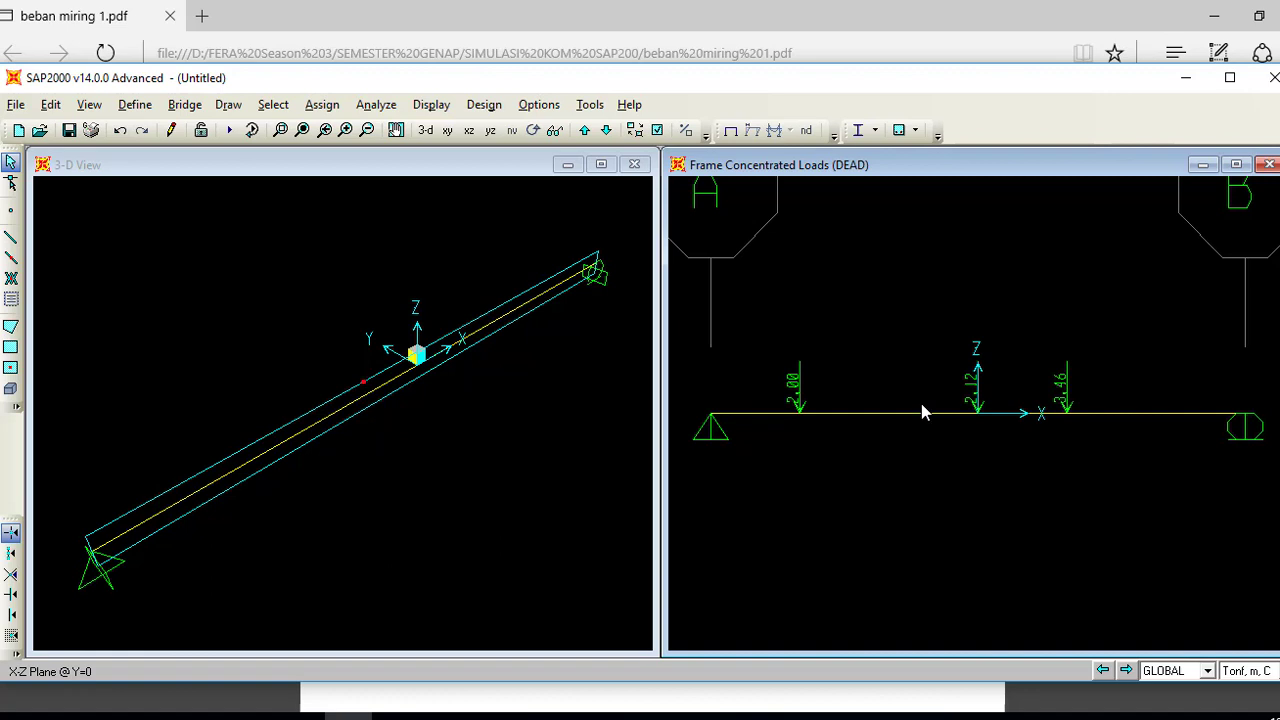
# Examine the beam diagram in beban miring 1.pdf for the horizontal components of P2 and P3, comparing it with the loads in SAP2000
pyautogui.click(922, 414)
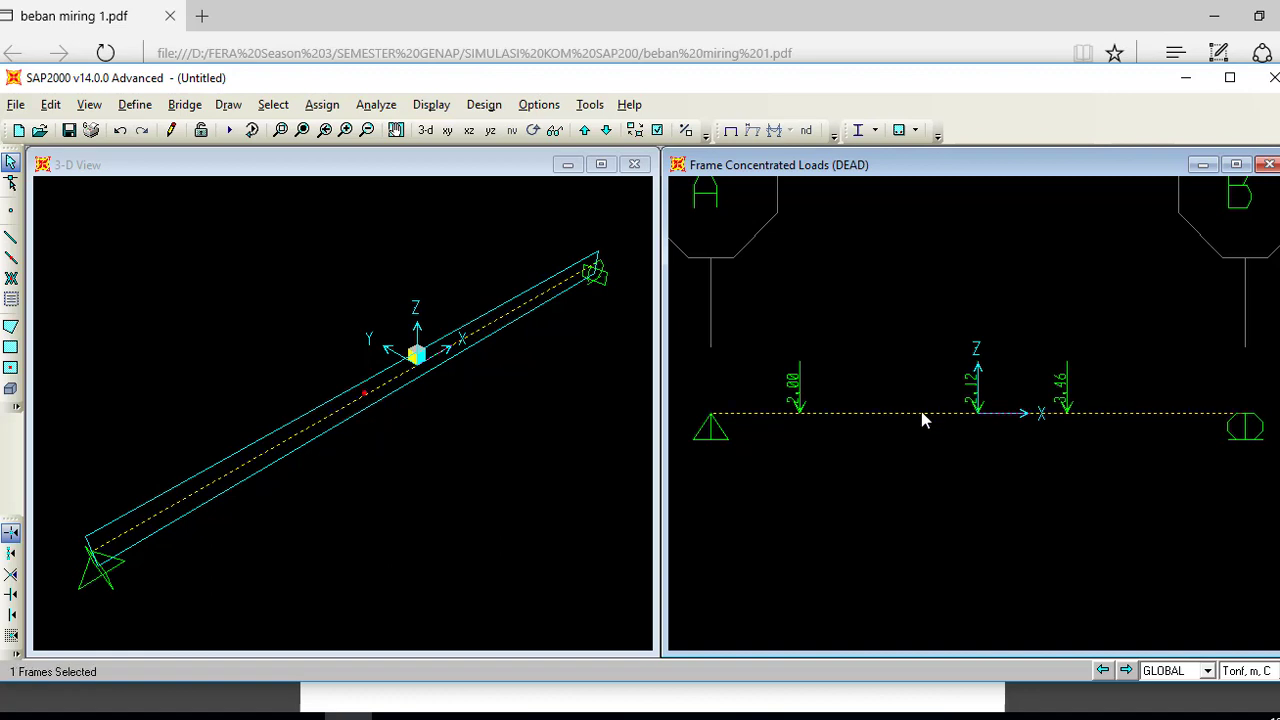
pyautogui.click(921, 412)
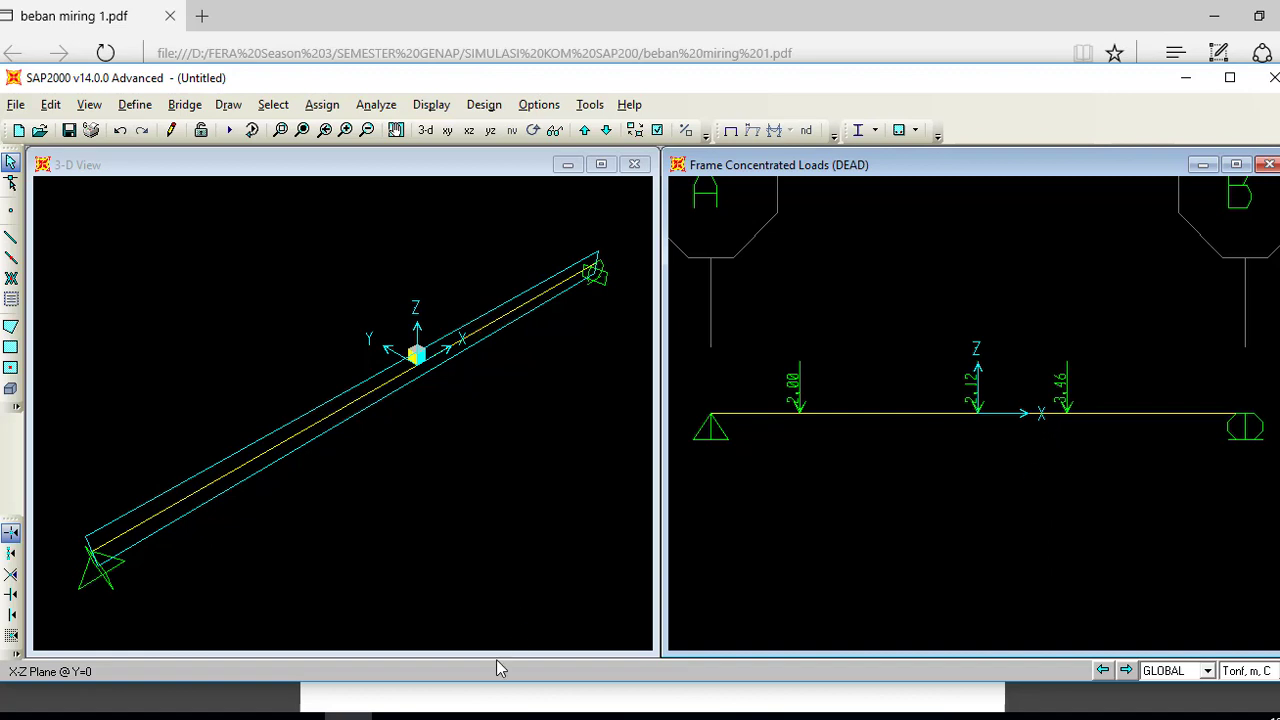
pyautogui.click(300, 717)
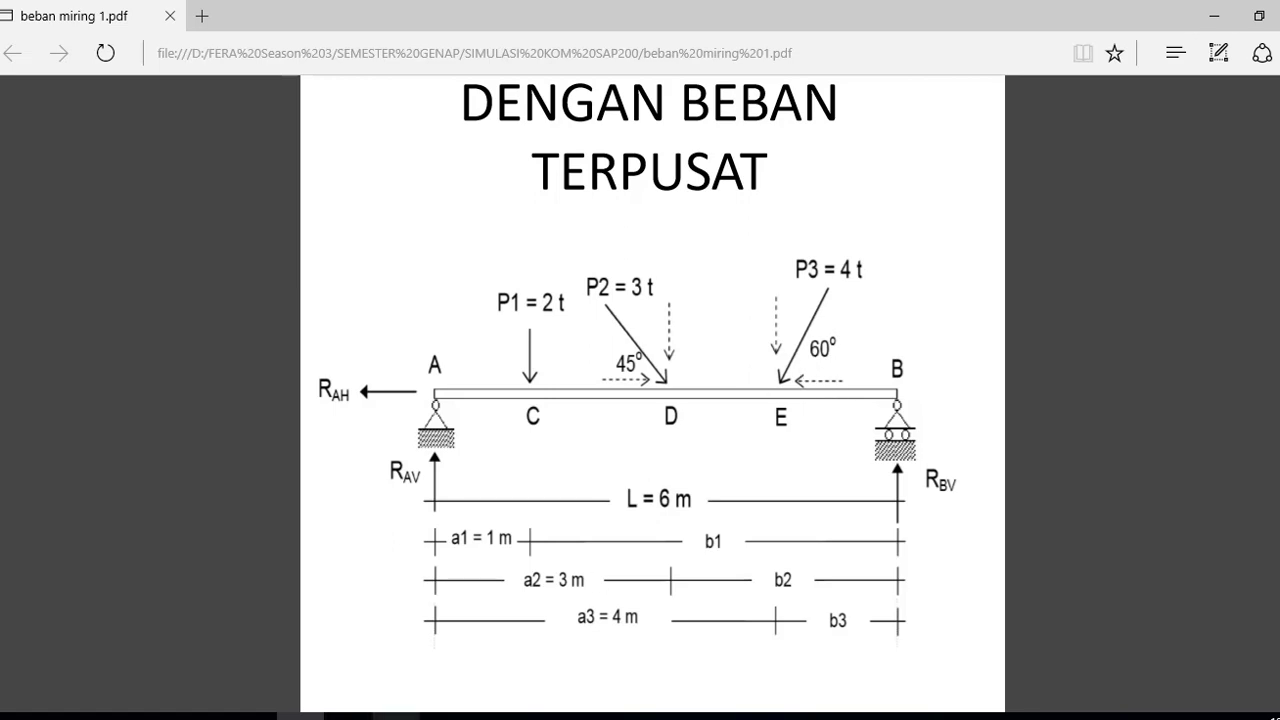
pyautogui.moveTo(350, 712)
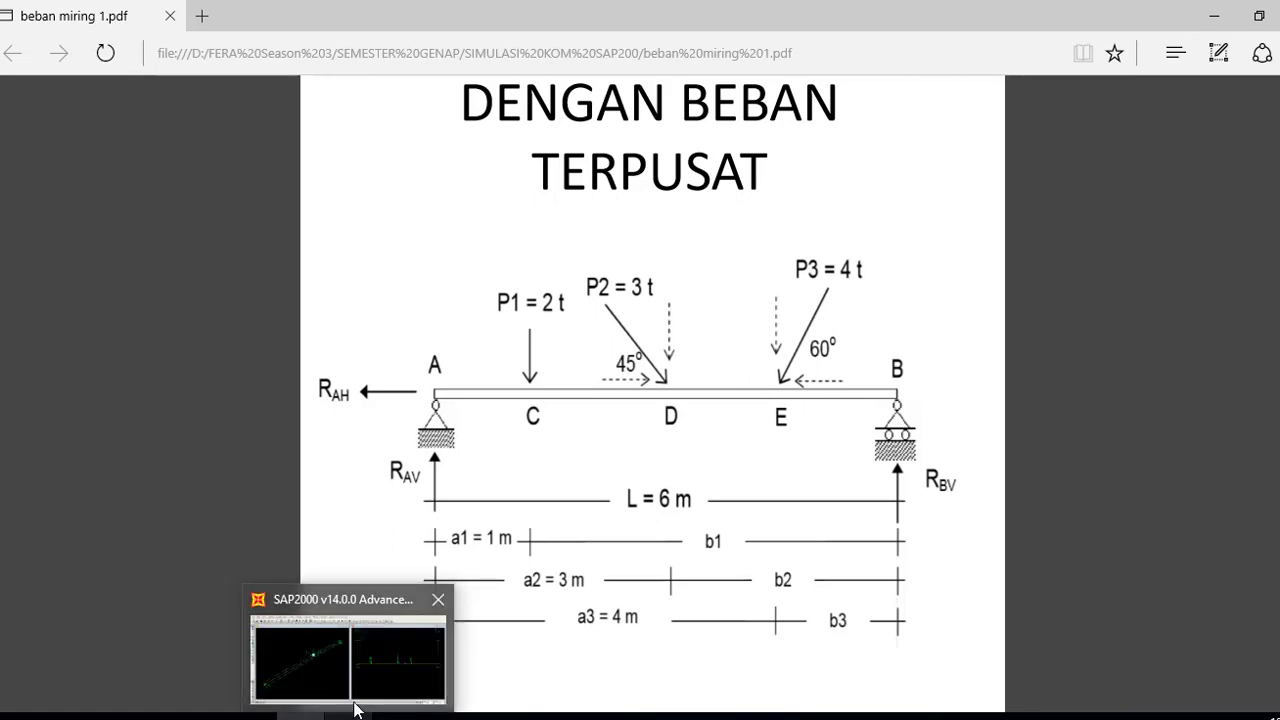
pyautogui.moveTo(386, 676)
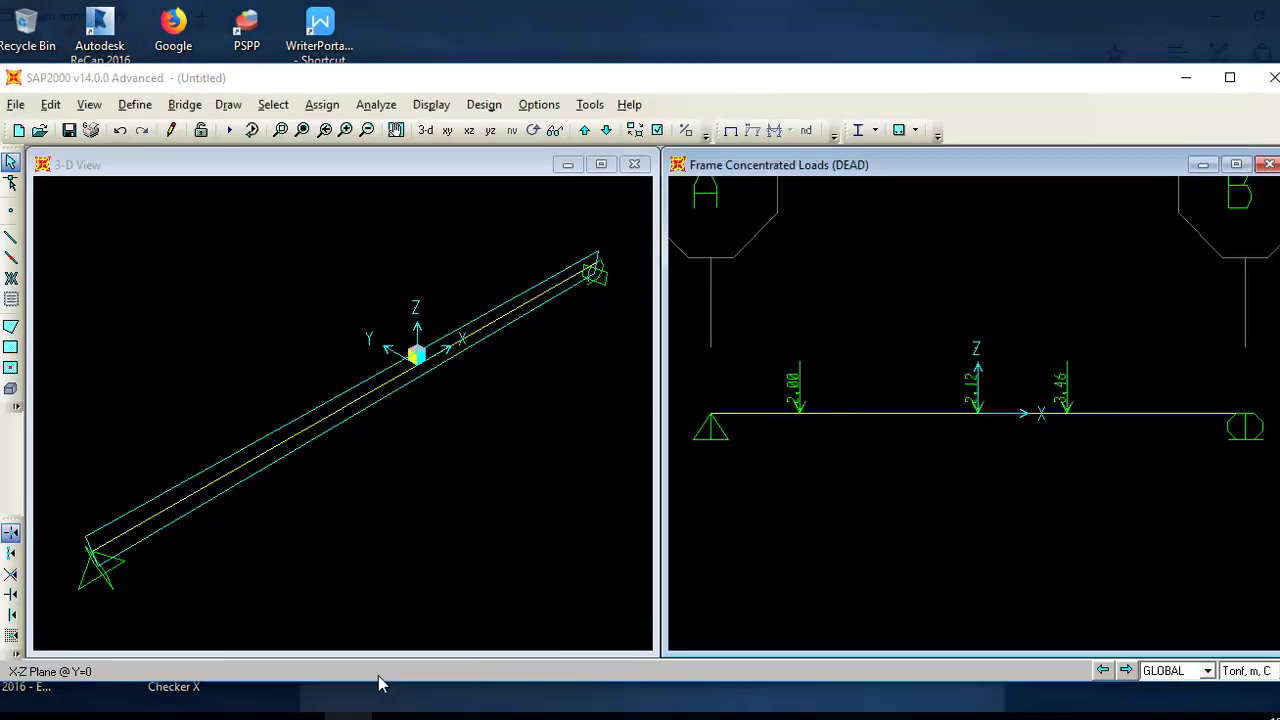
pyautogui.click(380, 678)
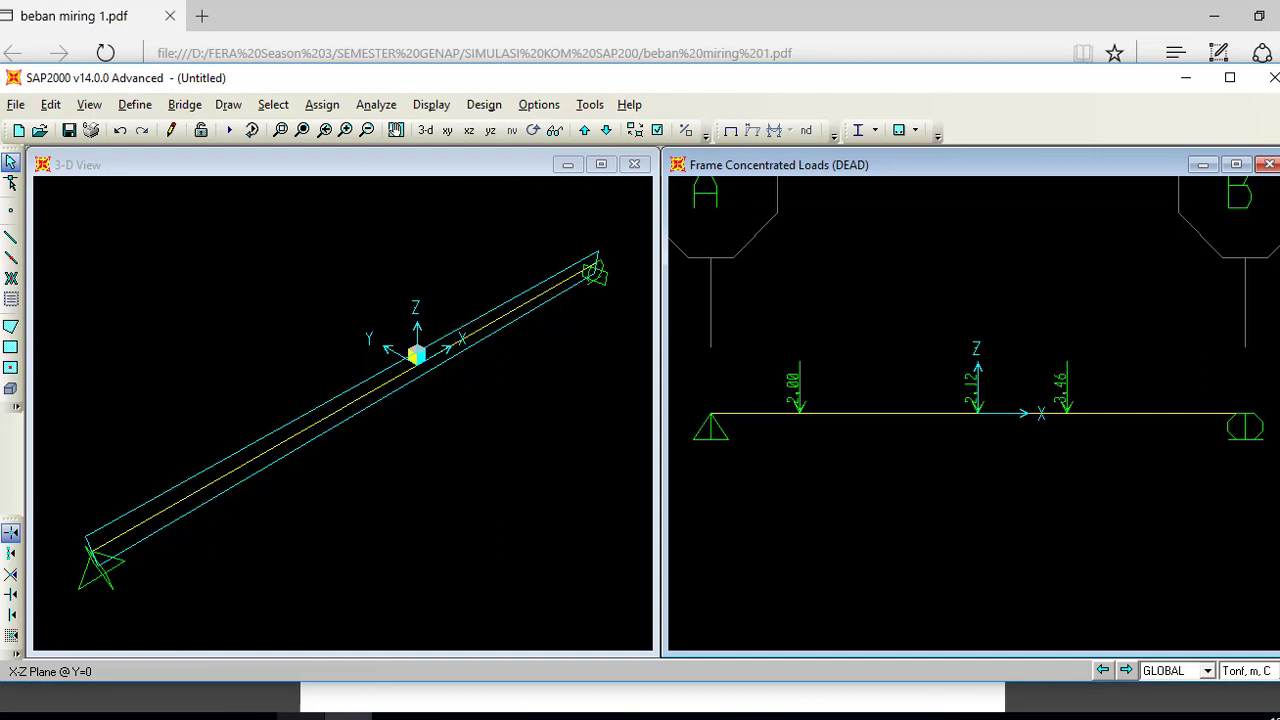
pyautogui.moveTo(300, 716)
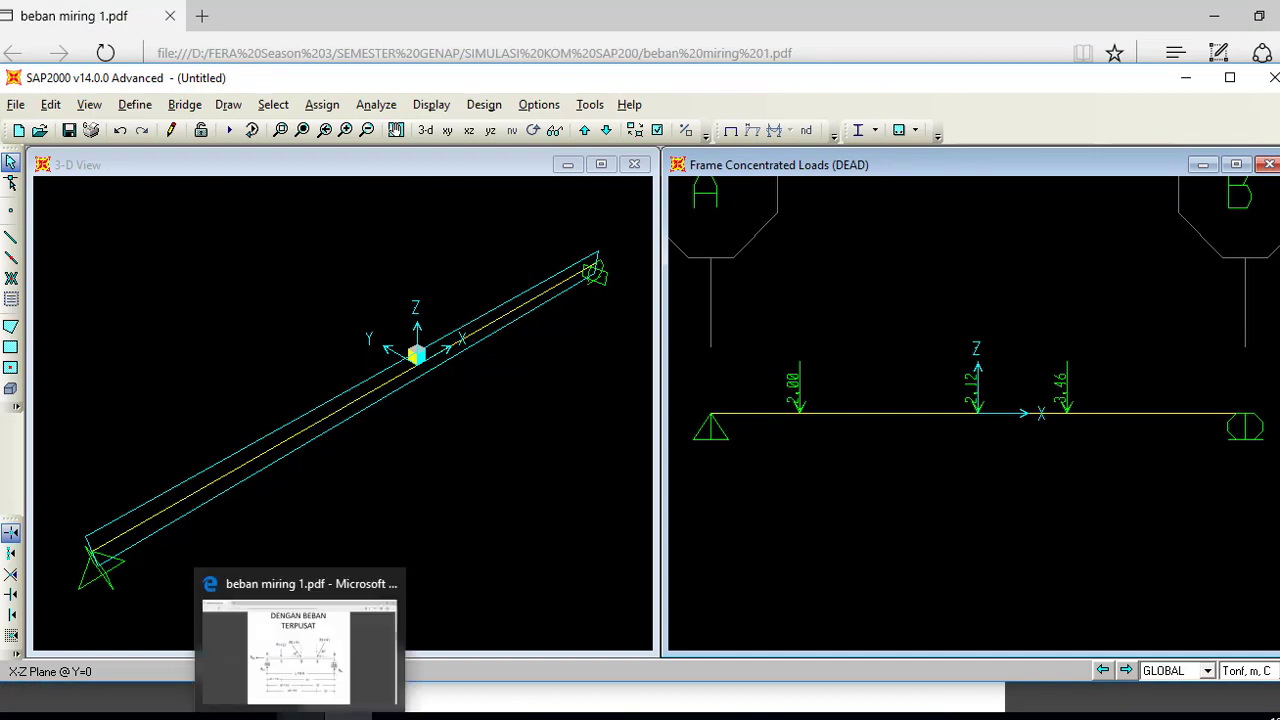
pyautogui.click(328, 688)
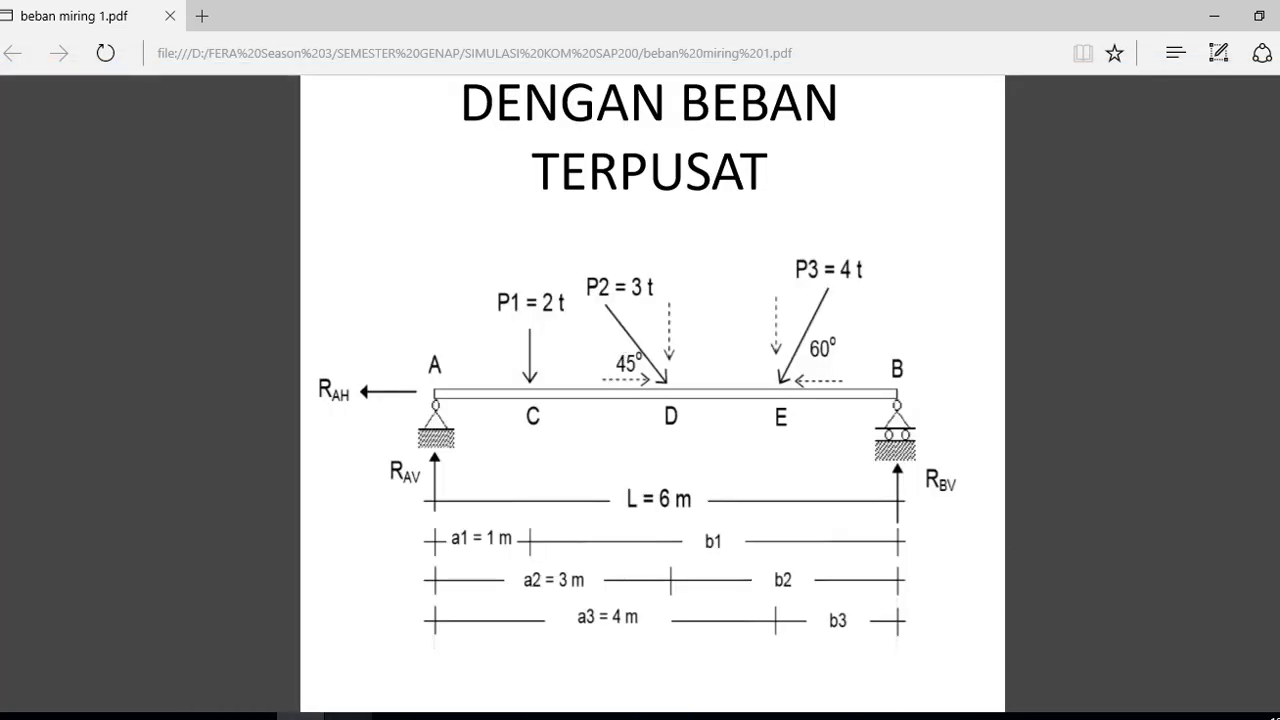
pyautogui.click(348, 716)
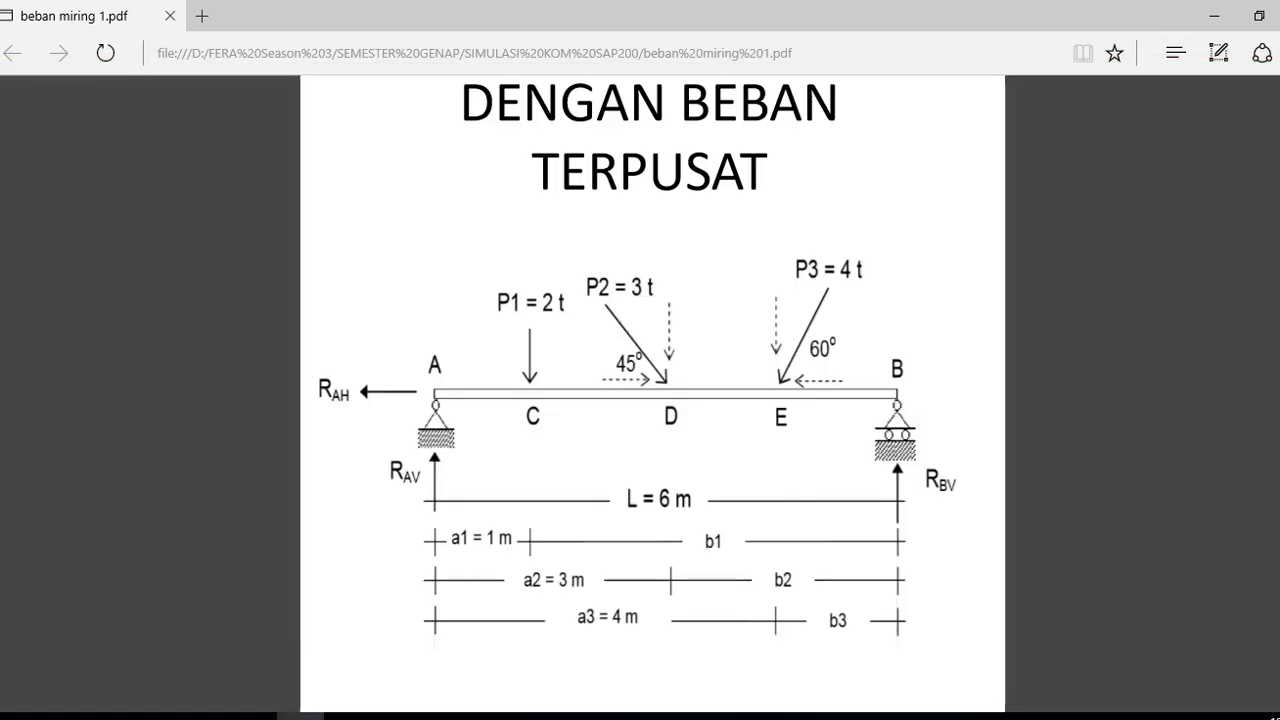
pyautogui.click(300, 714)
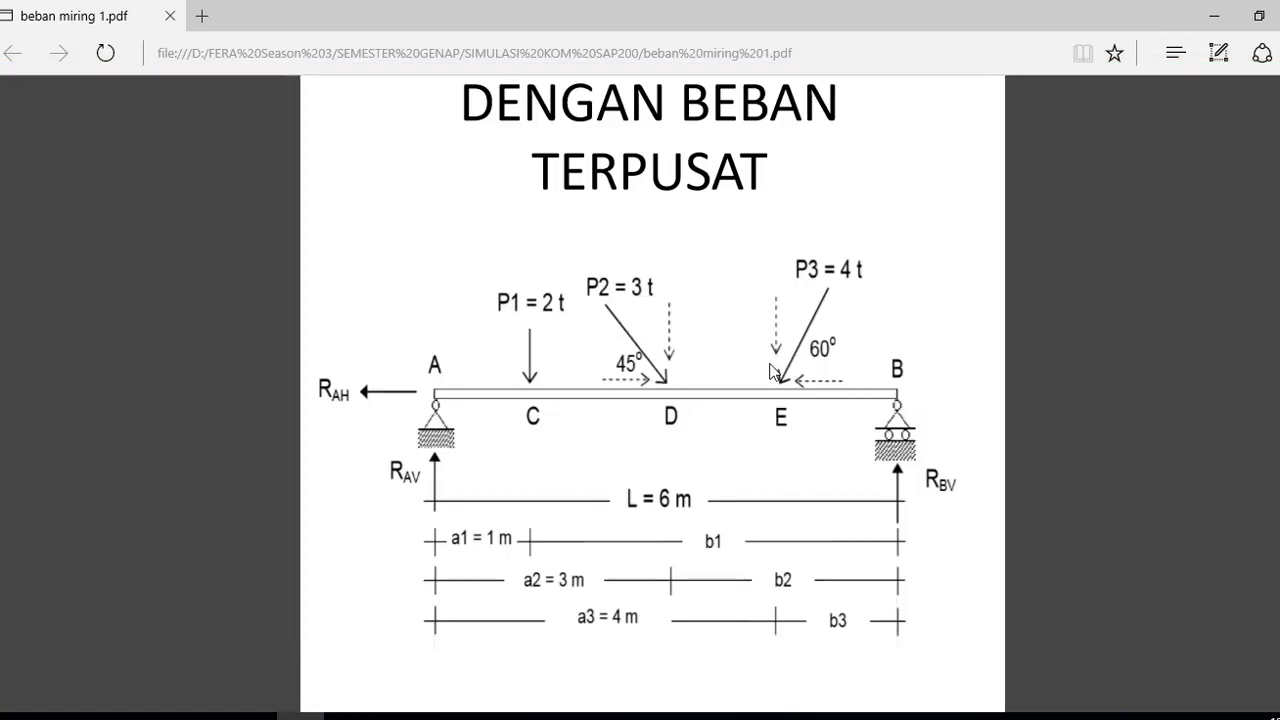
pyautogui.click(348, 715)
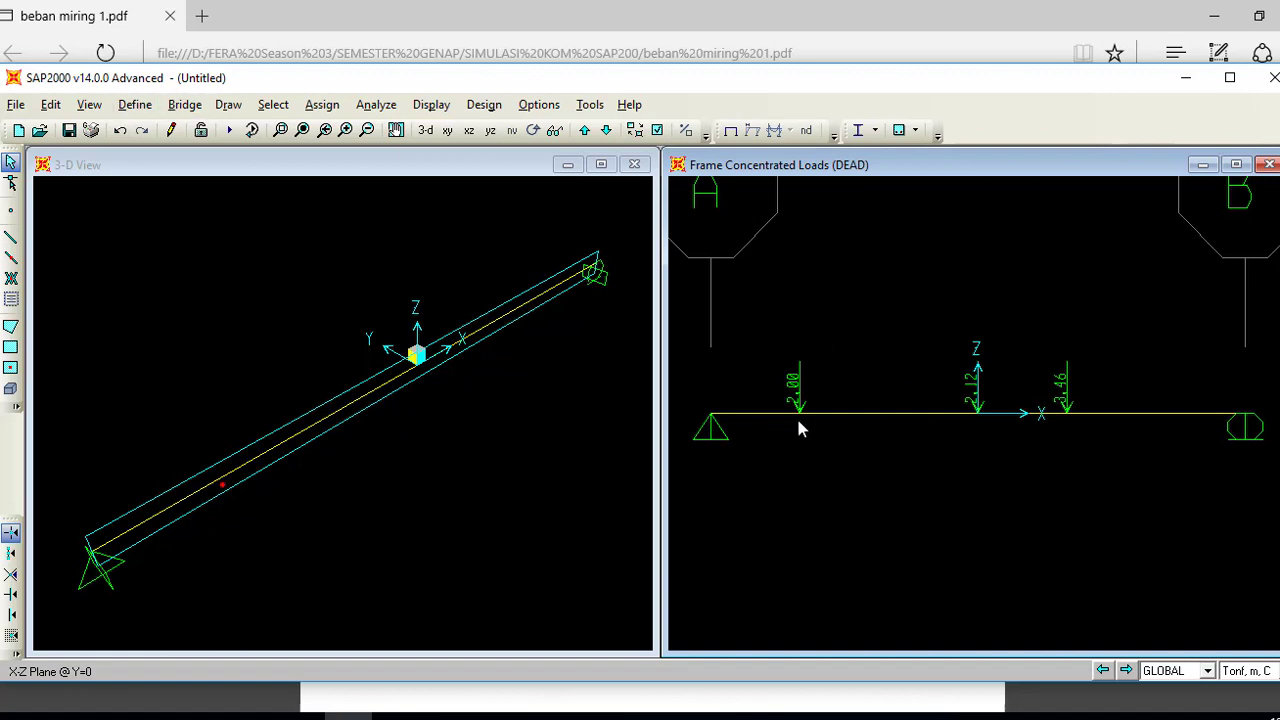
# Start a point load assignment on the beam in the global X direction, adding to the existing loads
pyautogui.click(842, 413)
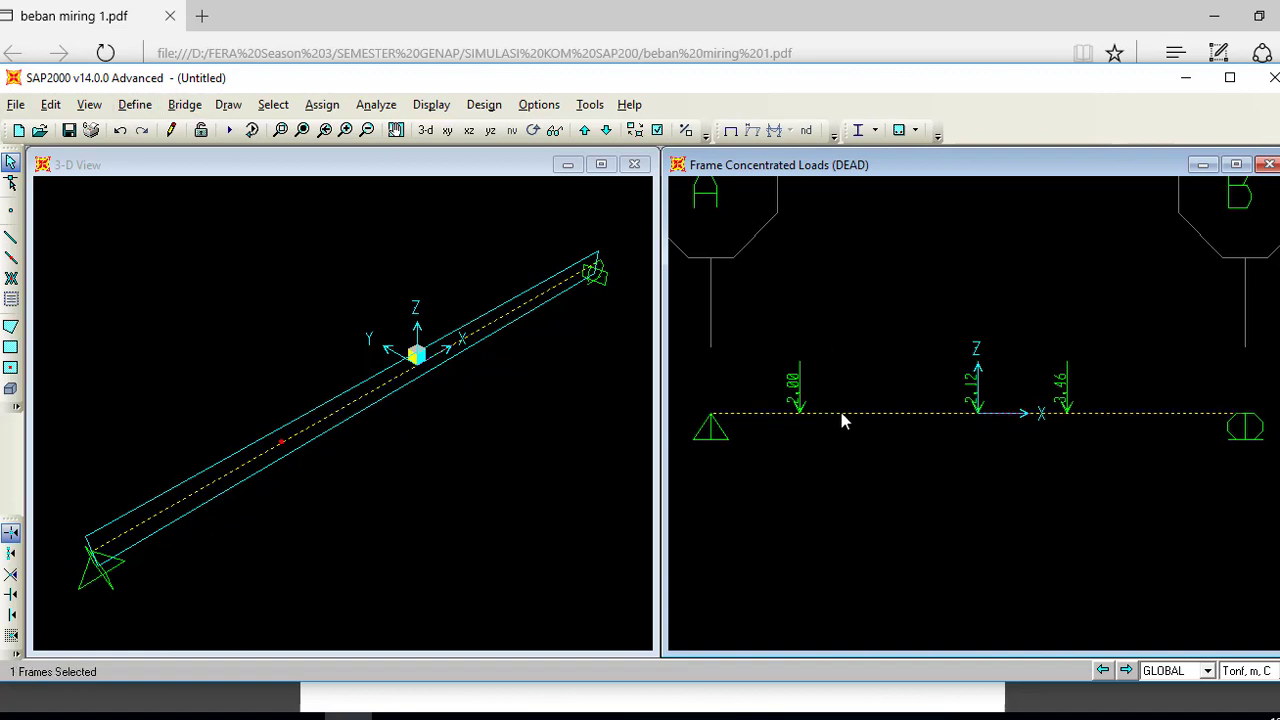
pyautogui.click(320, 105)
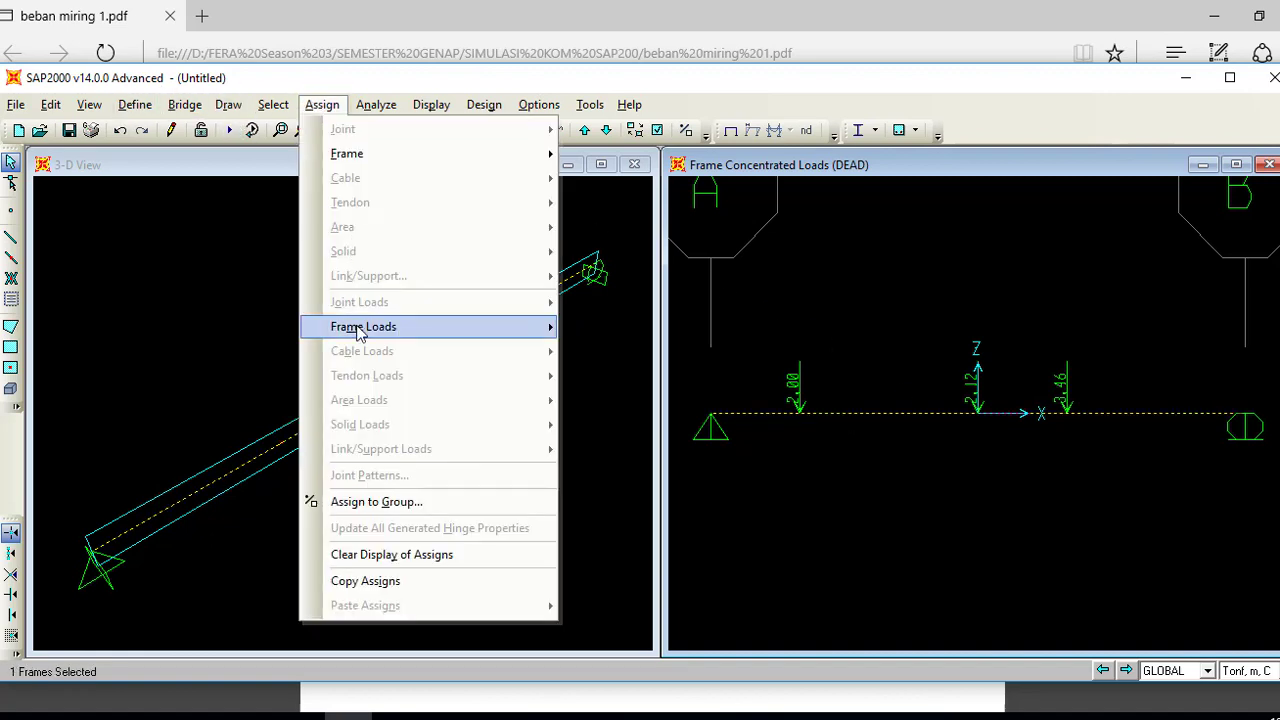
pyautogui.moveTo(360, 328)
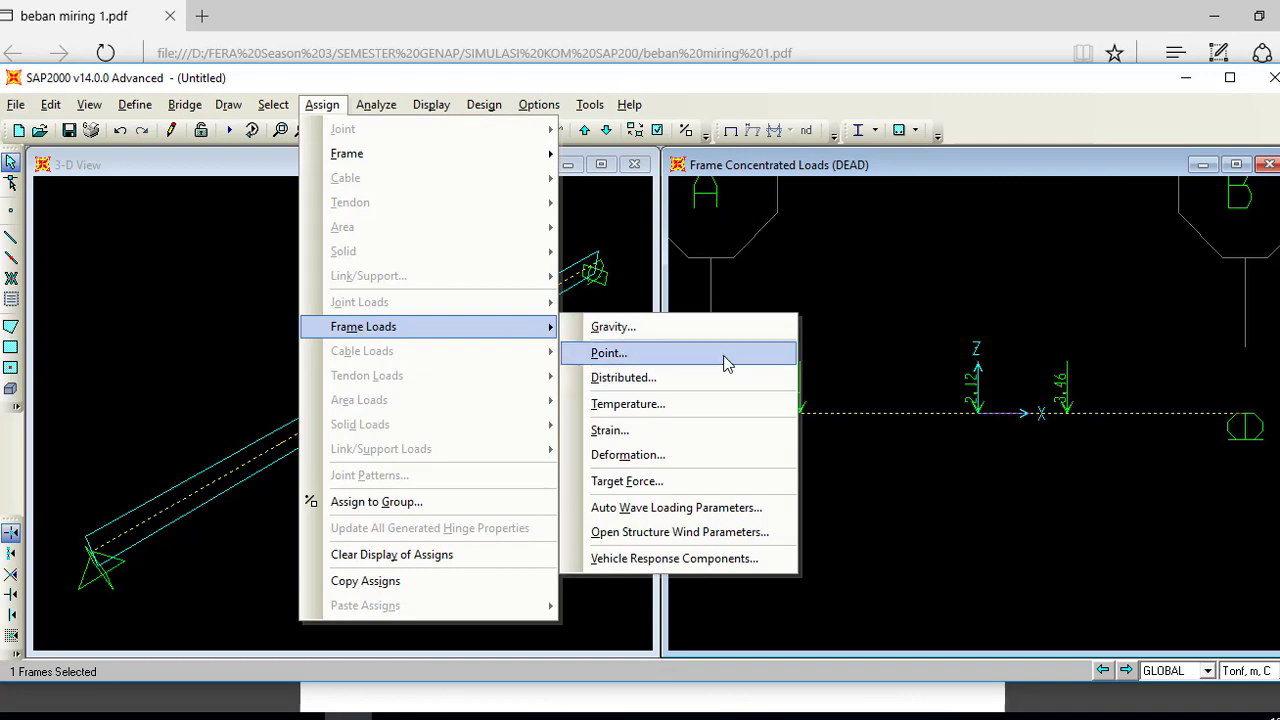
pyautogui.click(727, 353)
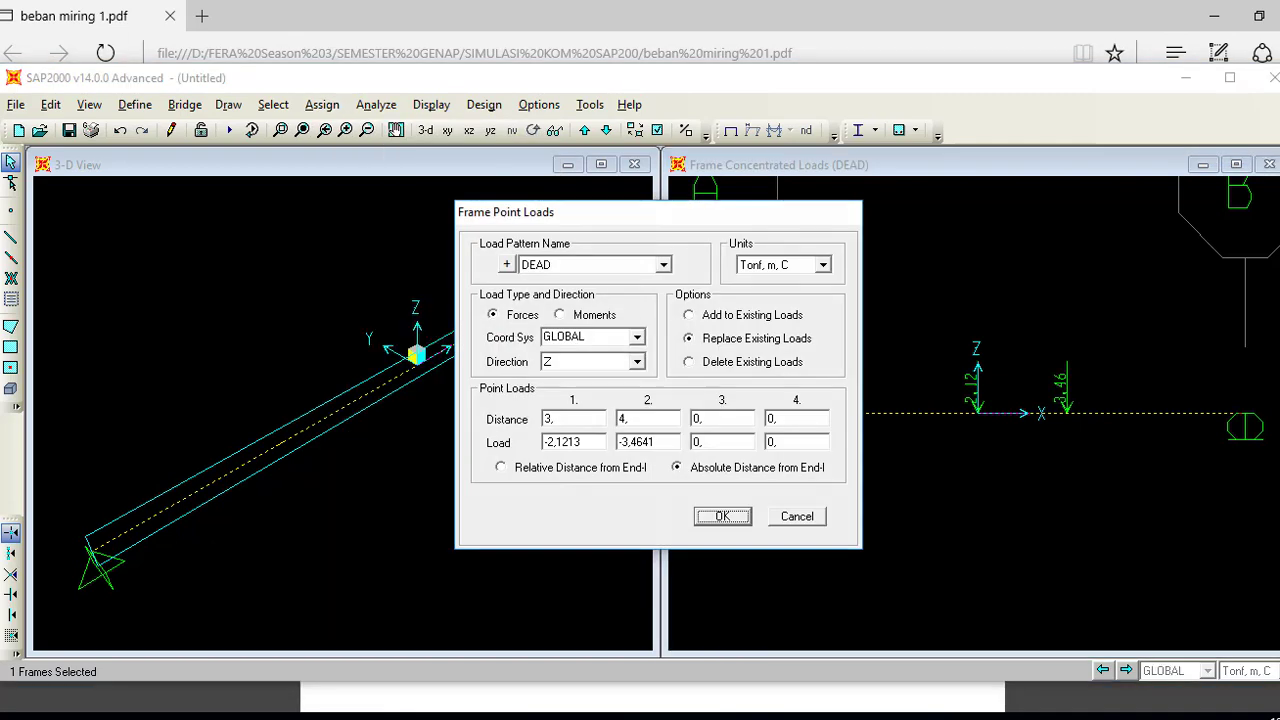
pyautogui.click(636, 362)
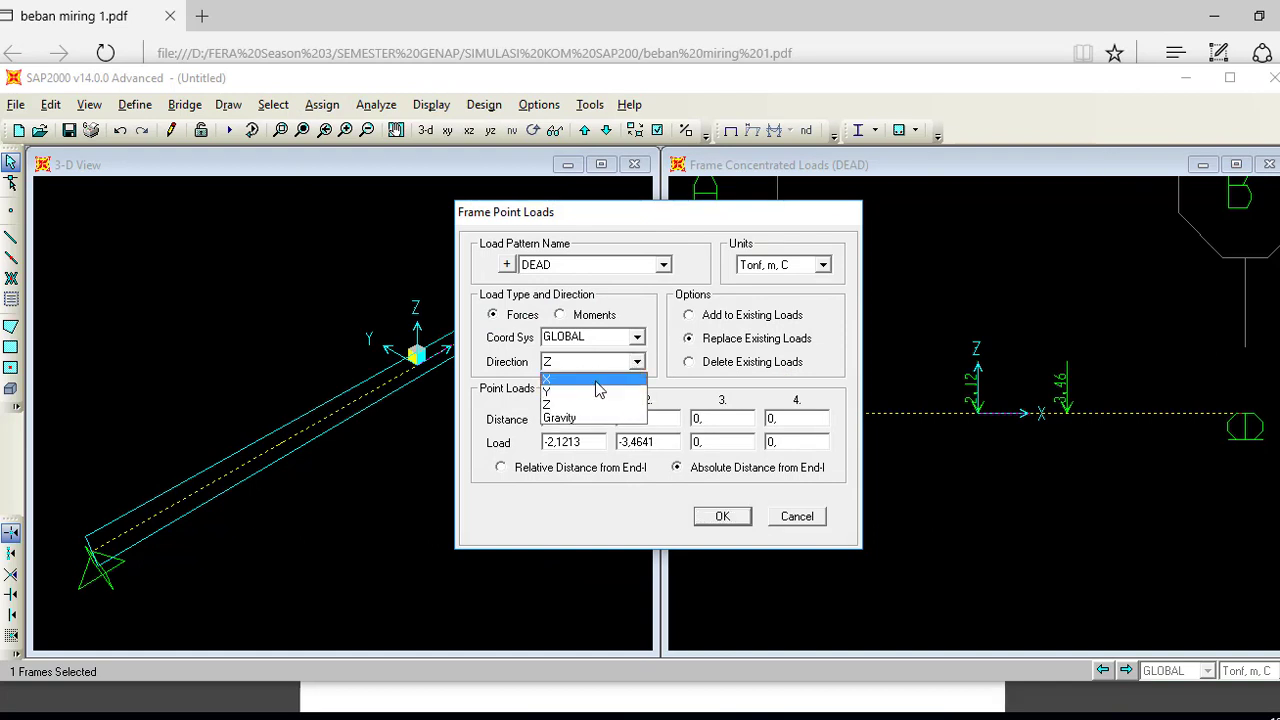
pyautogui.click(598, 386)
pyautogui.click(765, 318)
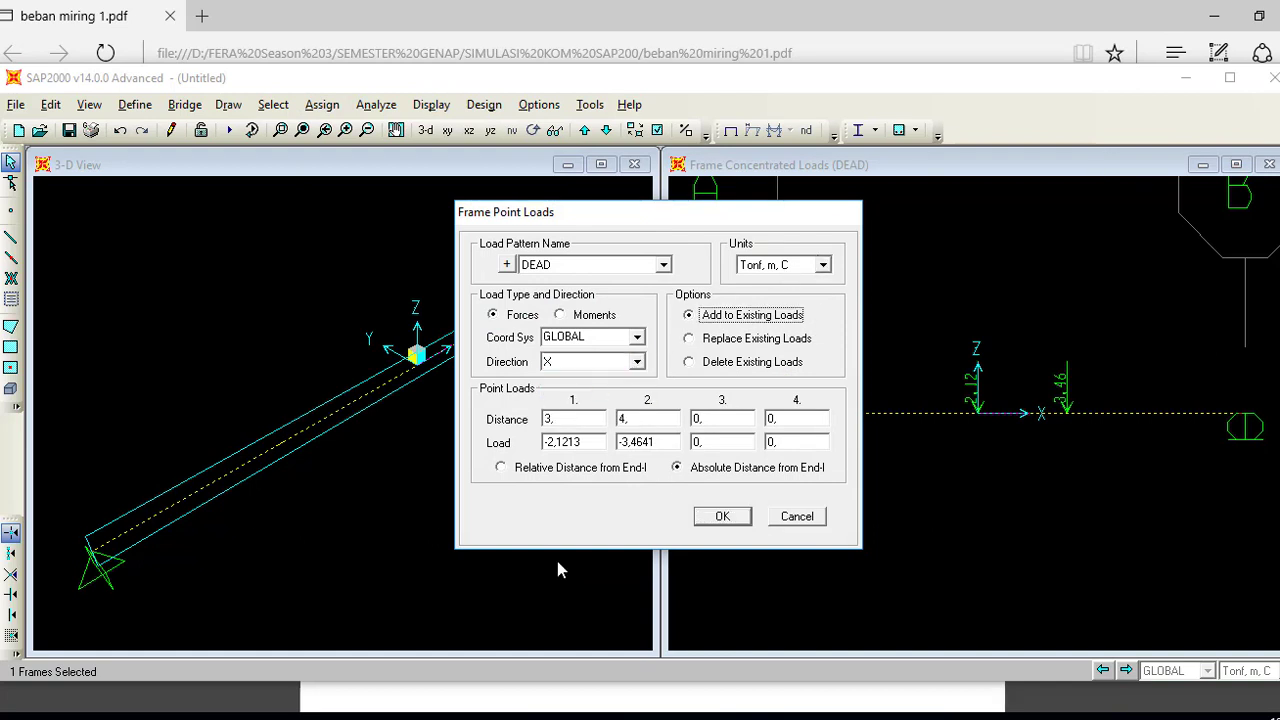
# Check the P2H calculation in beban miring 1.pdf and set the first X-direction point load to 2,1213
pyautogui.doubleClick(549, 419)
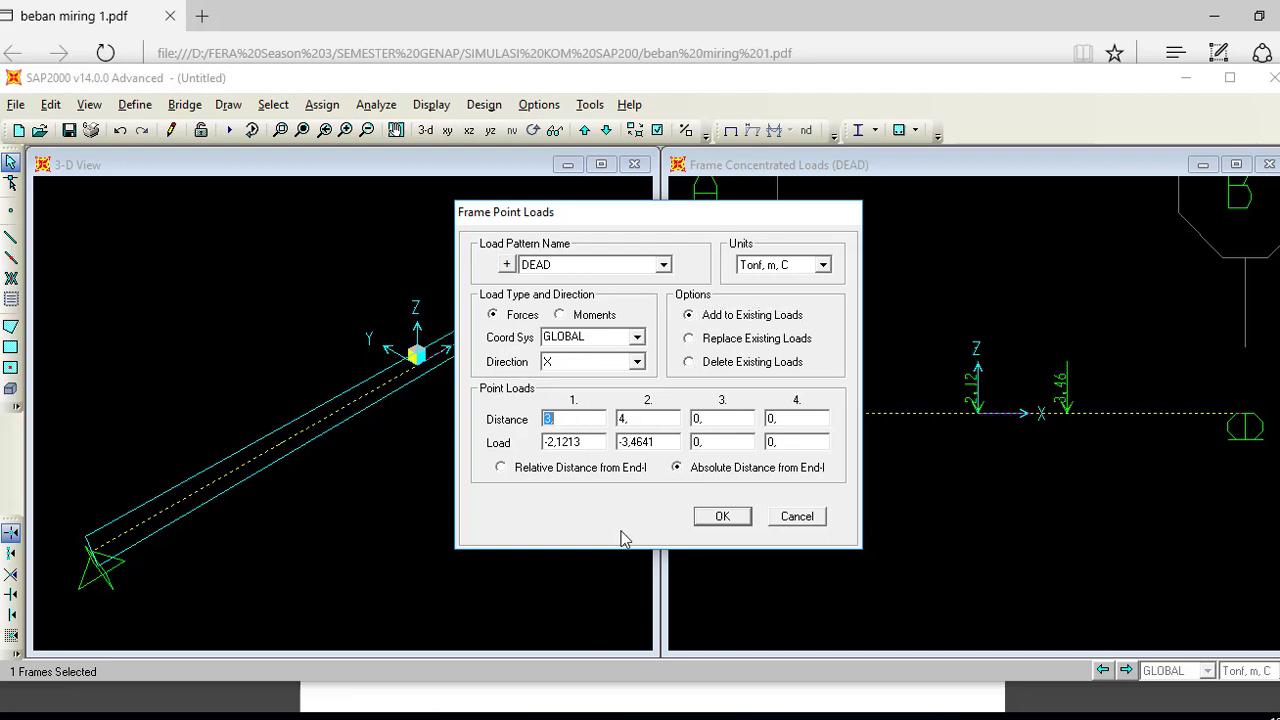
pyautogui.moveTo(677, 216); pyautogui.dragTo(543, 191)
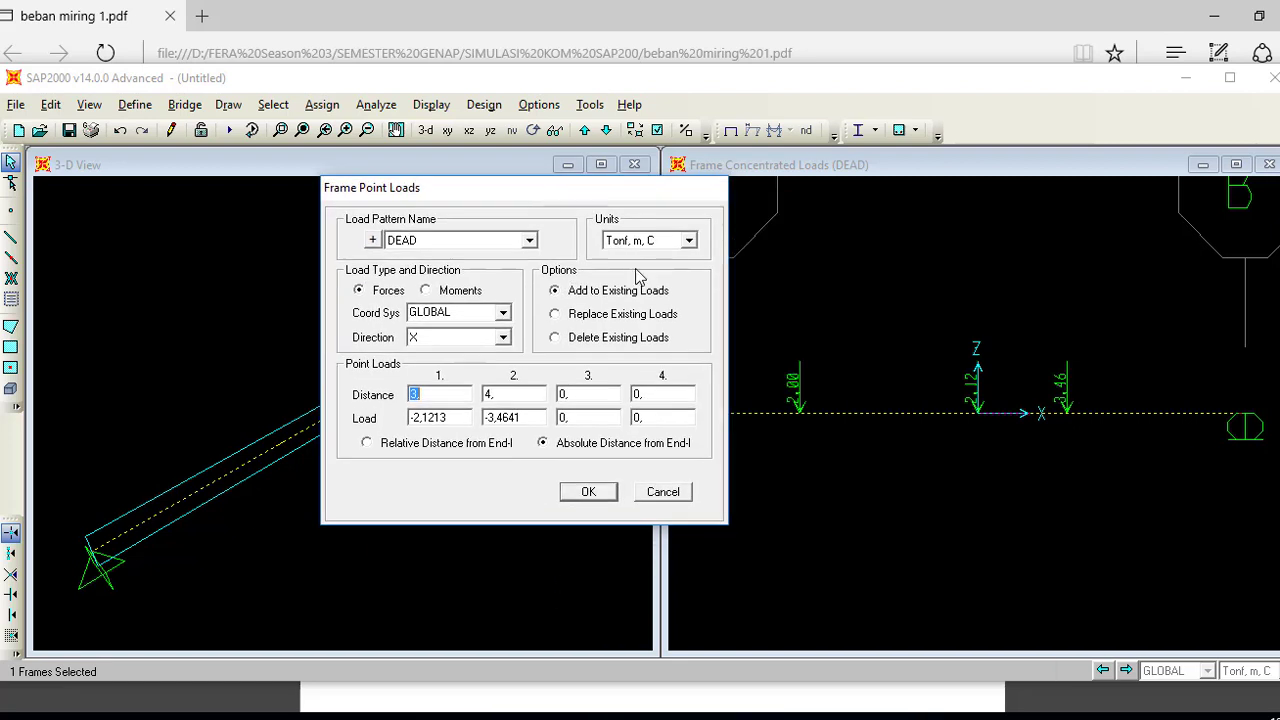
pyautogui.doubleClick(440, 418)
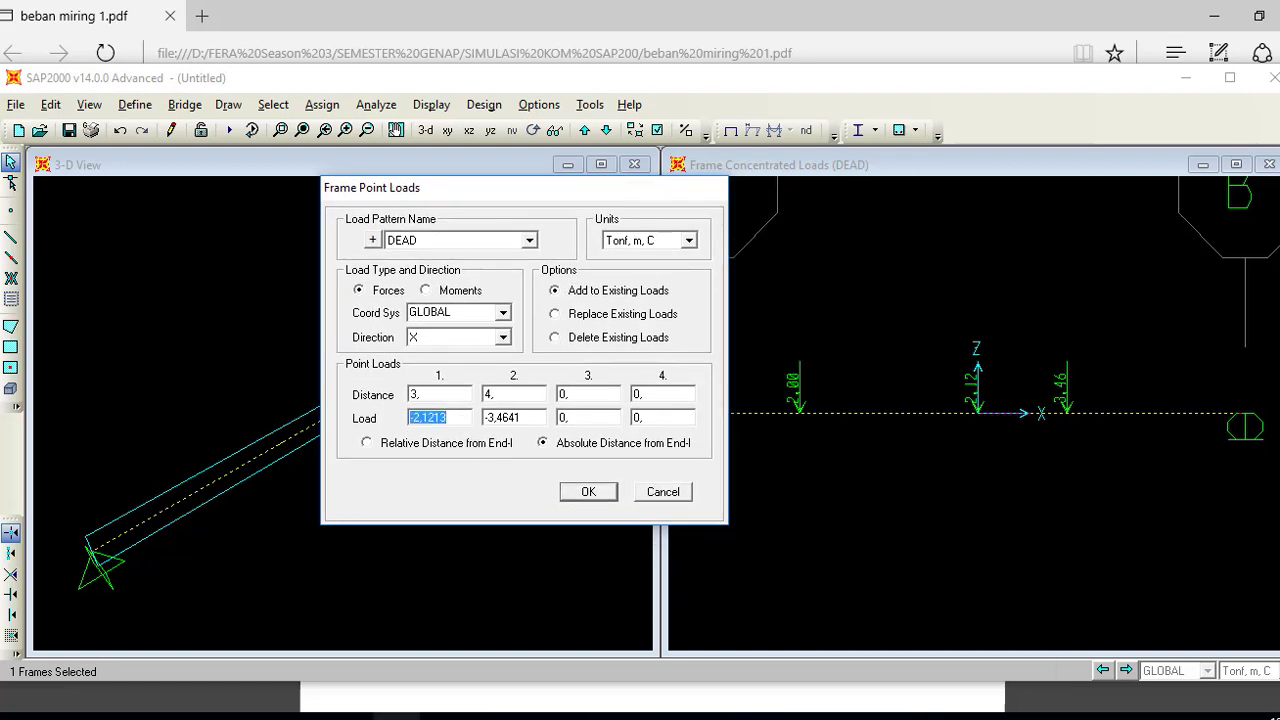
pyautogui.moveTo(350, 715)
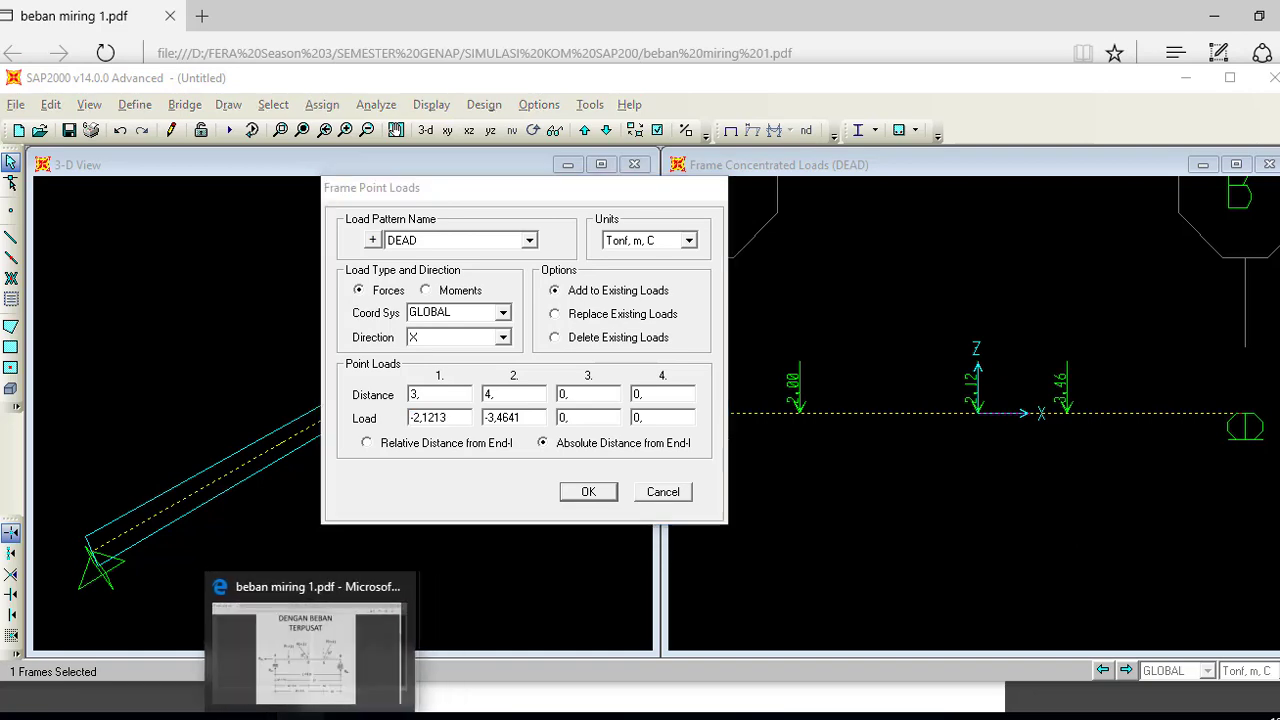
pyautogui.click(300, 714)
pyautogui.scroll(-10, 413, 352)
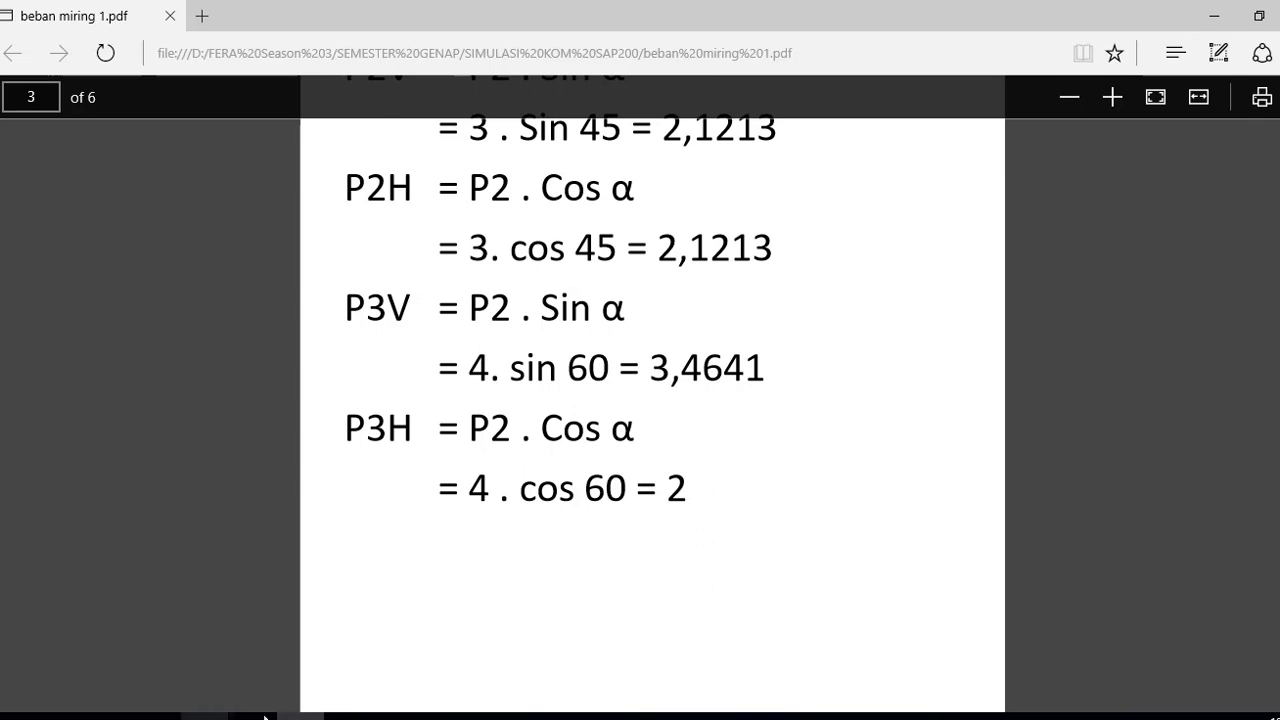
pyautogui.click(350, 715)
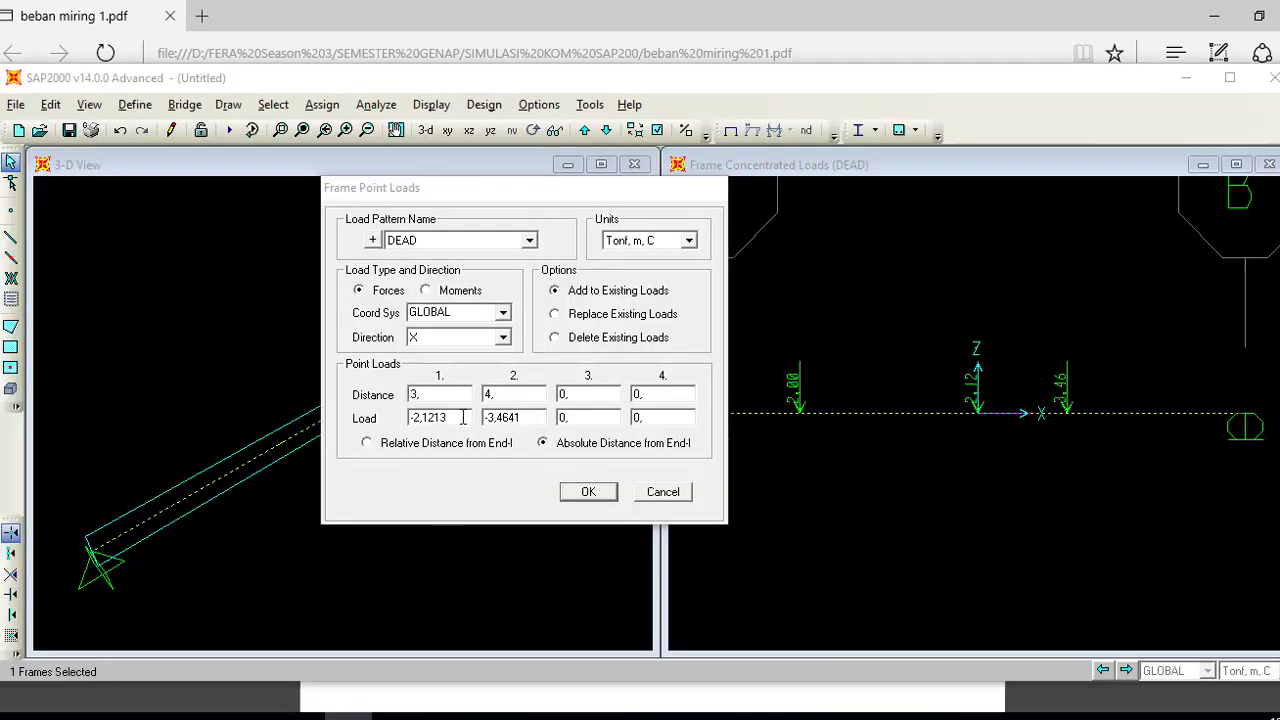
pyautogui.click(411, 417)
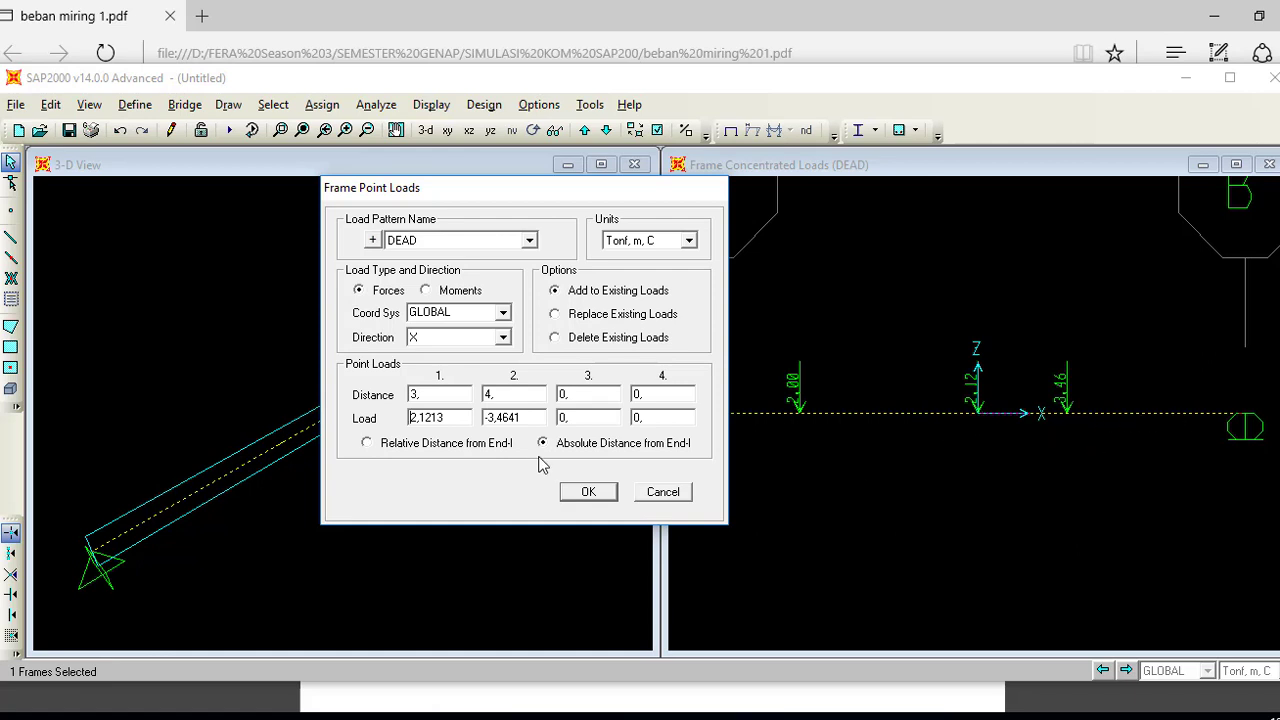
# Check P3H in beban miring 1.pdf, set the second point load to 2 acting in negative X, and apply the loads to the beam
pyautogui.moveTo(324, 716)
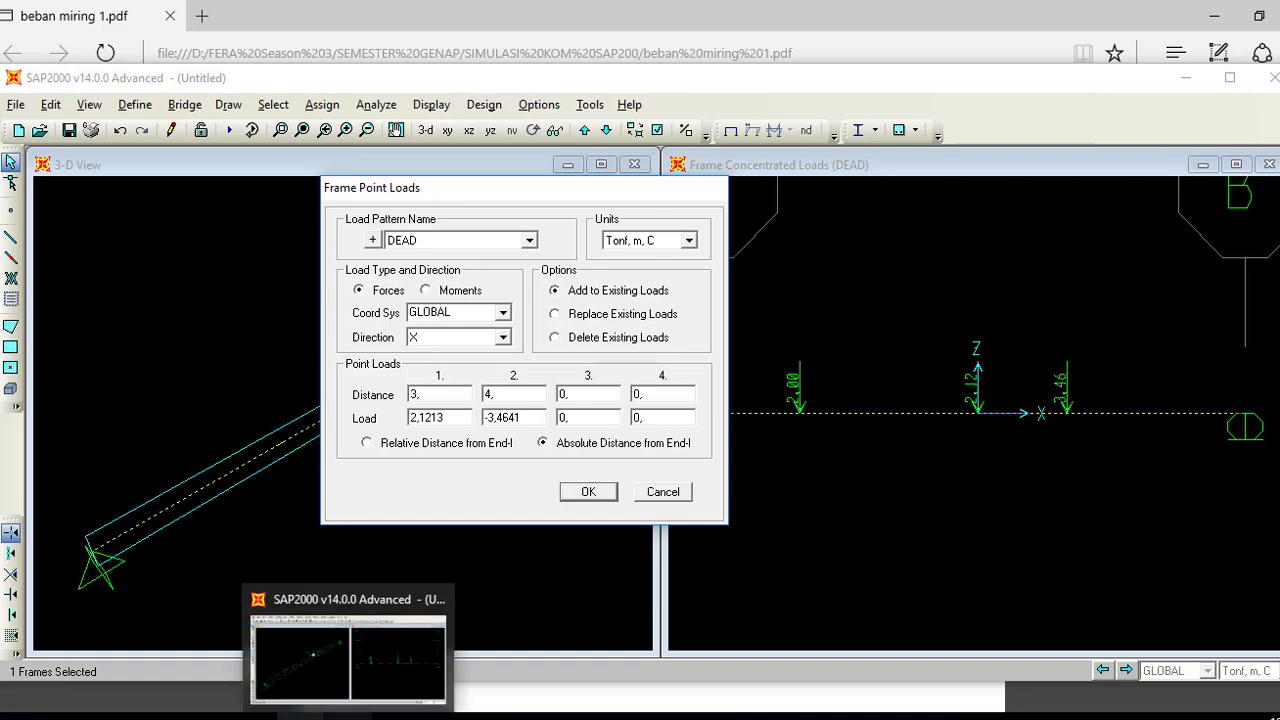
pyautogui.click(324, 716)
pyautogui.scroll(5, 706, 370)
pyautogui.scroll(3, 704, 383)
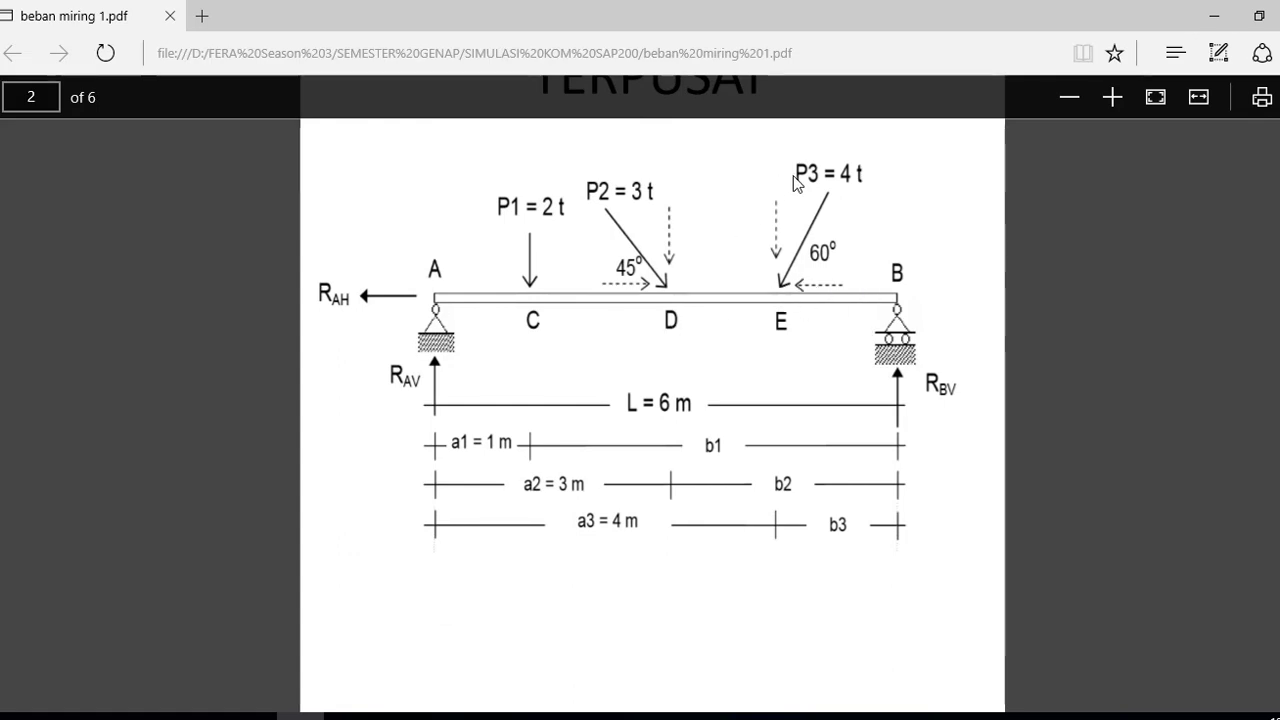
pyautogui.scroll(-1, 545, 519)
pyautogui.scroll(-6, 545, 519)
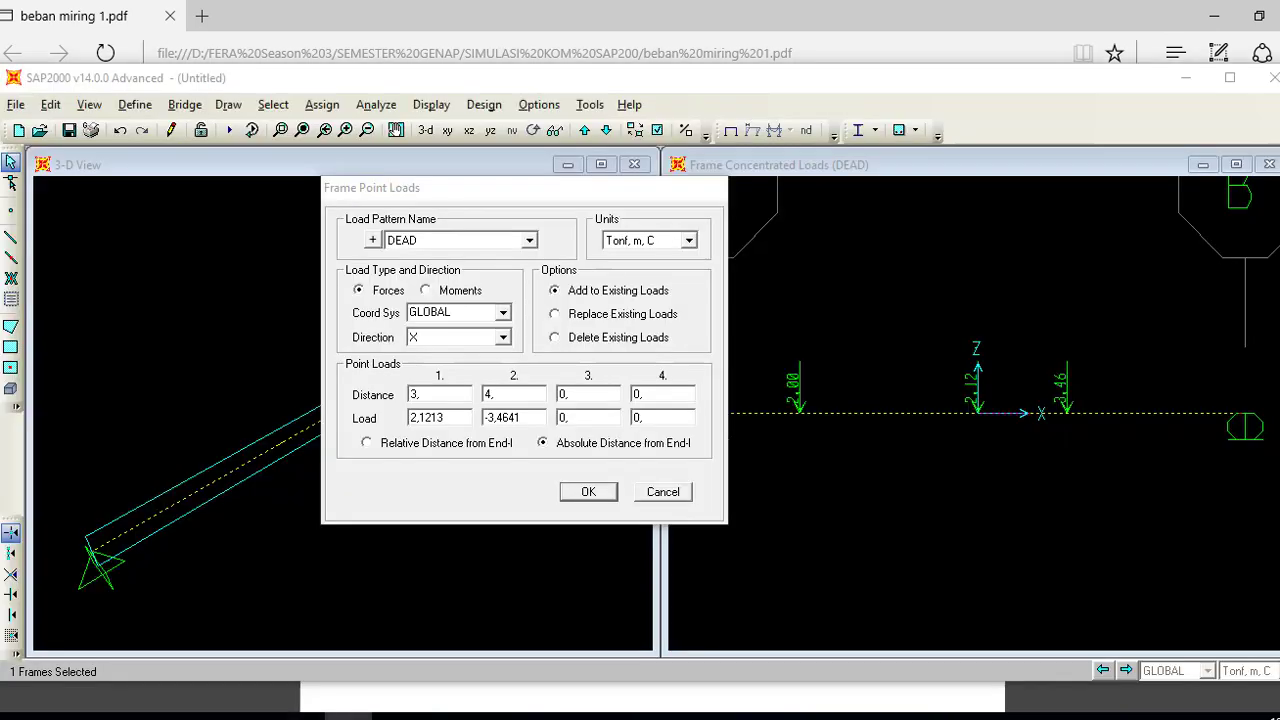
pyautogui.click(324, 716)
pyautogui.doubleClick(467, 419)
pyautogui.doubleClick(519, 422)
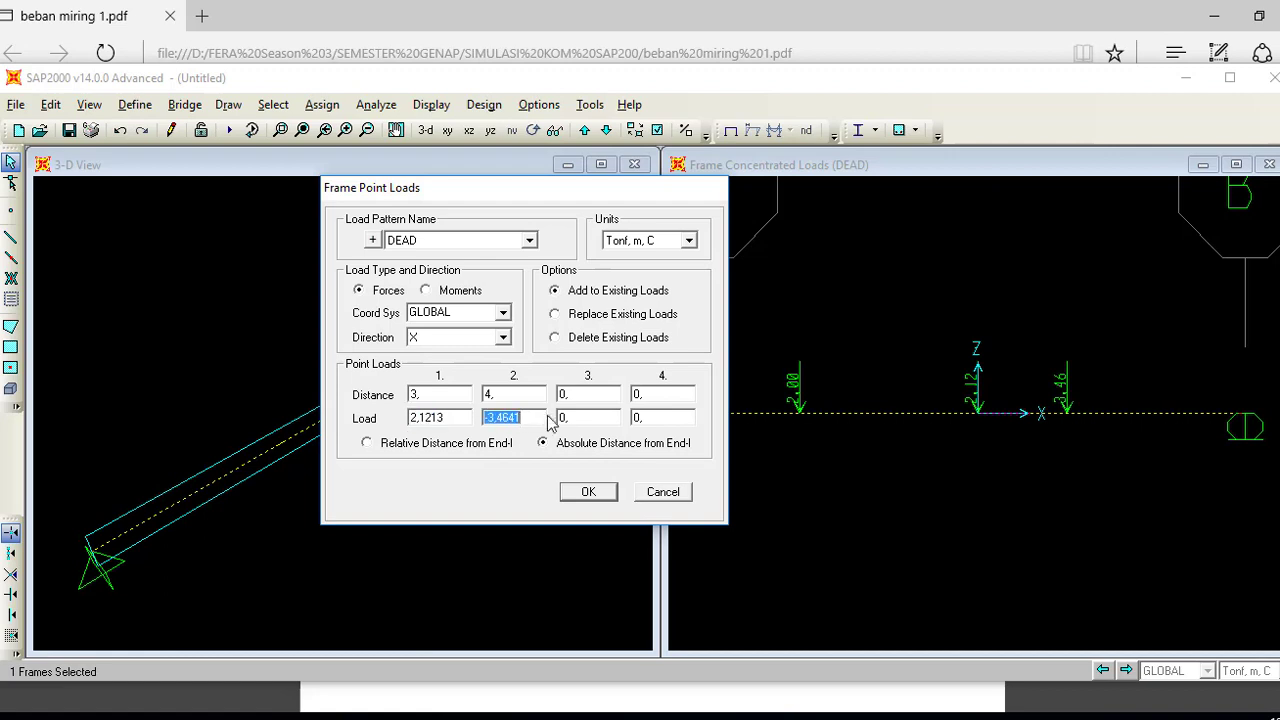
pyautogui.press('BackSpace')
pyautogui.write('2')
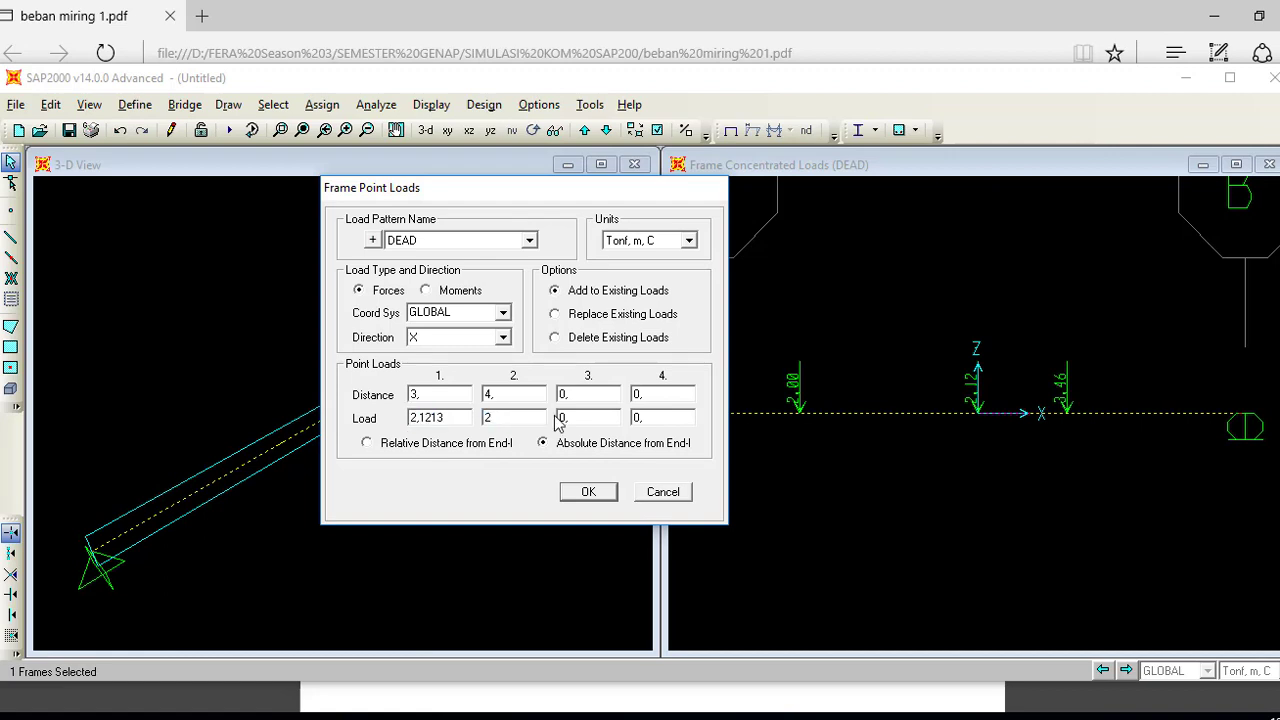
pyautogui.click(588, 491)
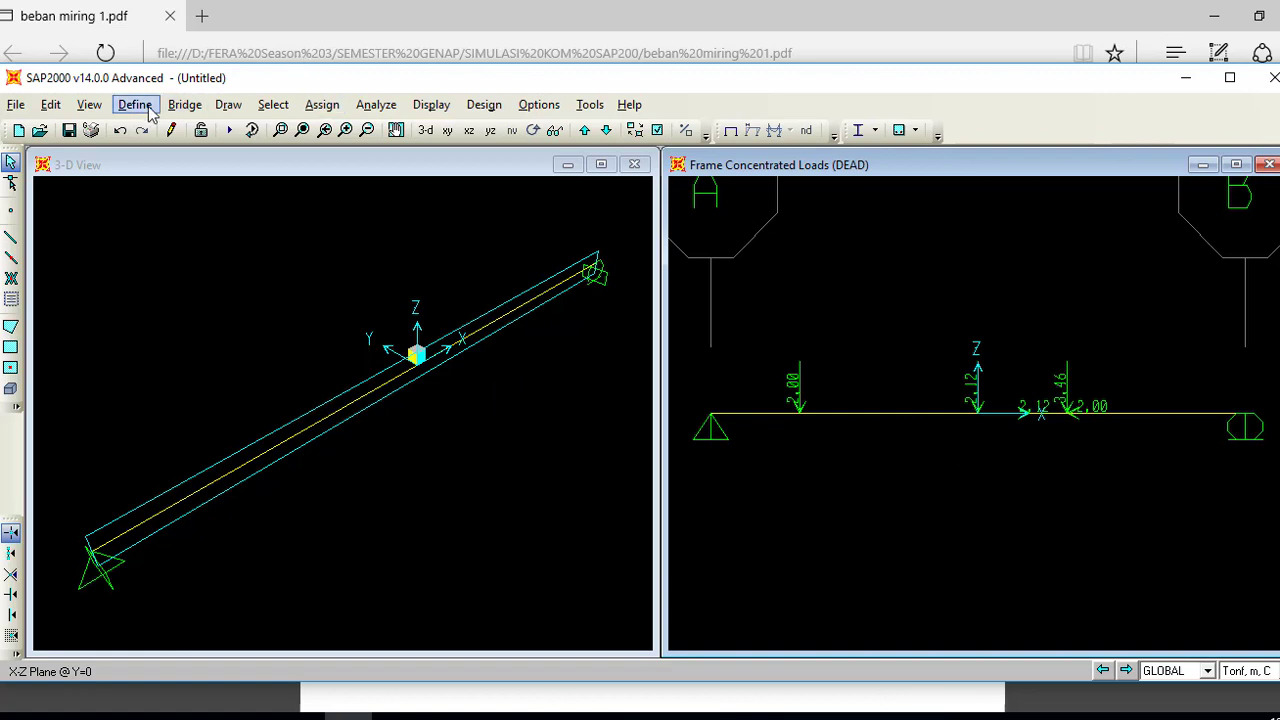
pyautogui.click(842, 410)
pyautogui.click(842, 410)
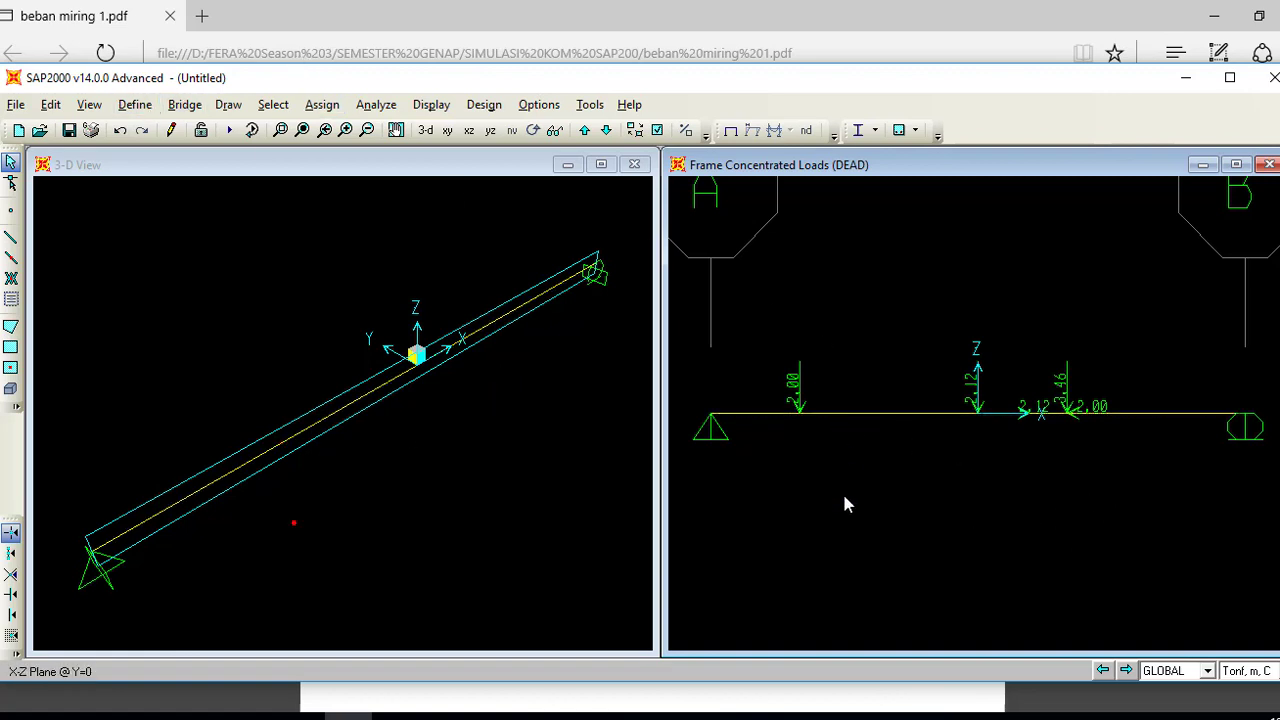
pyautogui.click(1150, 413)
pyautogui.click(1150, 413)
# Set the self weight multiplier of the DEAD load pattern to 0 and save the pattern change
pyautogui.click(134, 104)
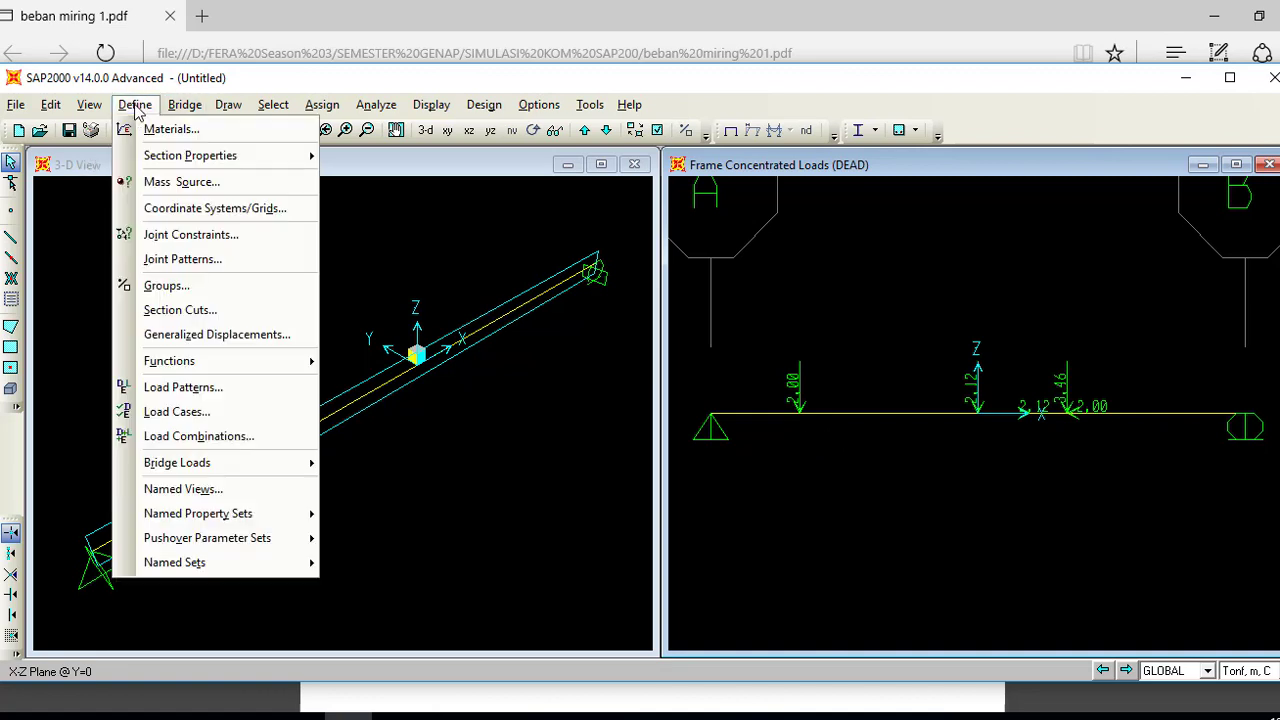
pyautogui.click(188, 388)
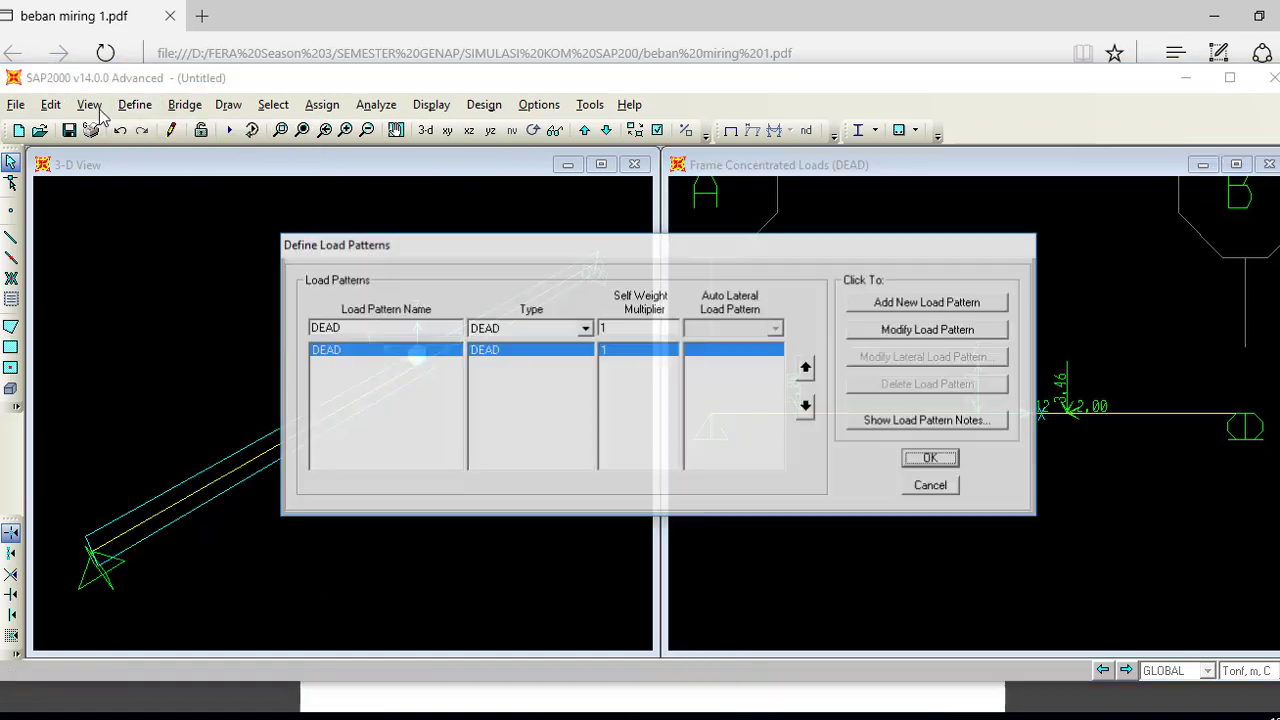
pyautogui.click(655, 328)
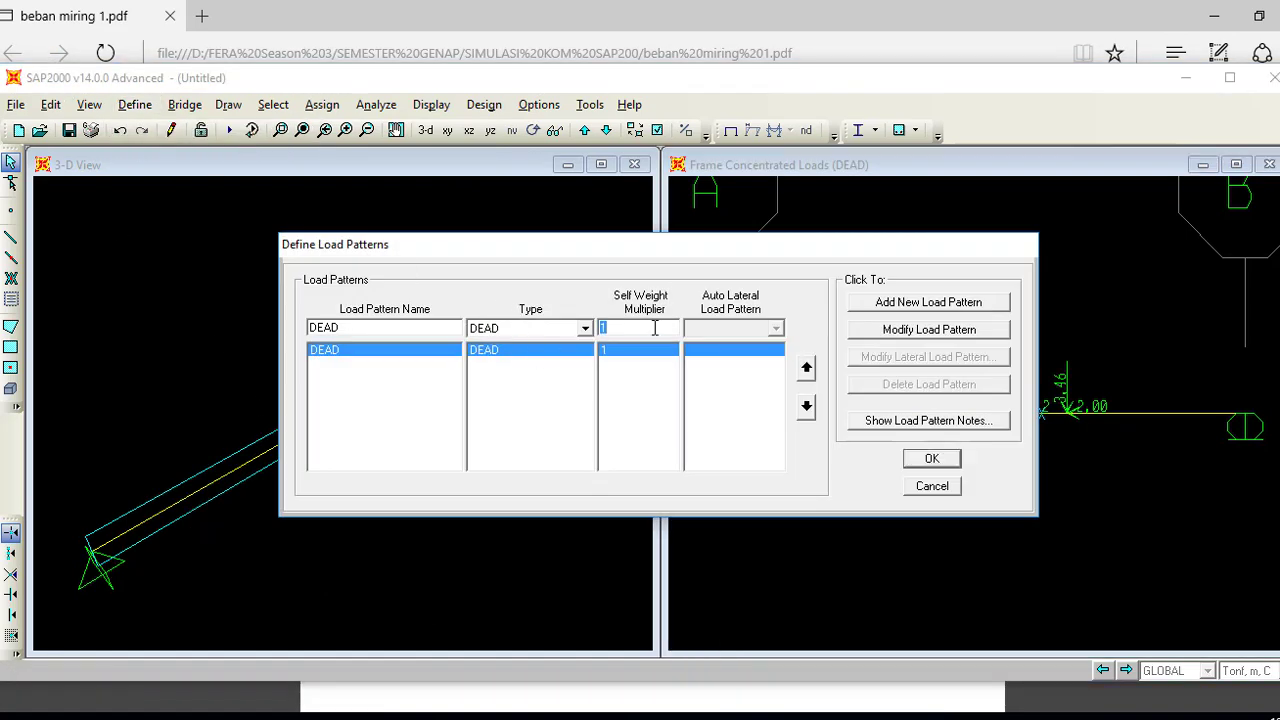
pyautogui.press('BackSpace')
pyautogui.click(906, 330)
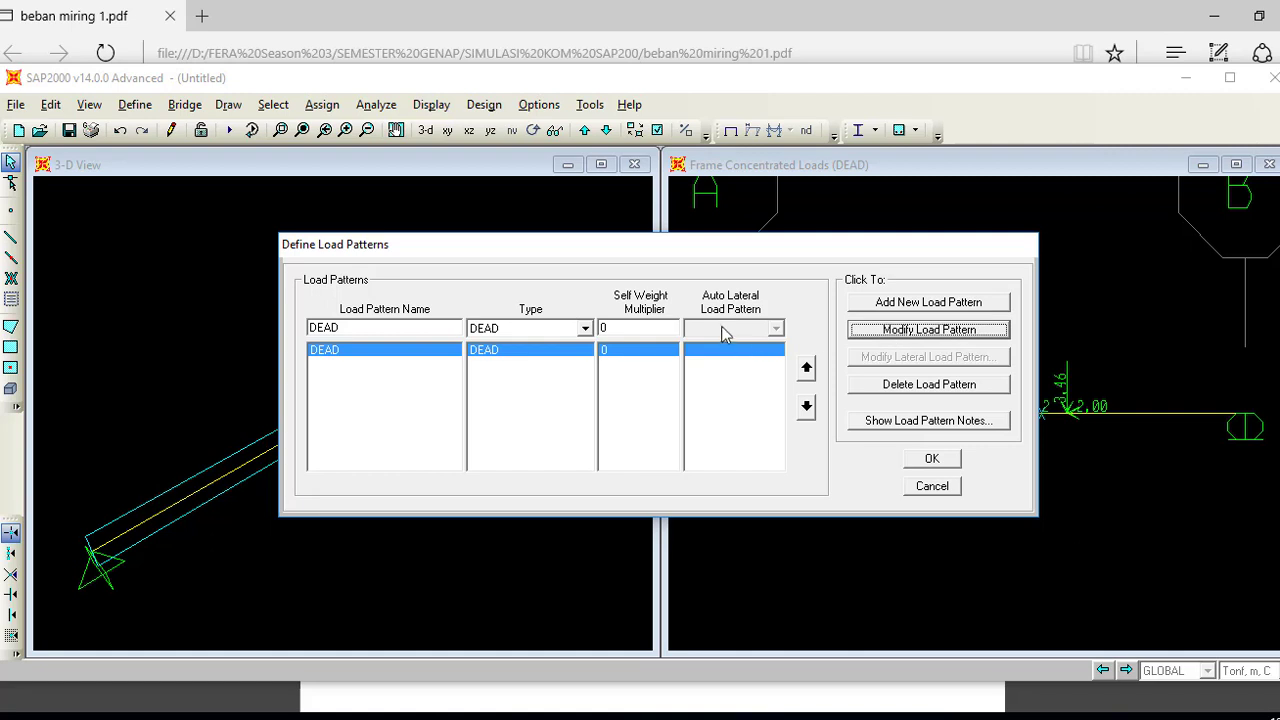
pyautogui.click(932, 459)
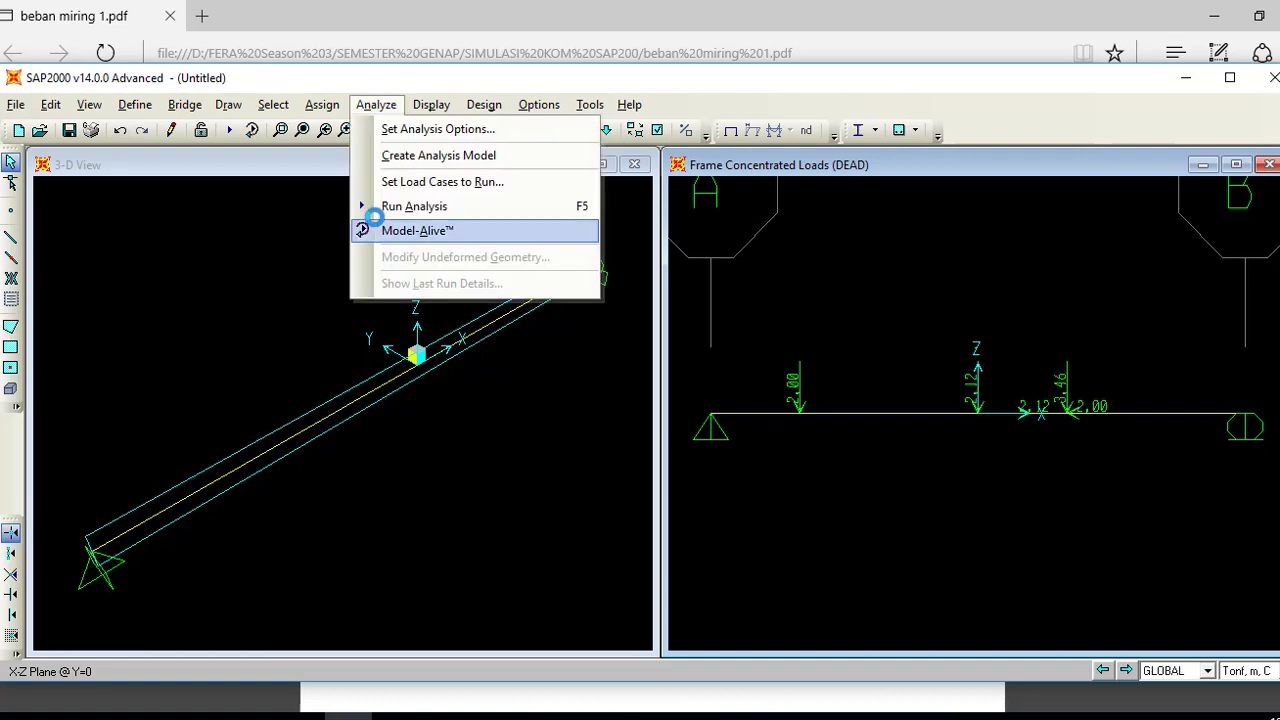
# Restrict the analysis degrees of freedom to a Plane Frame in the XZ plane
pyautogui.click(408, 138)
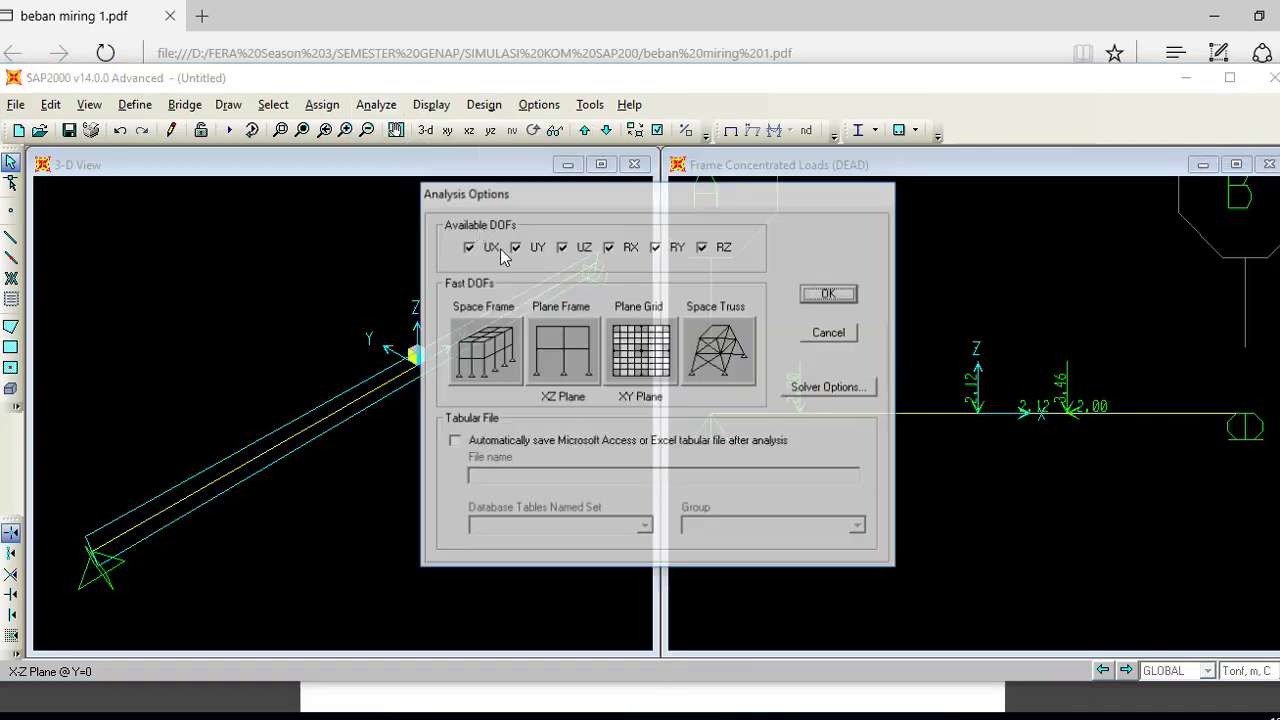
pyautogui.click(560, 350)
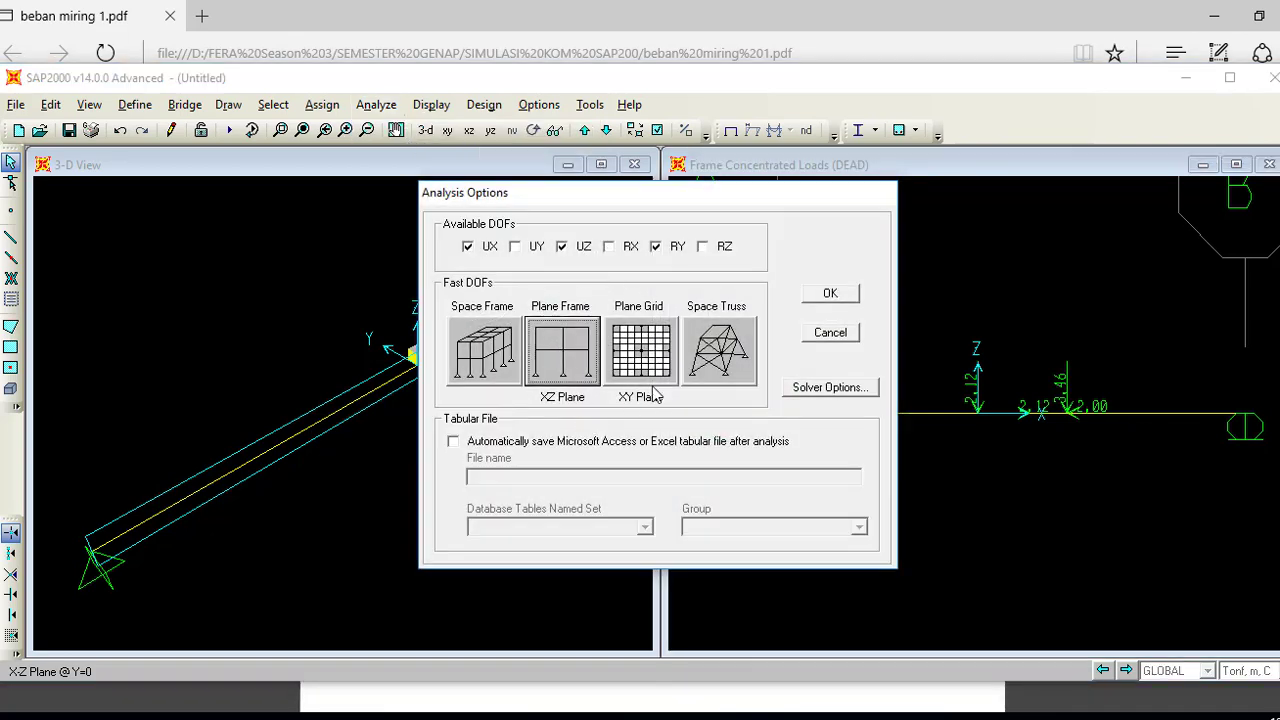
pyautogui.click(829, 293)
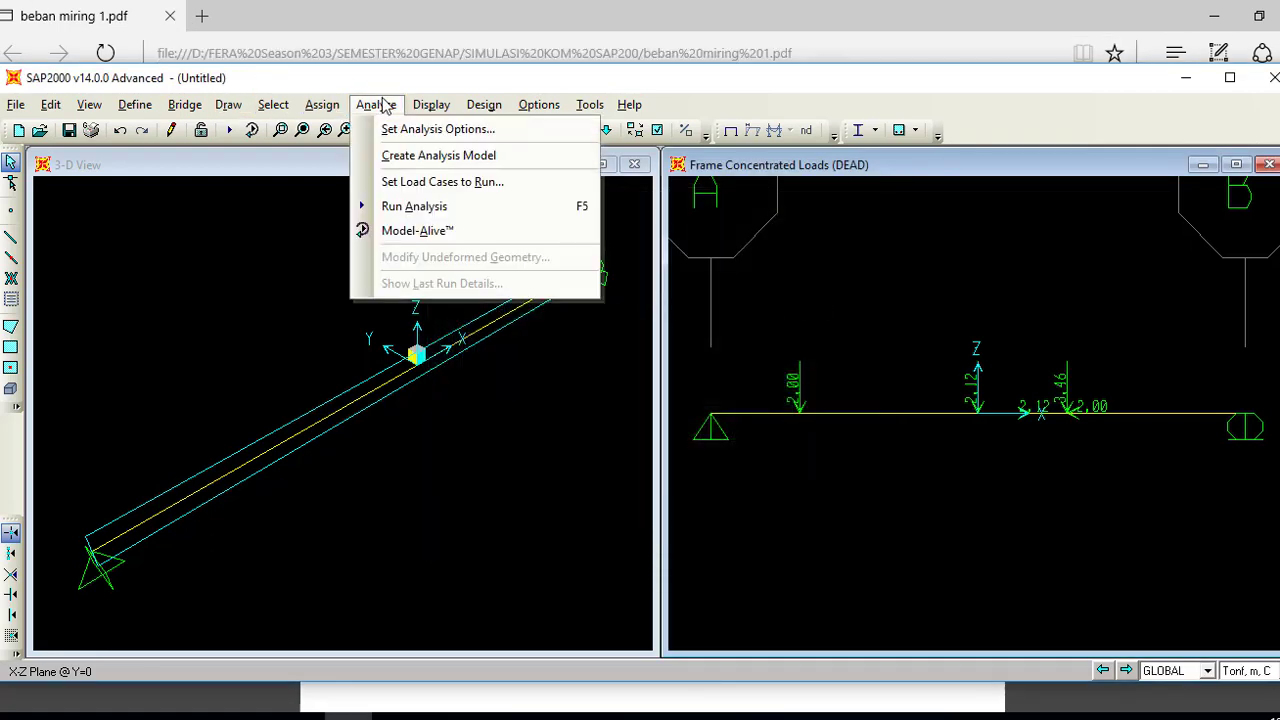
# Set the MODAL load case to Do Not Run and run the analysis with the DEAD case only
pyautogui.click(443, 206)
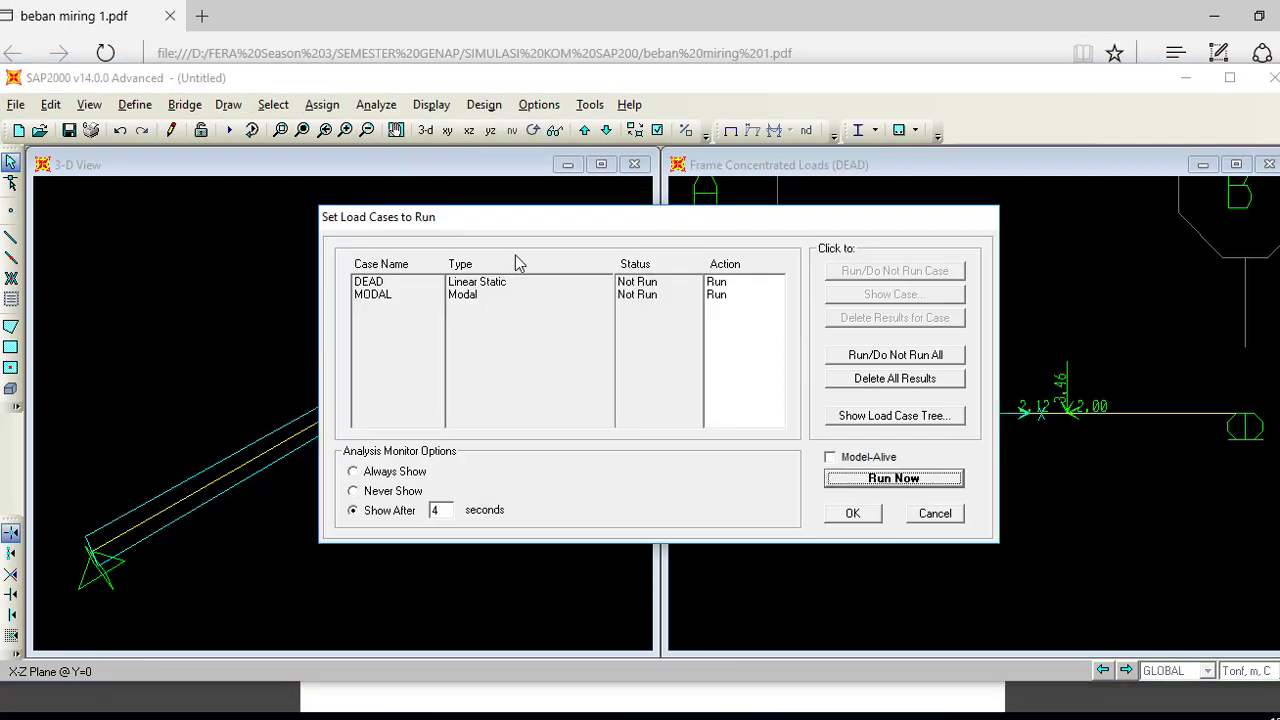
pyautogui.click(463, 298)
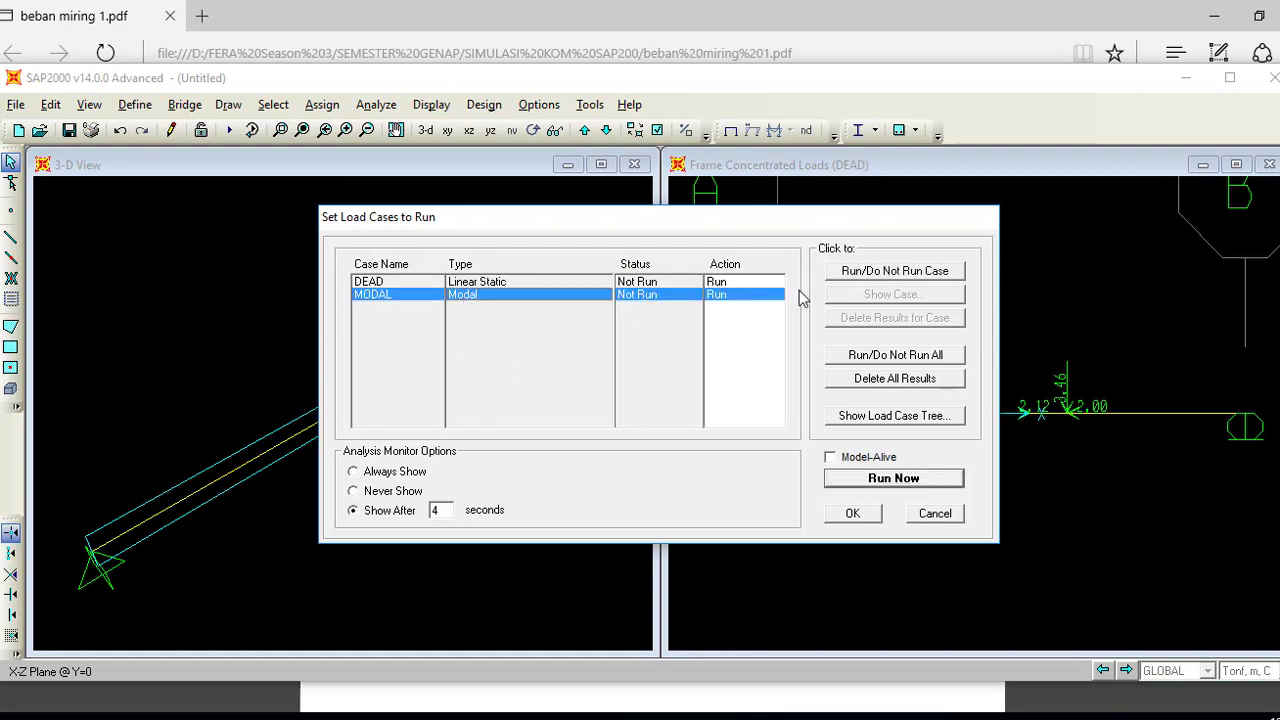
pyautogui.click(862, 278)
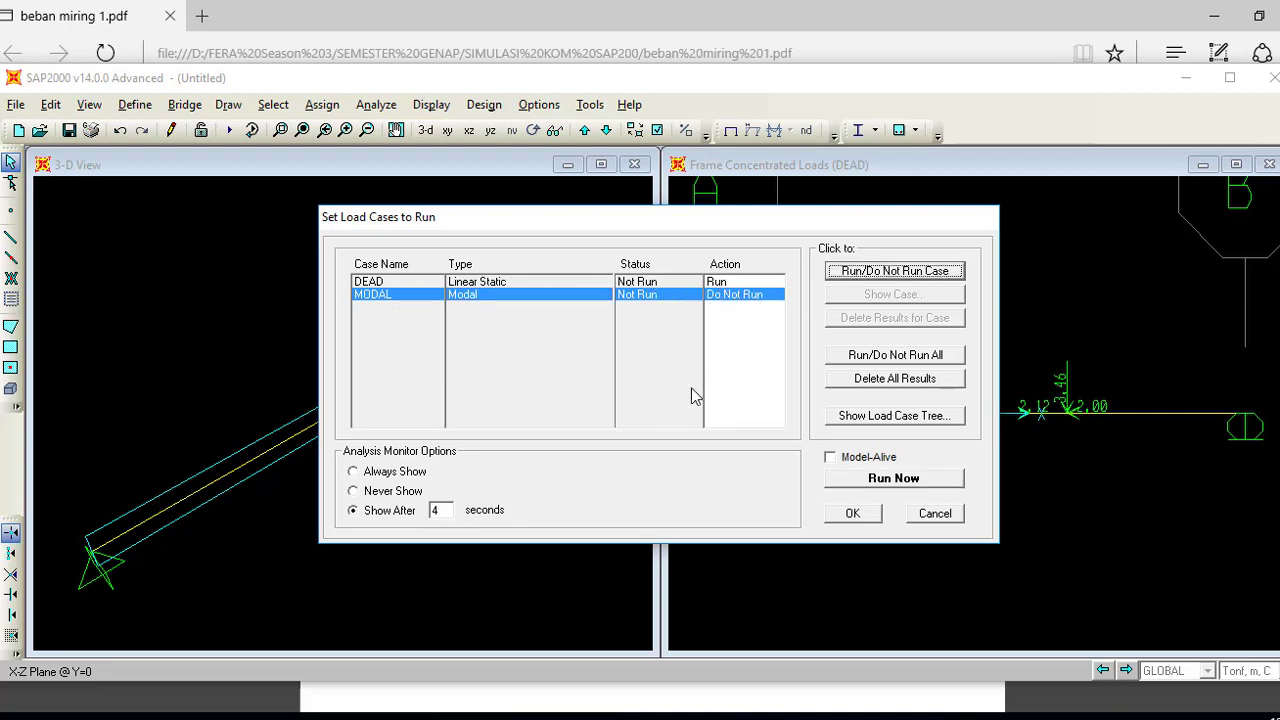
pyautogui.click(925, 481)
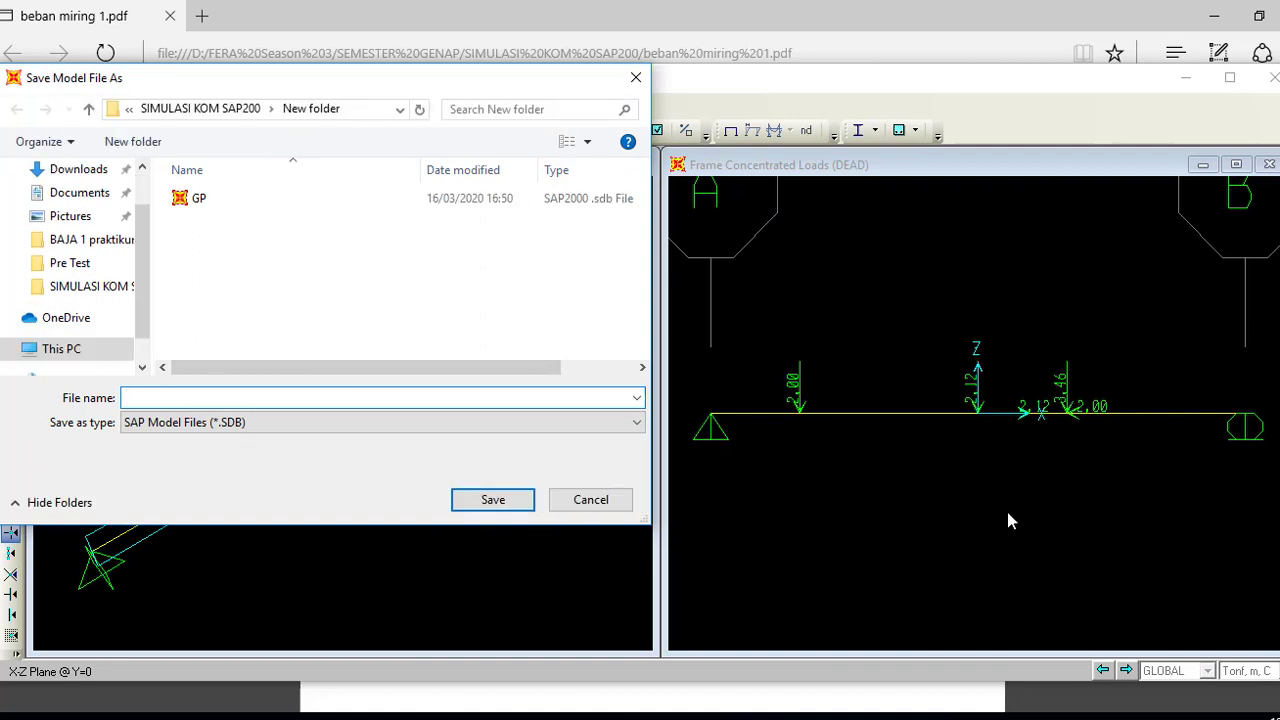
# Save the model file as beban miring in New folder
pyautogui.write('b')
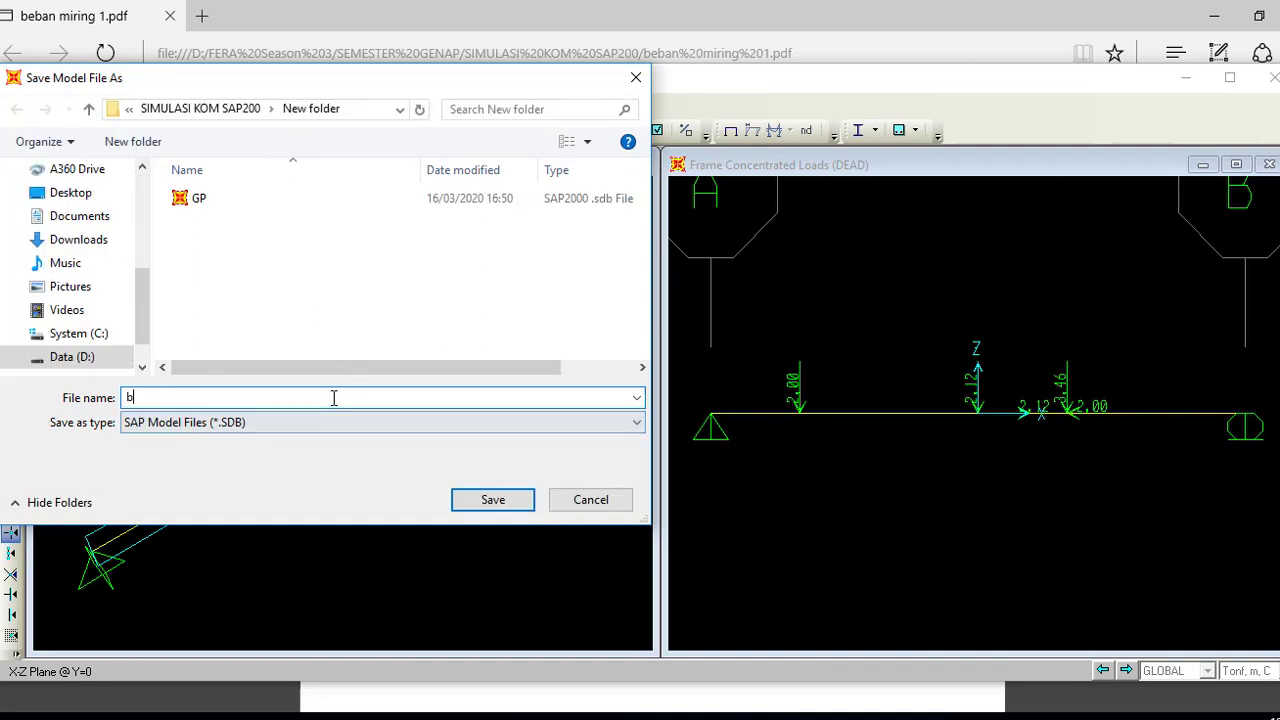
pyautogui.write('eban miring')
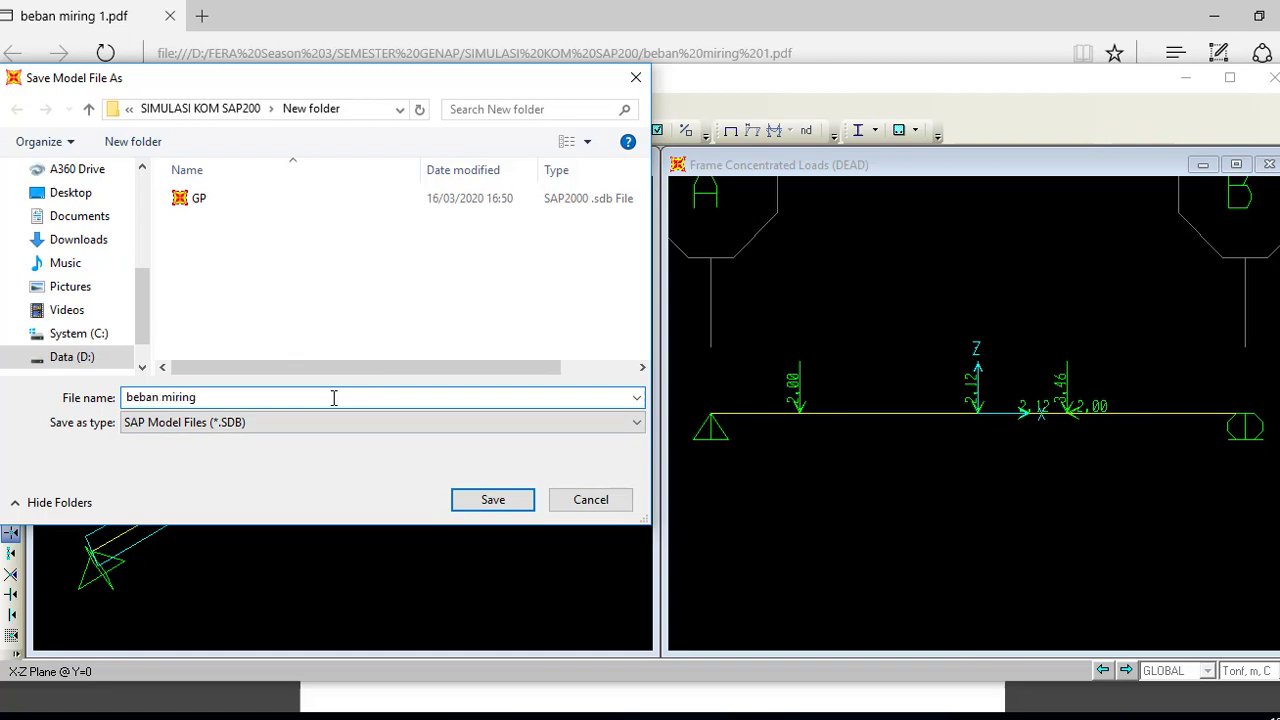
pyautogui.press('Return')
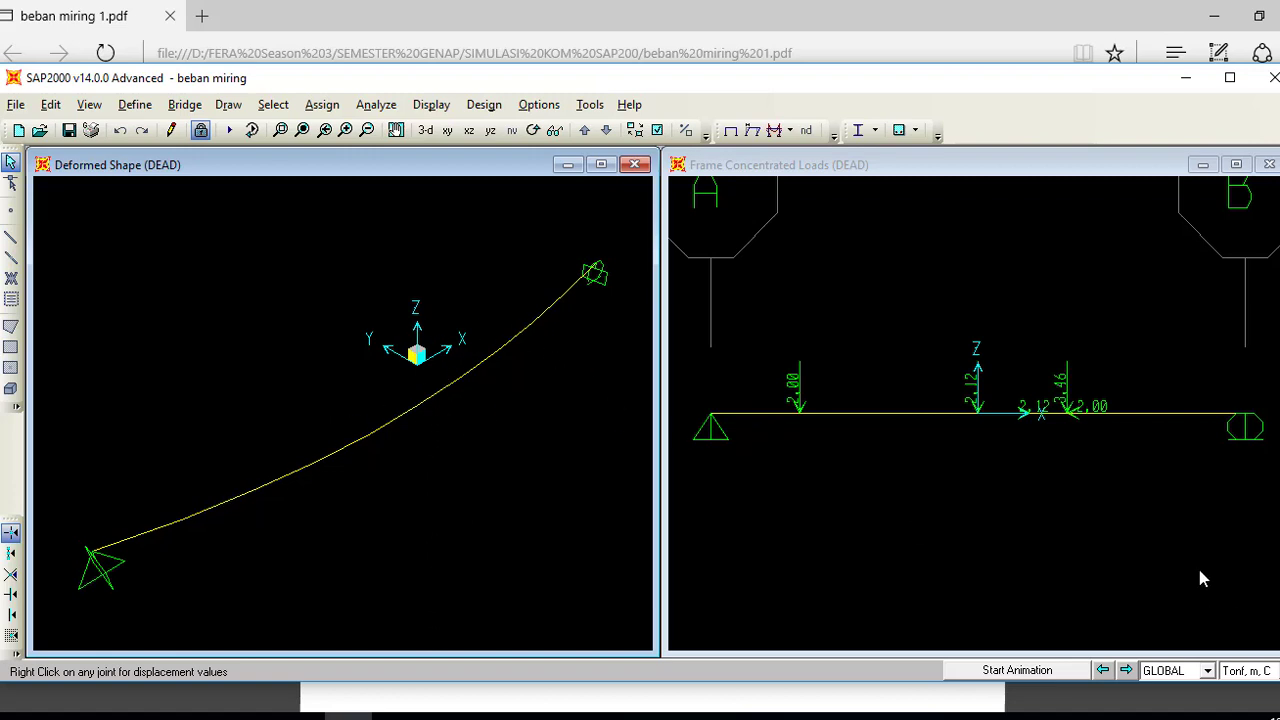
# Display the joint reactions for the DEAD case in the XZ view with both beam supports in sight
pyautogui.click(990, 495)
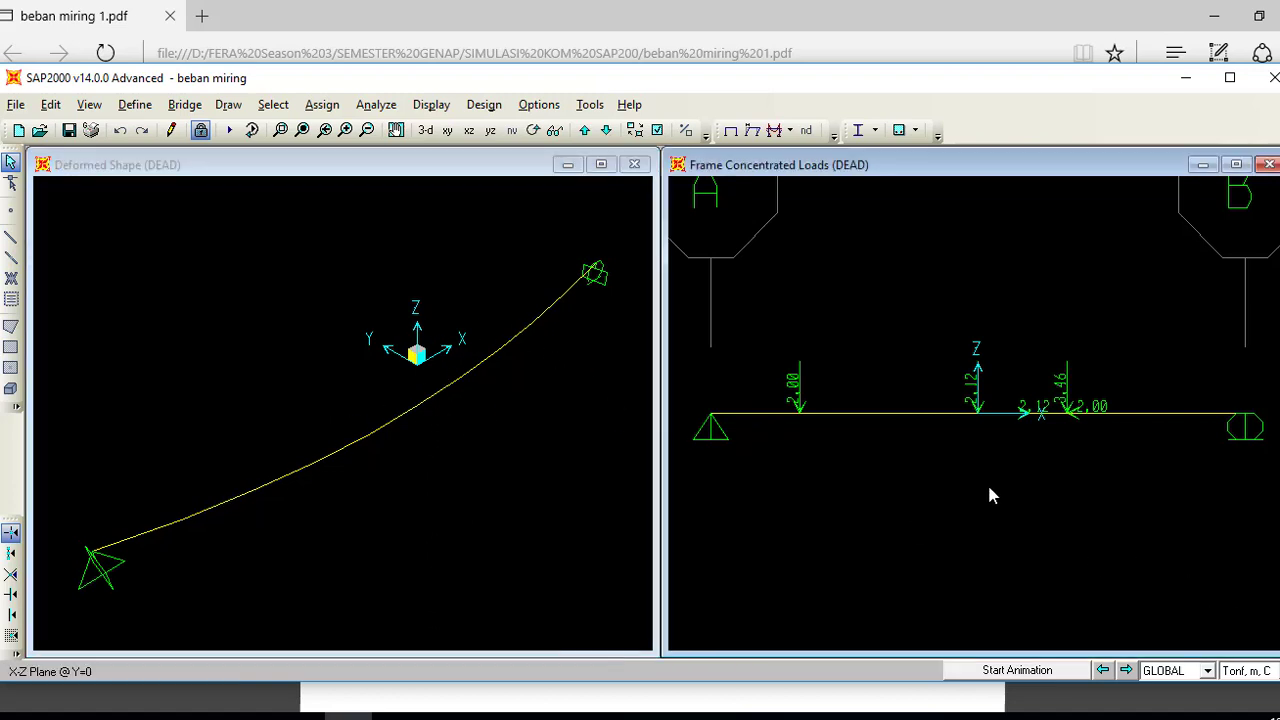
pyautogui.click(946, 415)
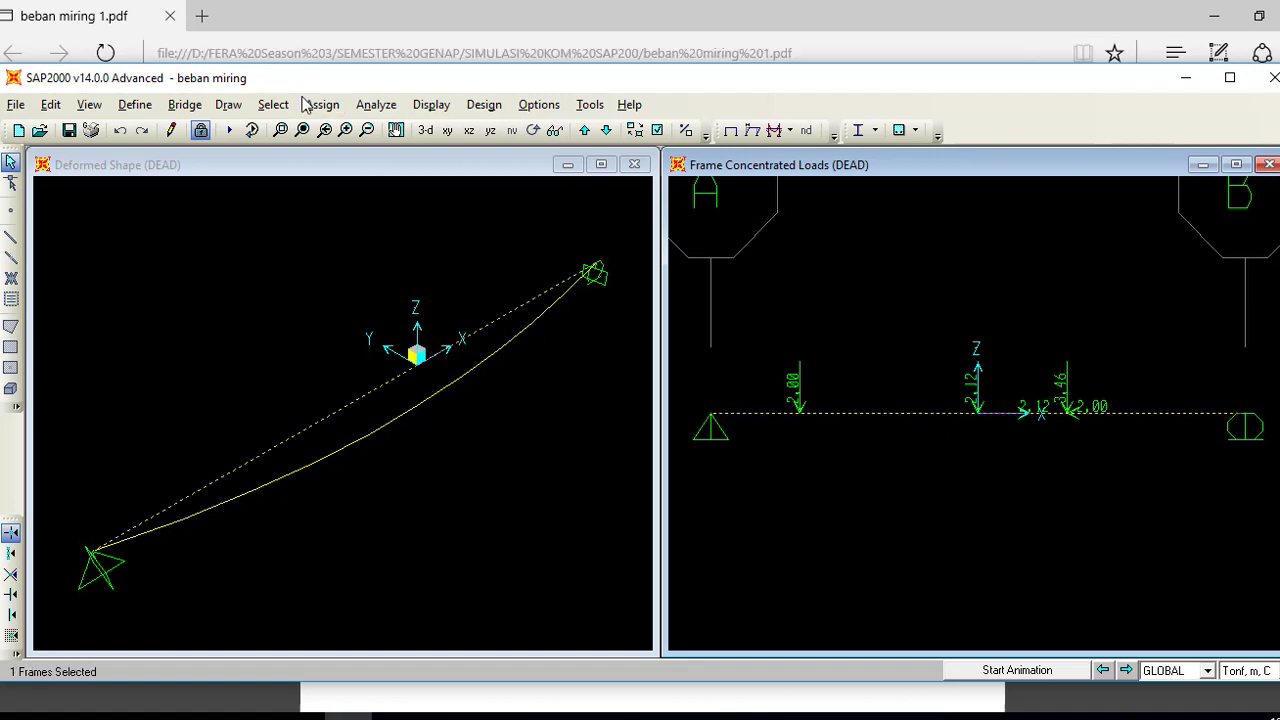
pyautogui.click(424, 108)
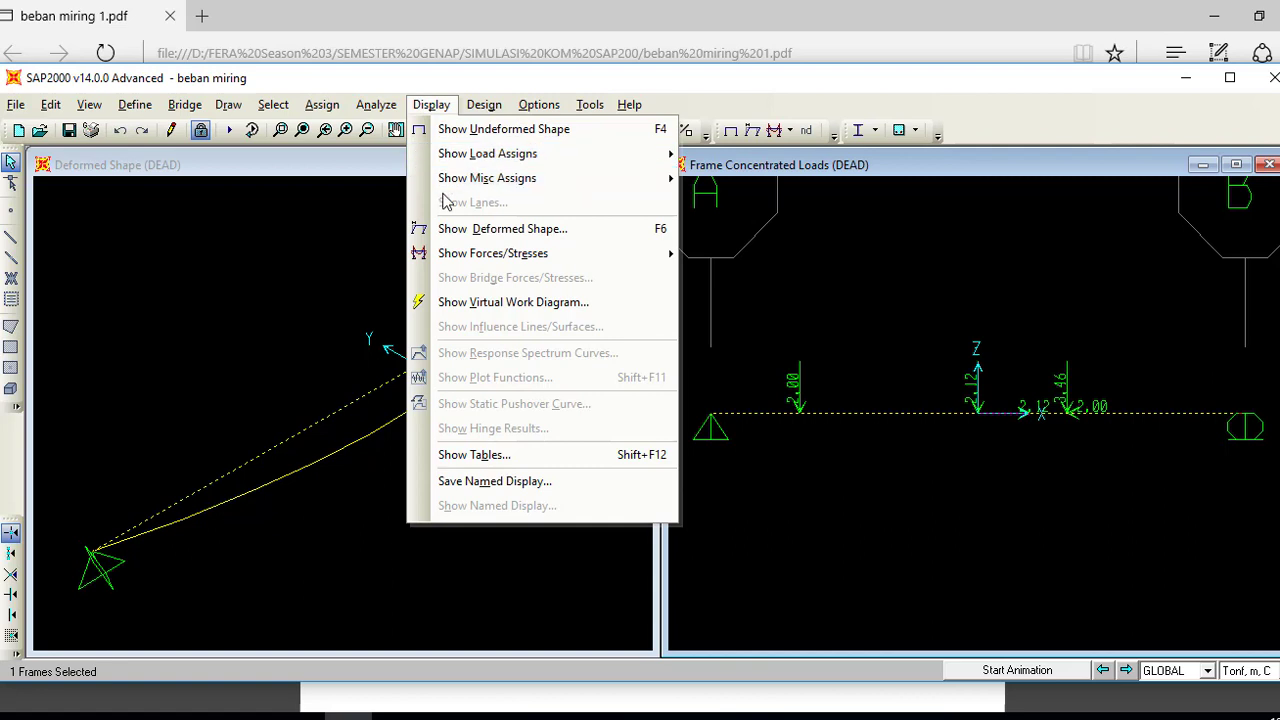
pyautogui.moveTo(476, 258)
pyautogui.click(760, 253)
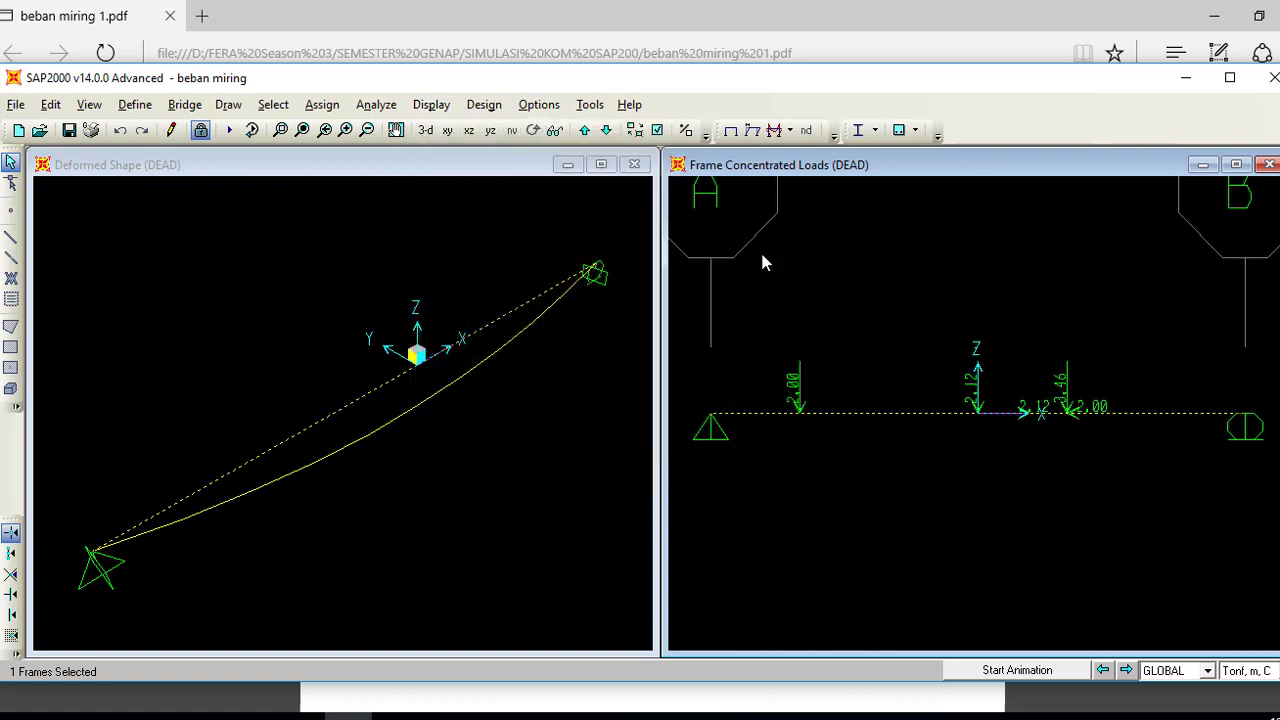
pyautogui.click(740, 533)
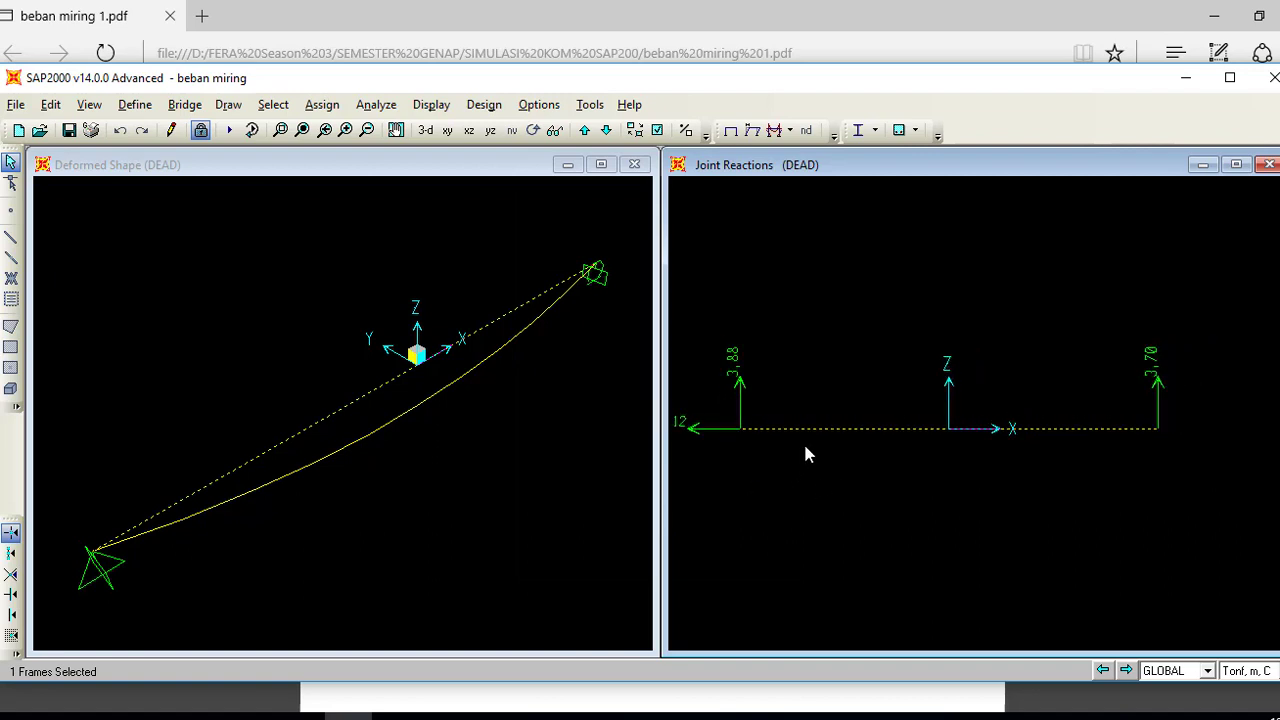
pyautogui.scroll(-2, 804, 447)
pyautogui.moveTo(789, 438)
pyautogui.mouseDown(button='middle')
pyautogui.moveTo(862, 439)
pyautogui.moveTo(846, 440)
pyautogui.mouseUp(button='middle')
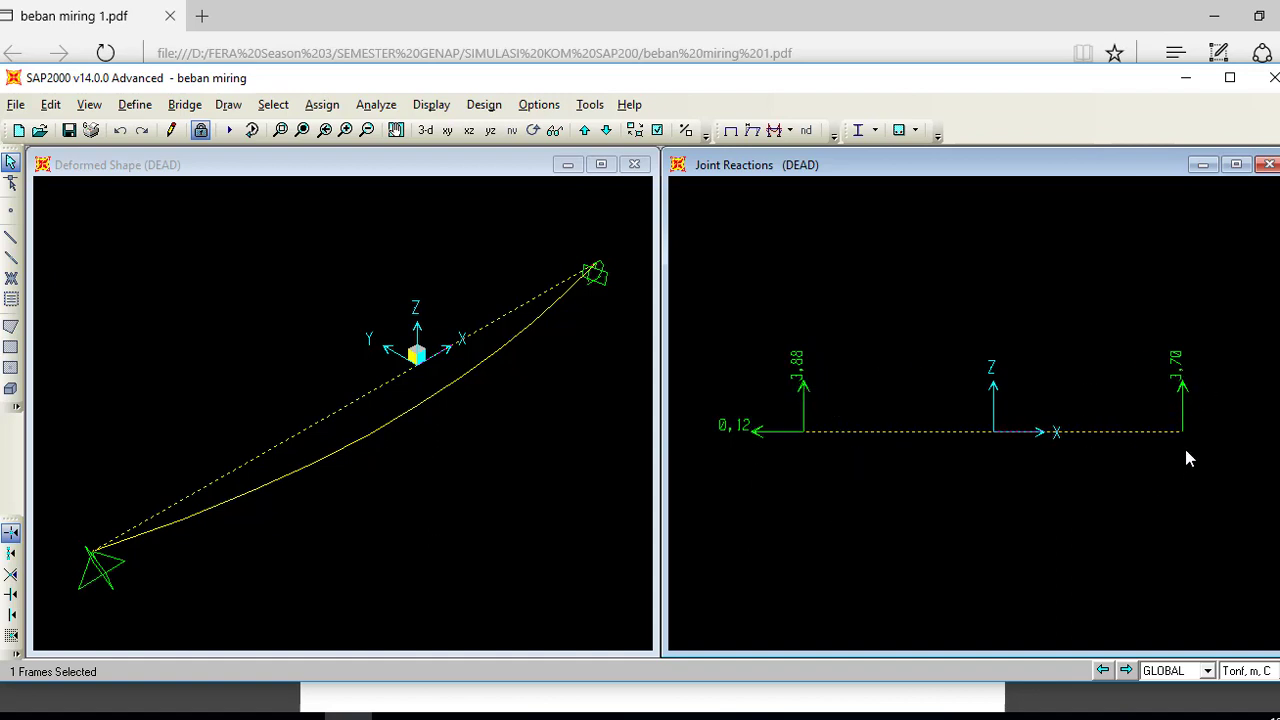
# Compare the support reactions with the hand-calculated RAV, RBV and RA-H in beban miring 1.pdf, returning to SAP2000
pyautogui.click(295, 705)
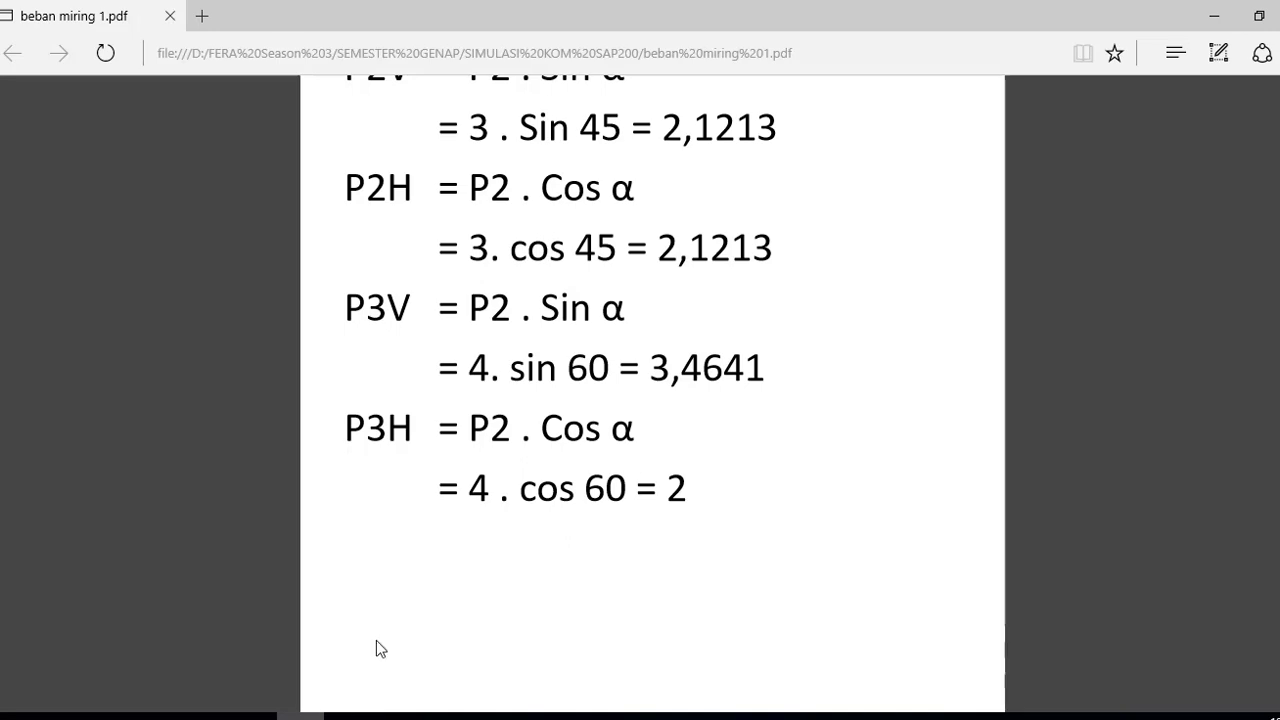
pyautogui.scroll(-10, 380, 648)
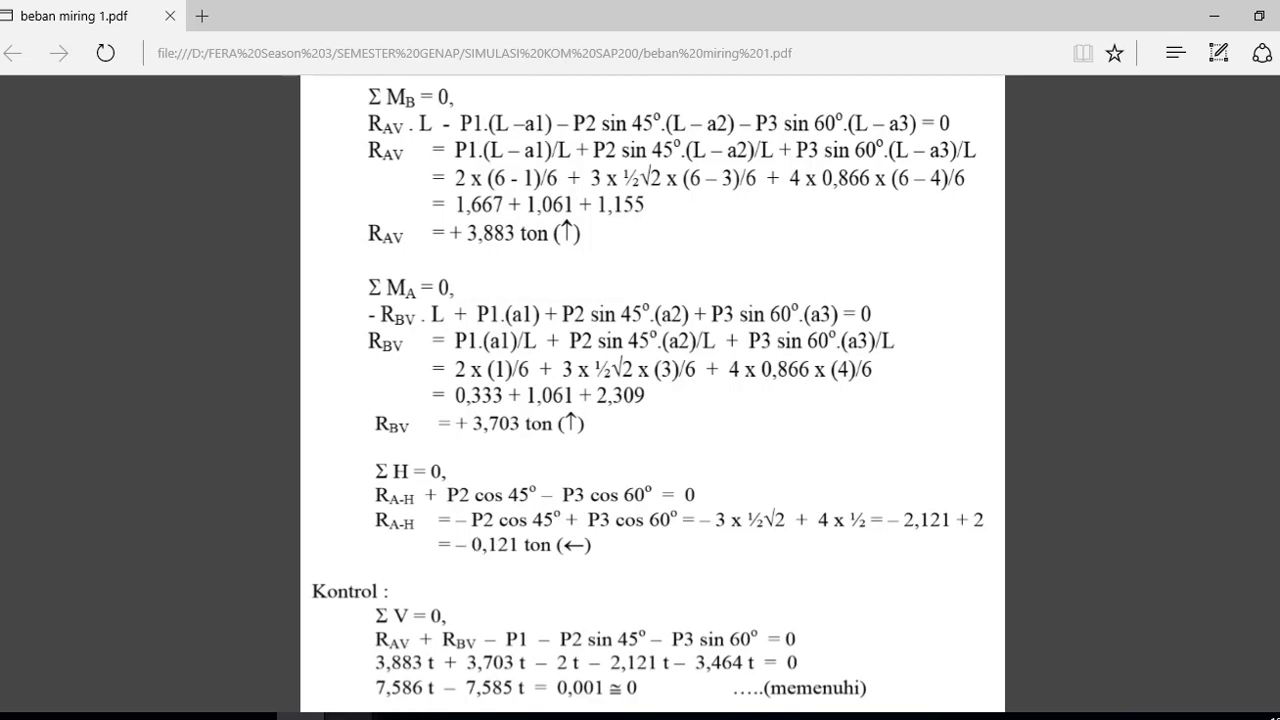
pyautogui.click(350, 716)
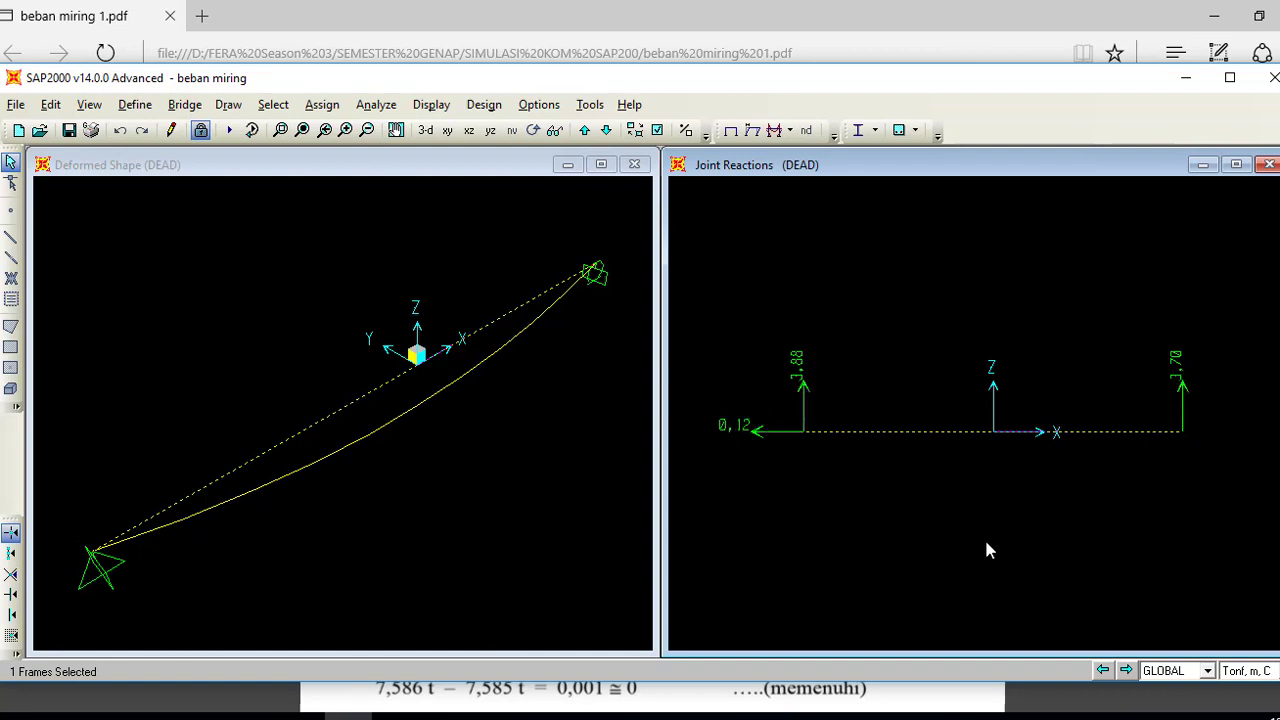
pyautogui.moveTo(348, 716)
# Display the beam's Shear 2-2 diagram for the DEAD case with values shown on the diagram
pyautogui.click(431, 104)
pyautogui.moveTo(497, 257)
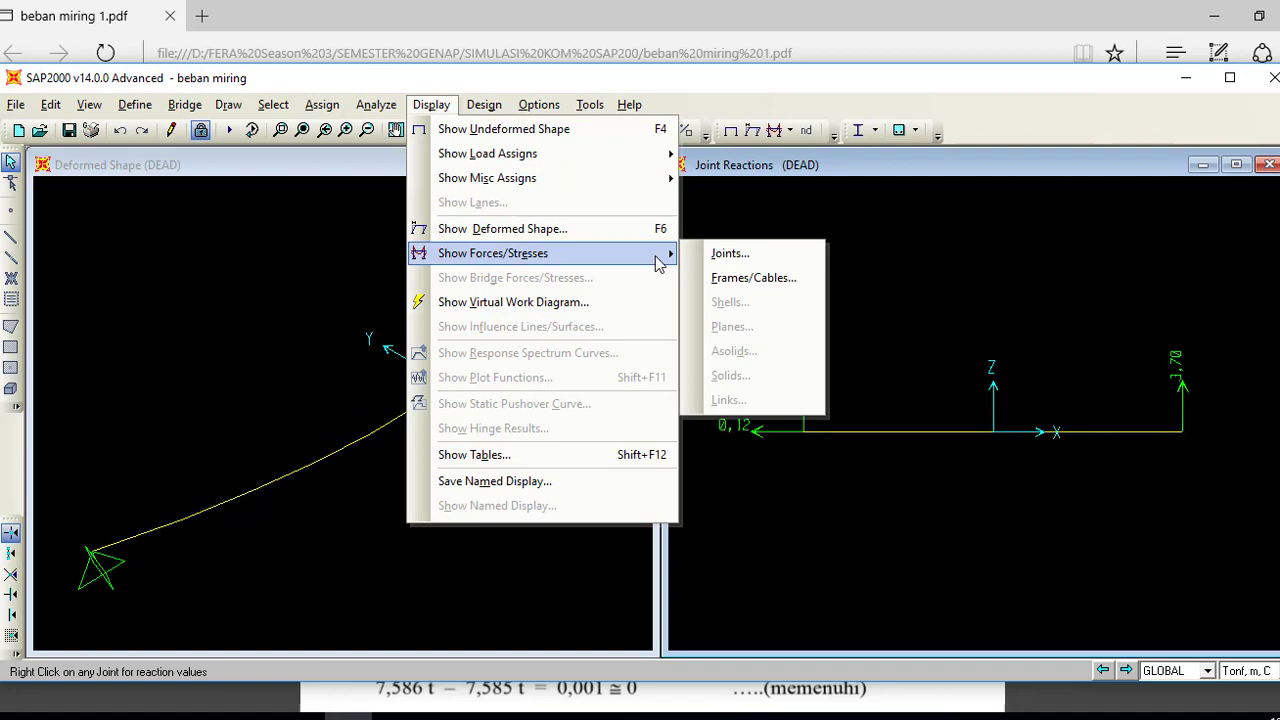
pyautogui.click(807, 283)
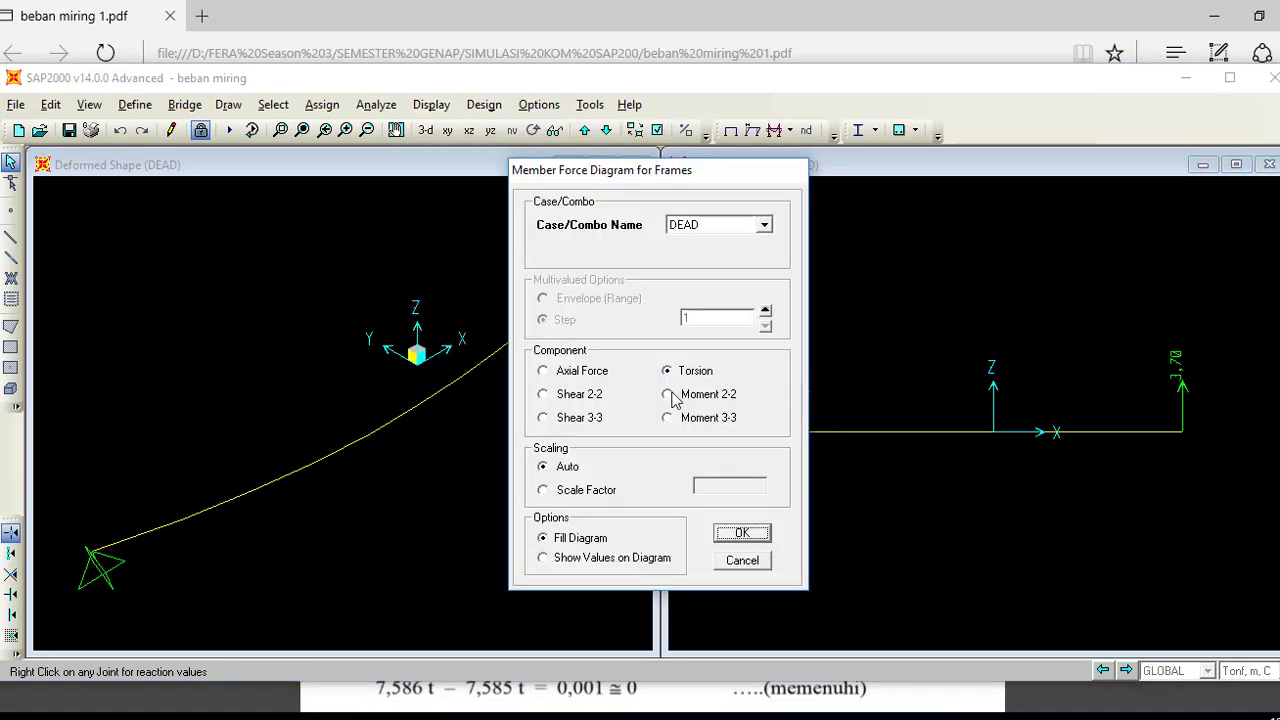
pyautogui.click(576, 398)
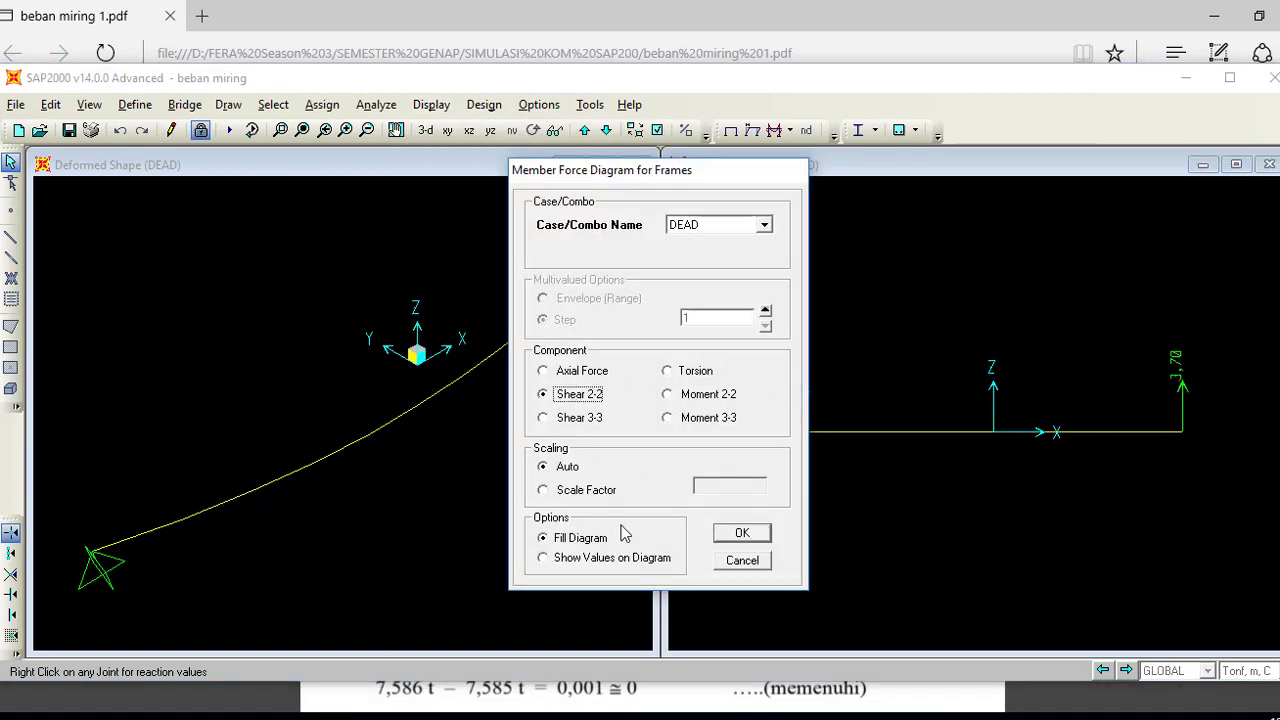
pyautogui.click(611, 562)
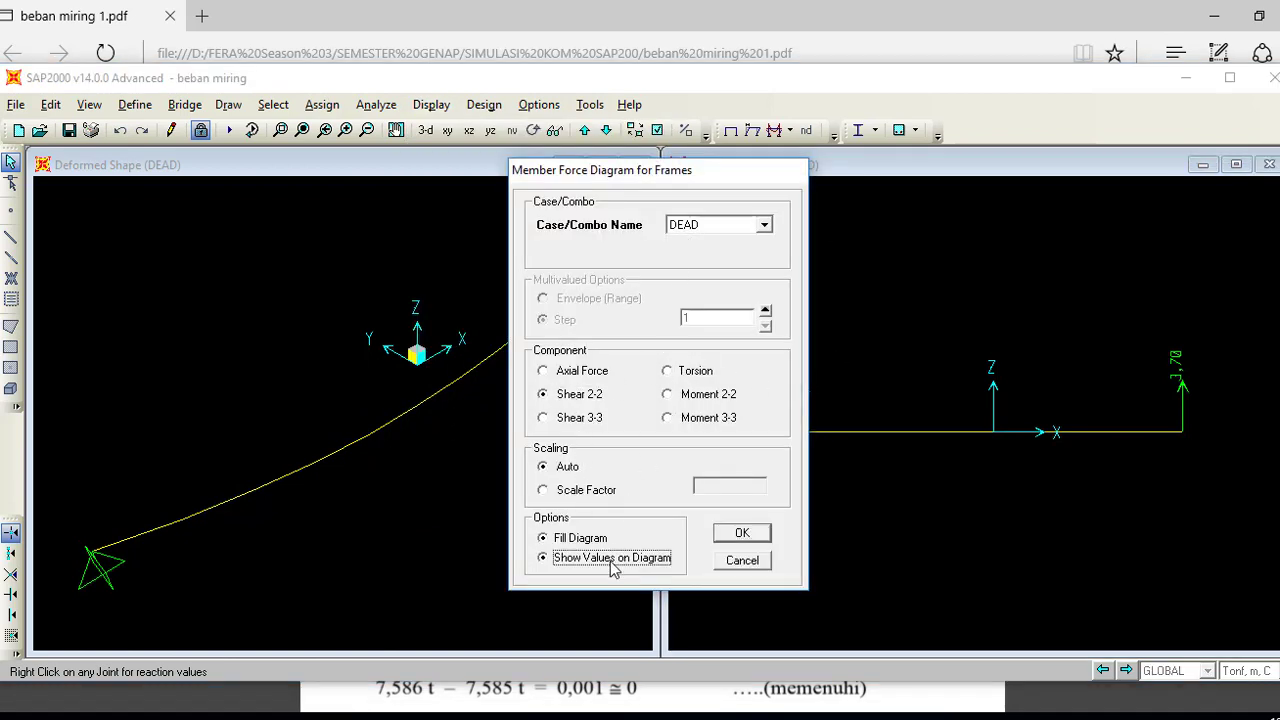
pyautogui.click(743, 534)
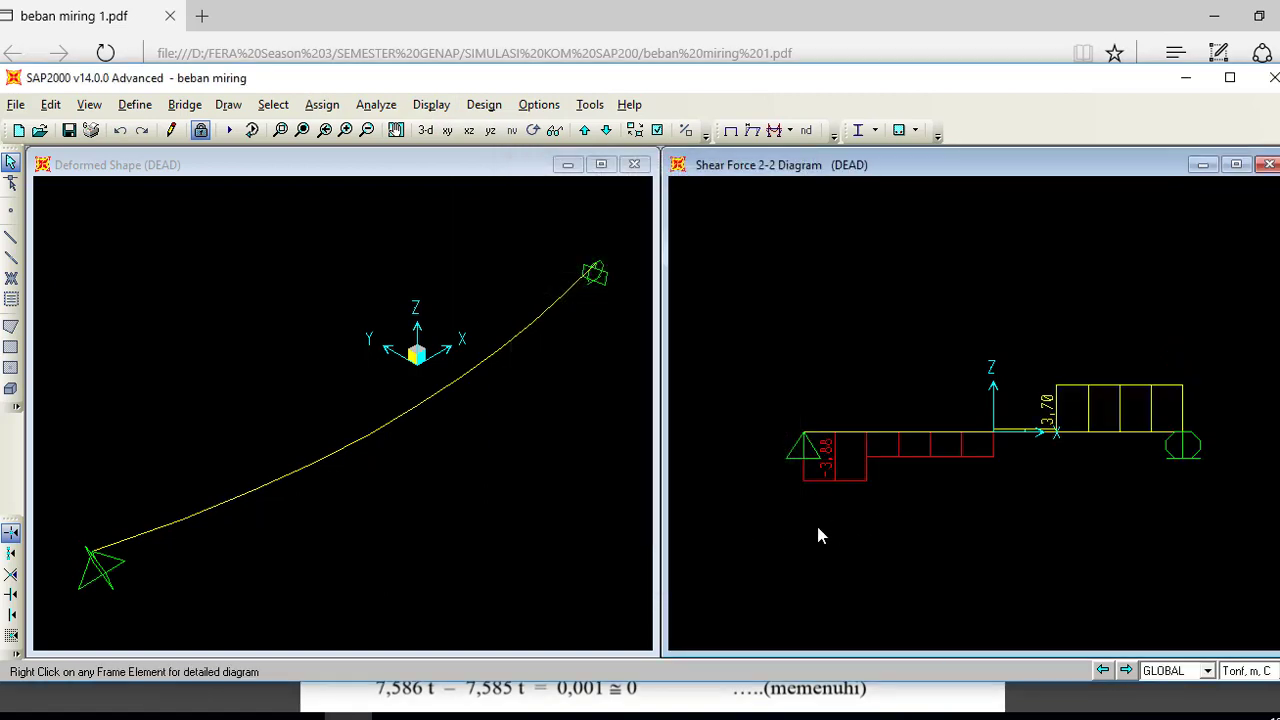
pyautogui.scroll(-1, 848, 518)
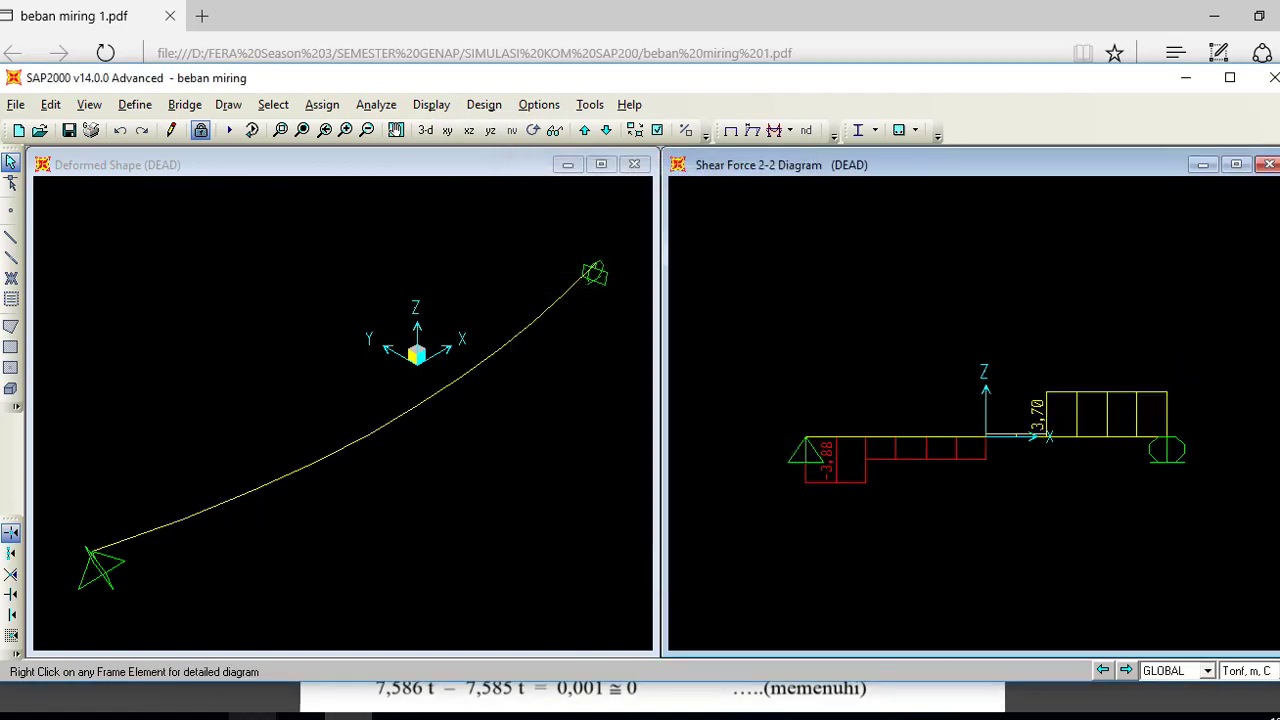
# Compare the beam's shear diagram with the Bid. D diagram in beban miring 1.pdf, returning to SAP2000
pyautogui.click(300, 716)
pyautogui.scroll(-20, 352, 470)
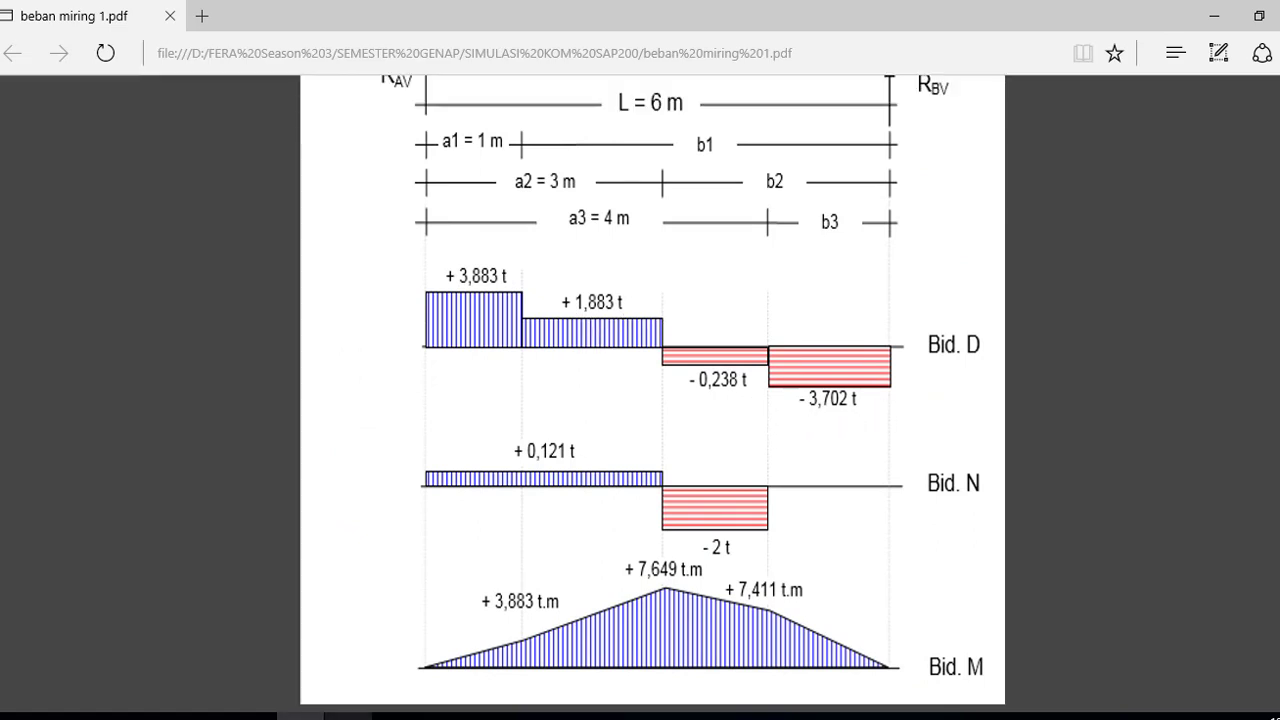
pyautogui.click(348, 717)
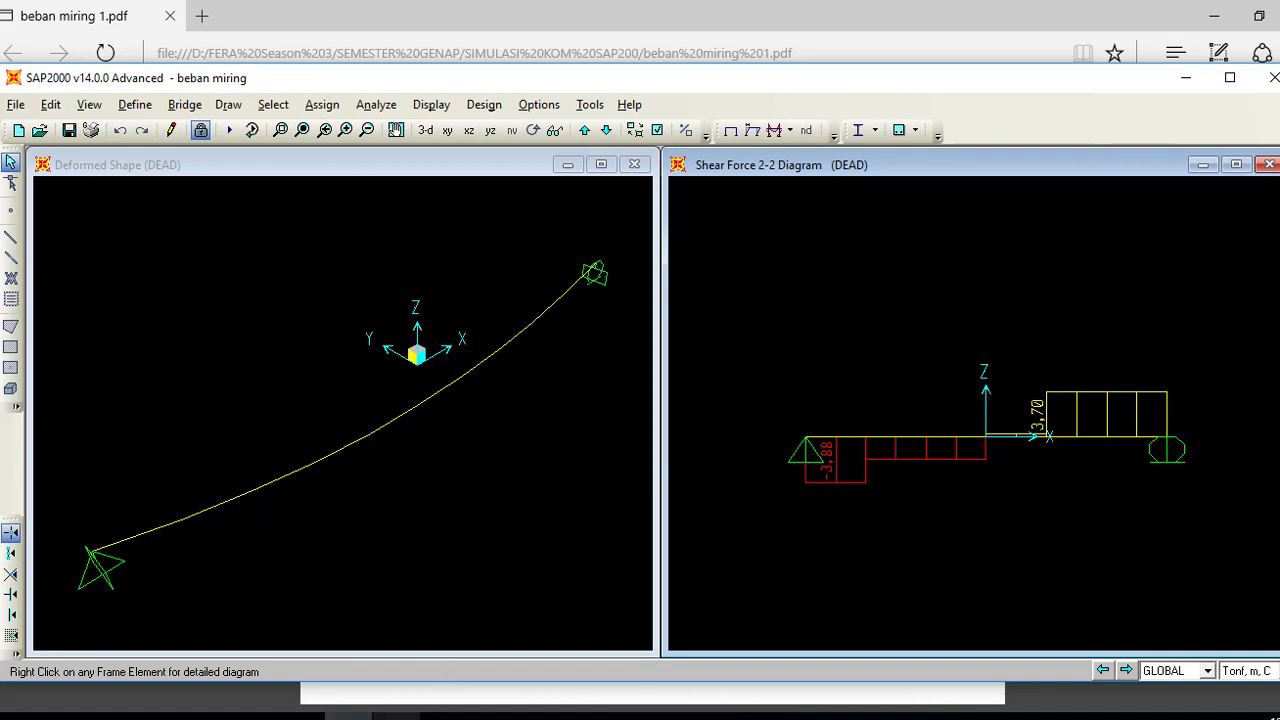
pyautogui.click(300, 717)
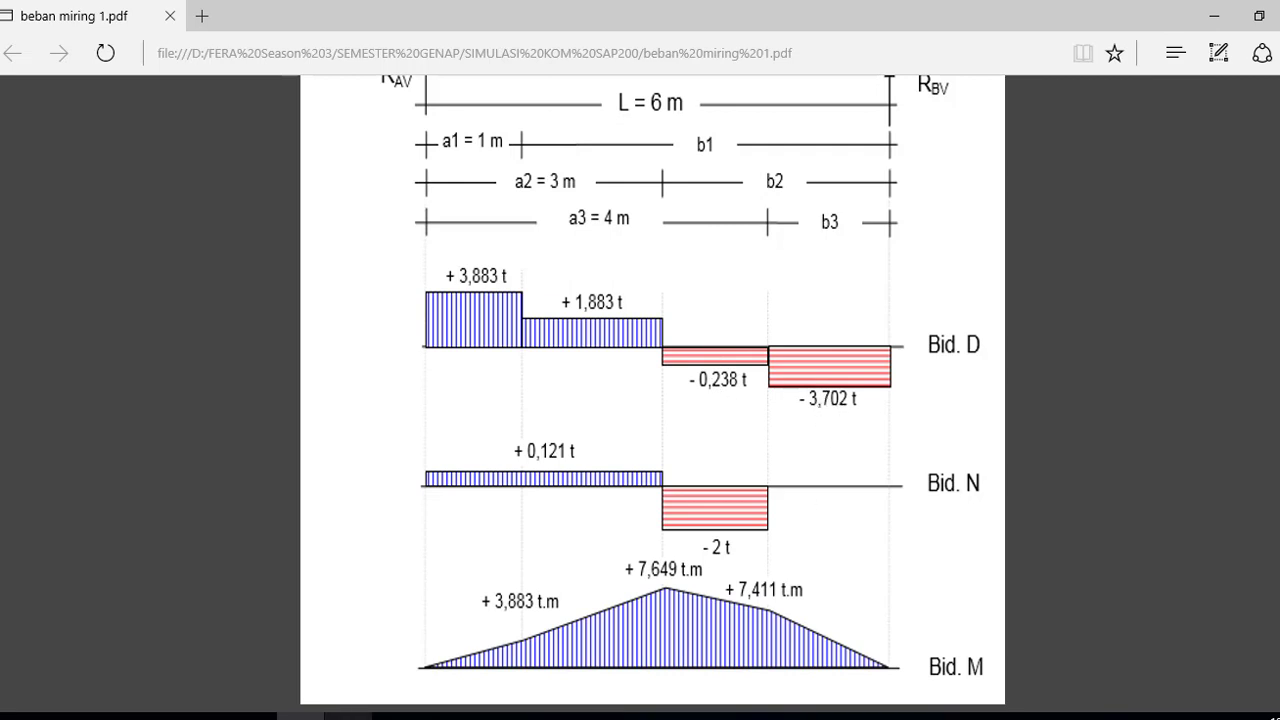
pyautogui.moveTo(349, 716)
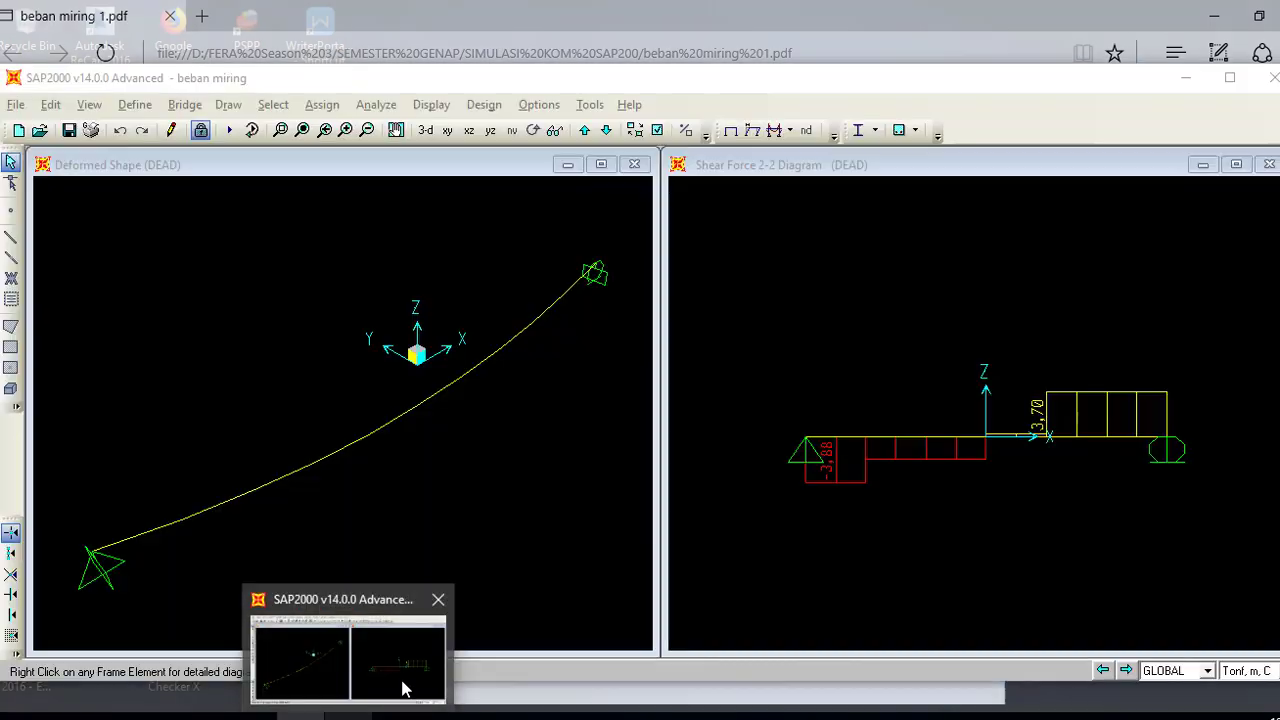
pyautogui.click(403, 686)
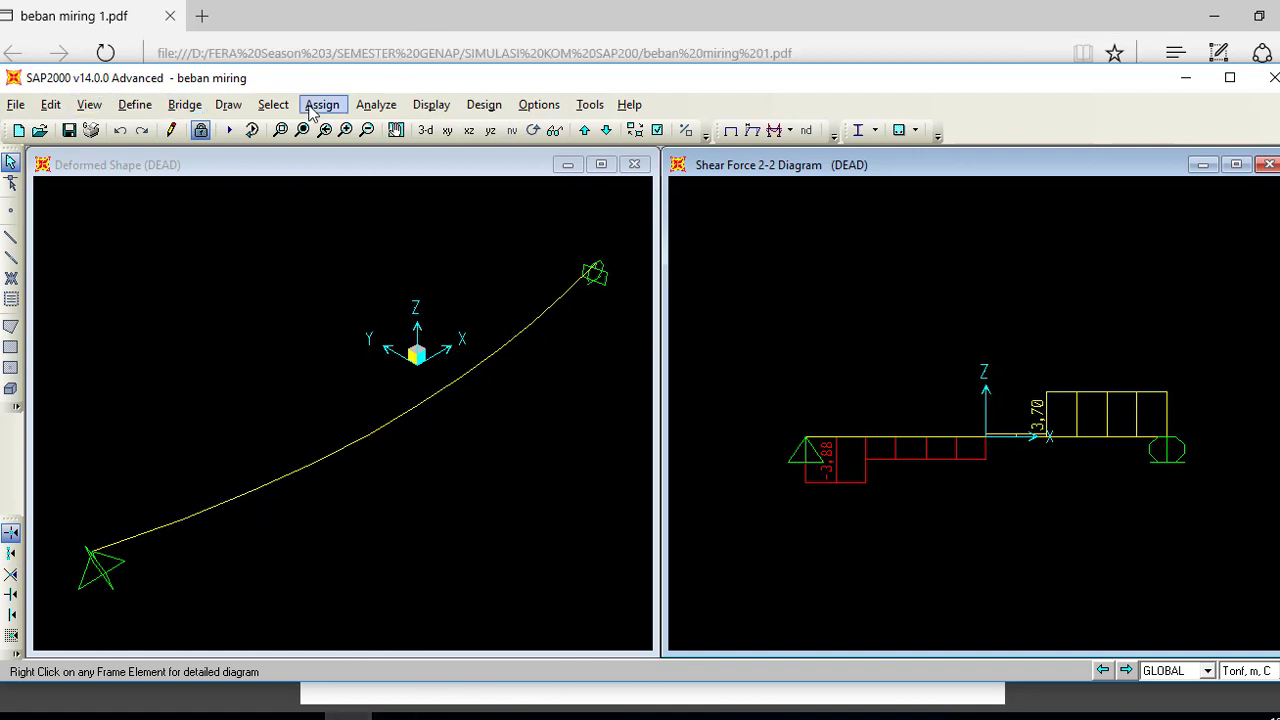
# Display the beam's Moment 3-3 diagram for the DEAD case with values shown on the diagram
pyautogui.click(431, 104)
pyautogui.moveTo(449, 256)
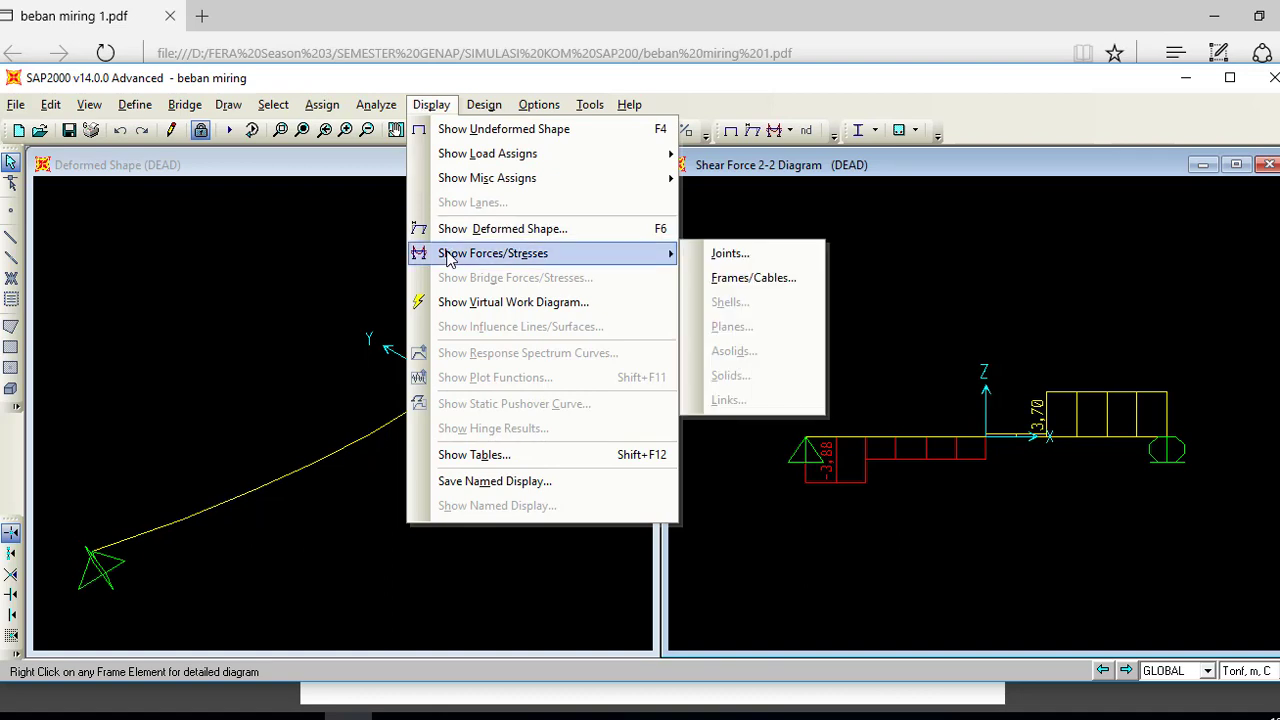
pyautogui.click(738, 277)
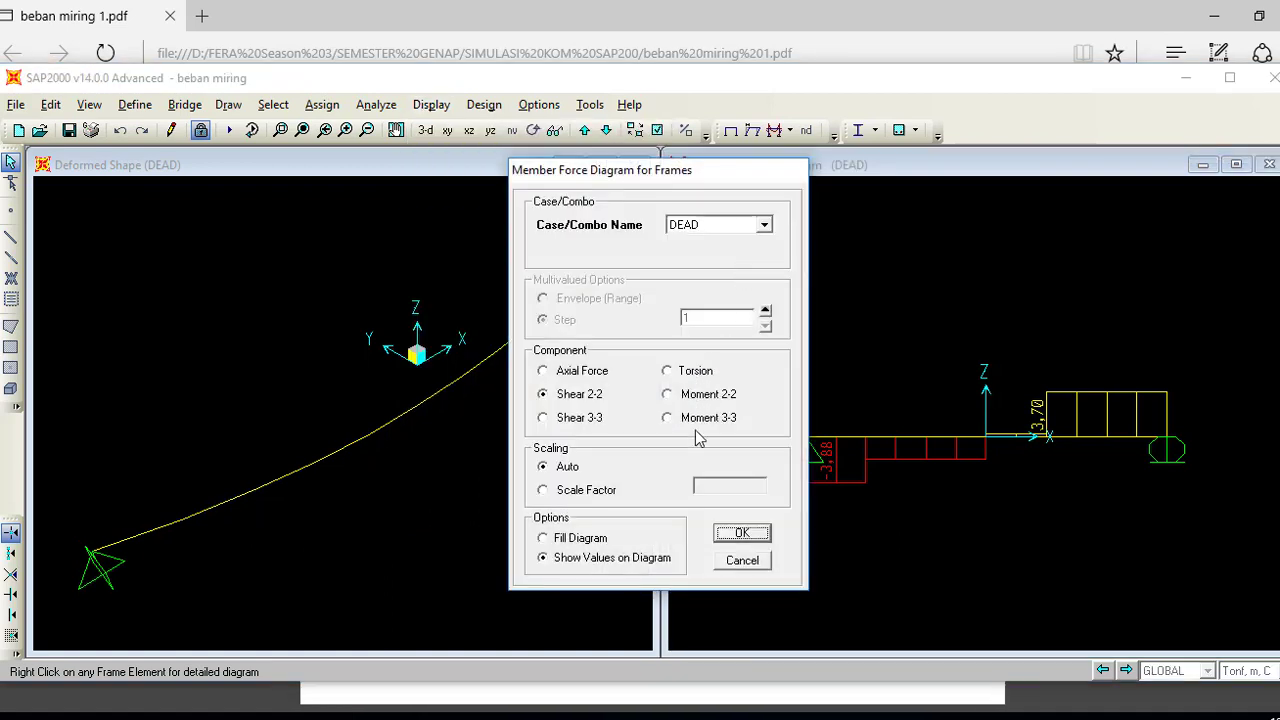
pyautogui.click(672, 418)
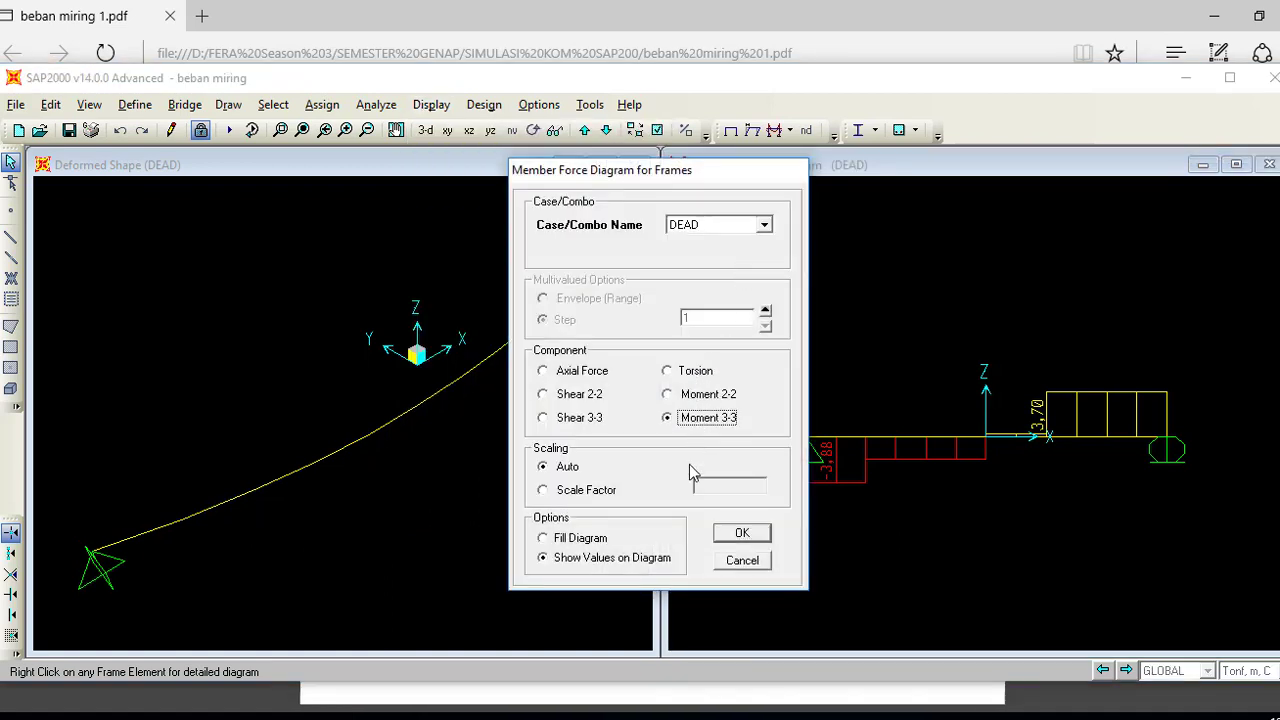
pyautogui.click(729, 541)
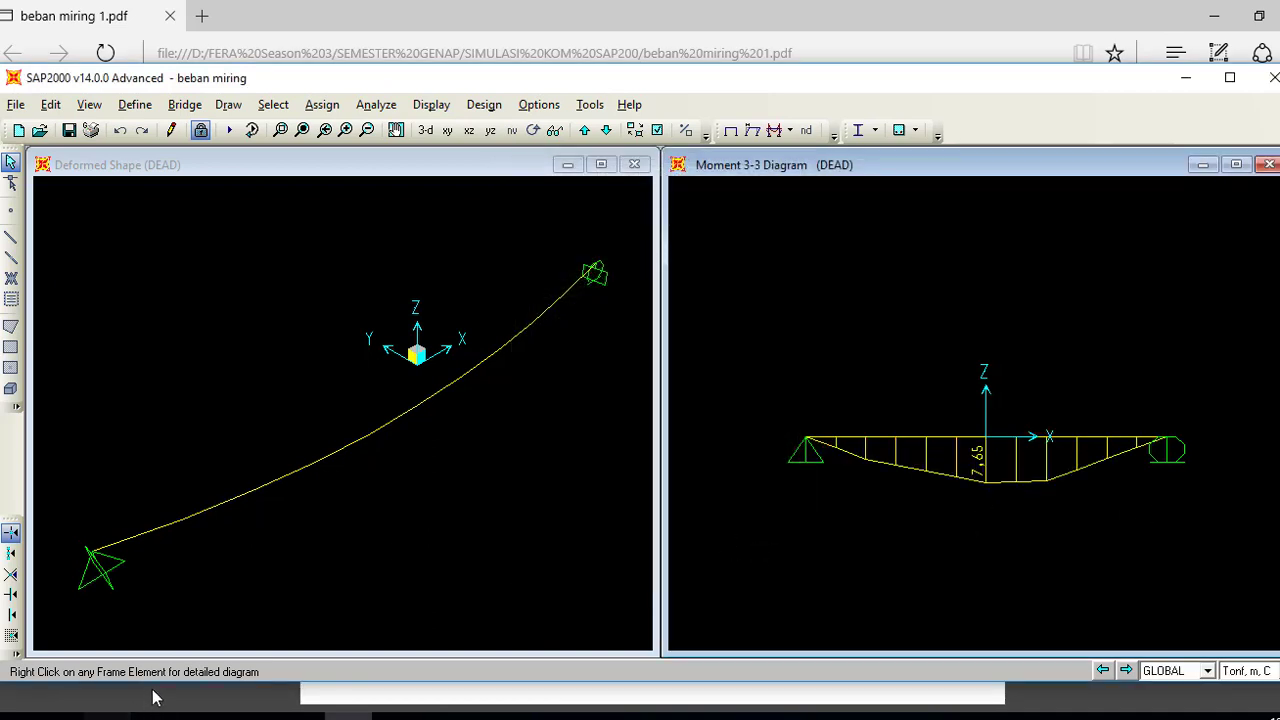
# Compare the beam's moment diagram with the Bid. M diagram and Momen calculations in beban miring 1.pdf, returning to SAP2000
pyautogui.moveTo(348, 716)
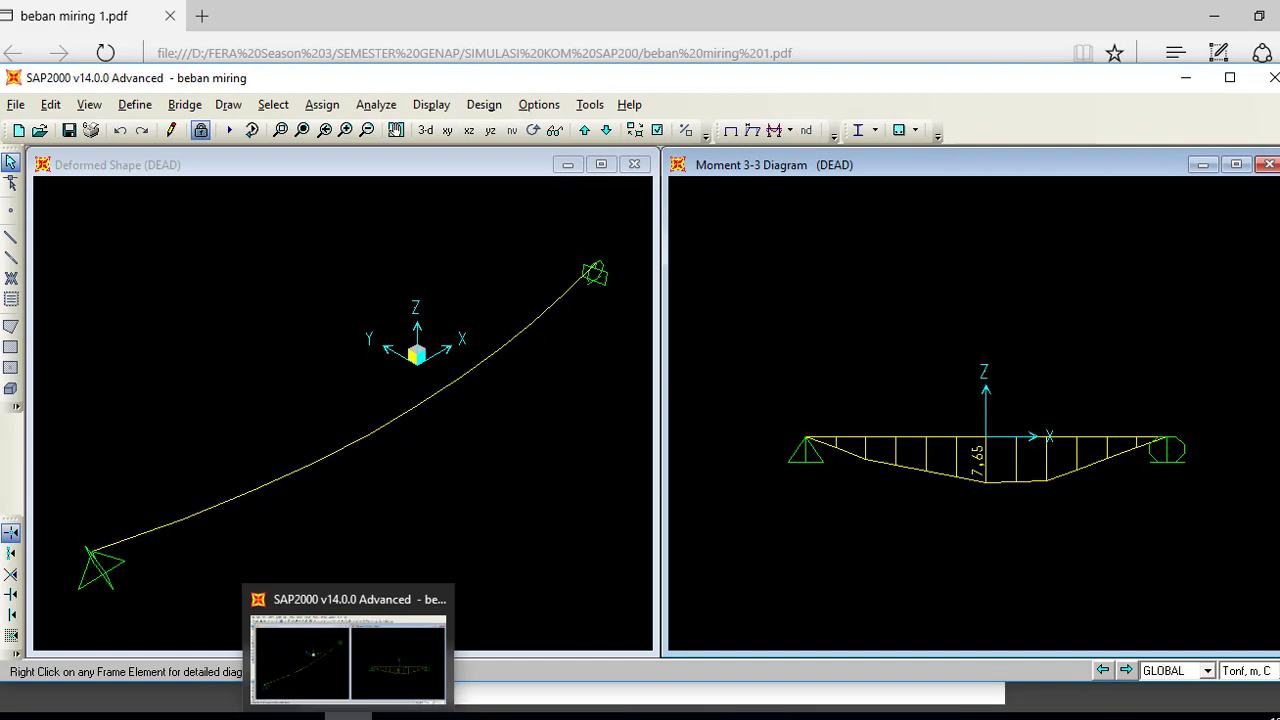
pyautogui.click(300, 716)
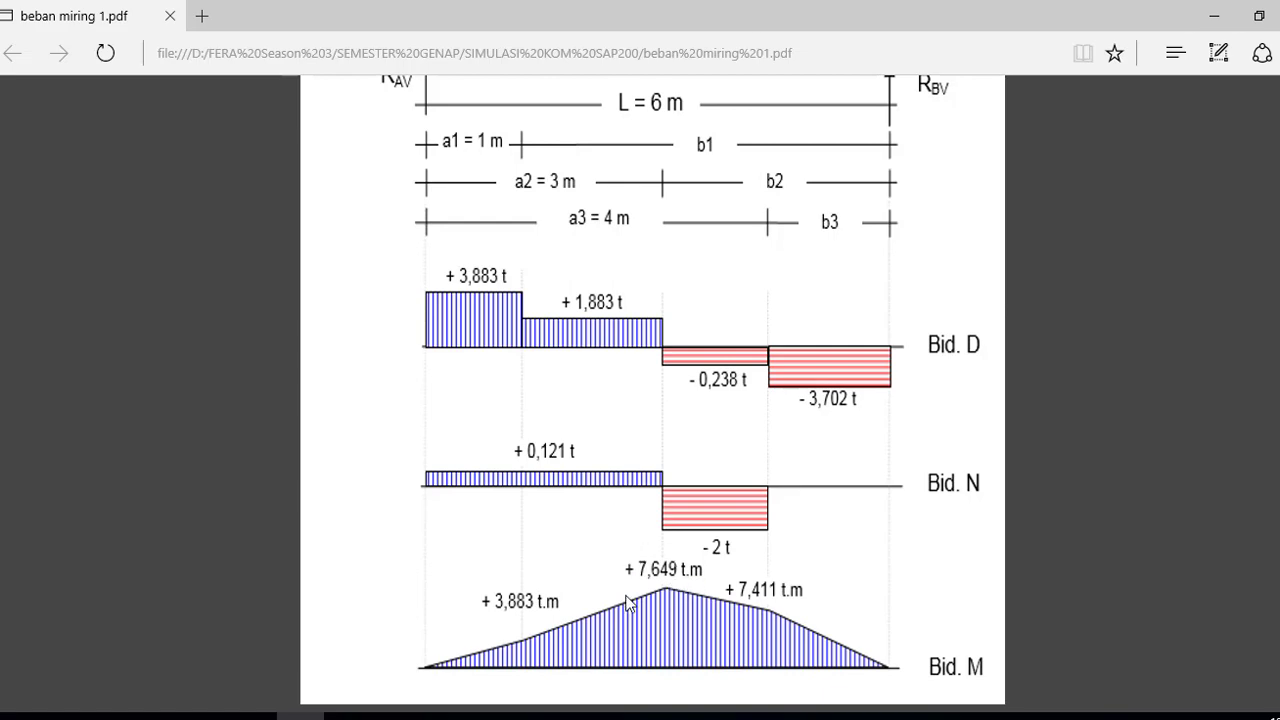
pyautogui.scroll(5, 580, 423)
pyautogui.scroll(5, 560, 393)
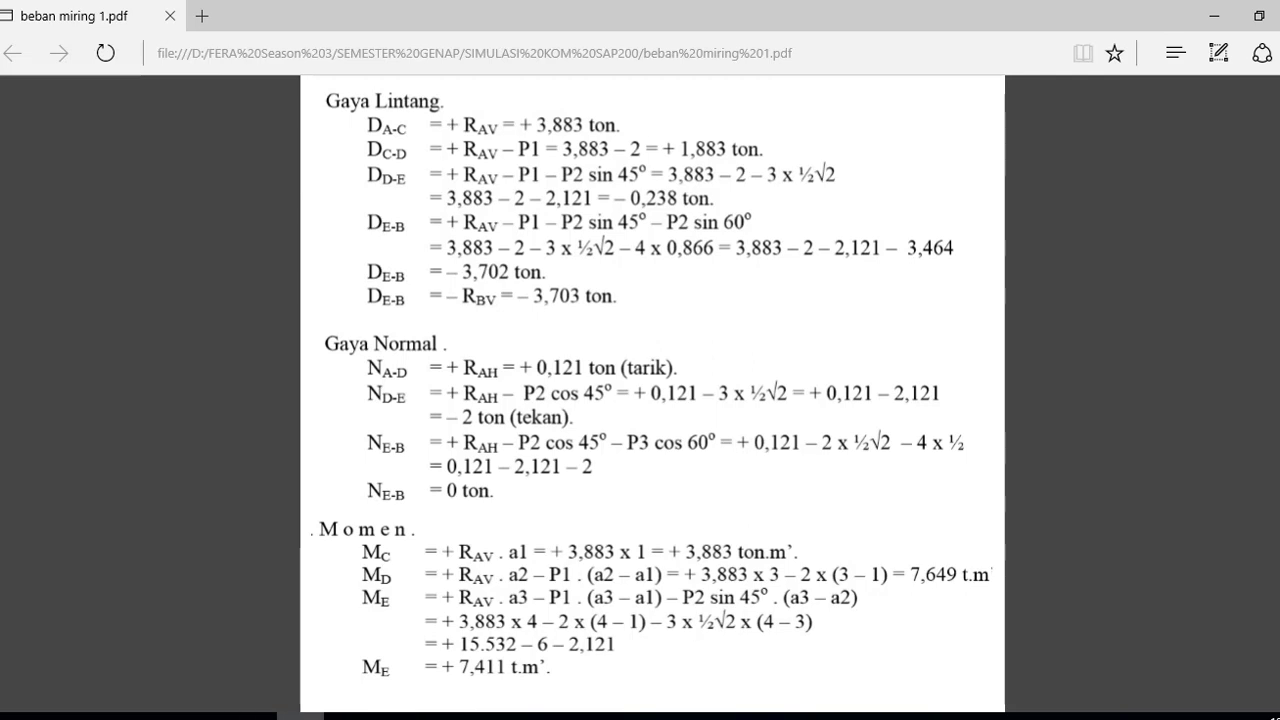
pyautogui.click(348, 717)
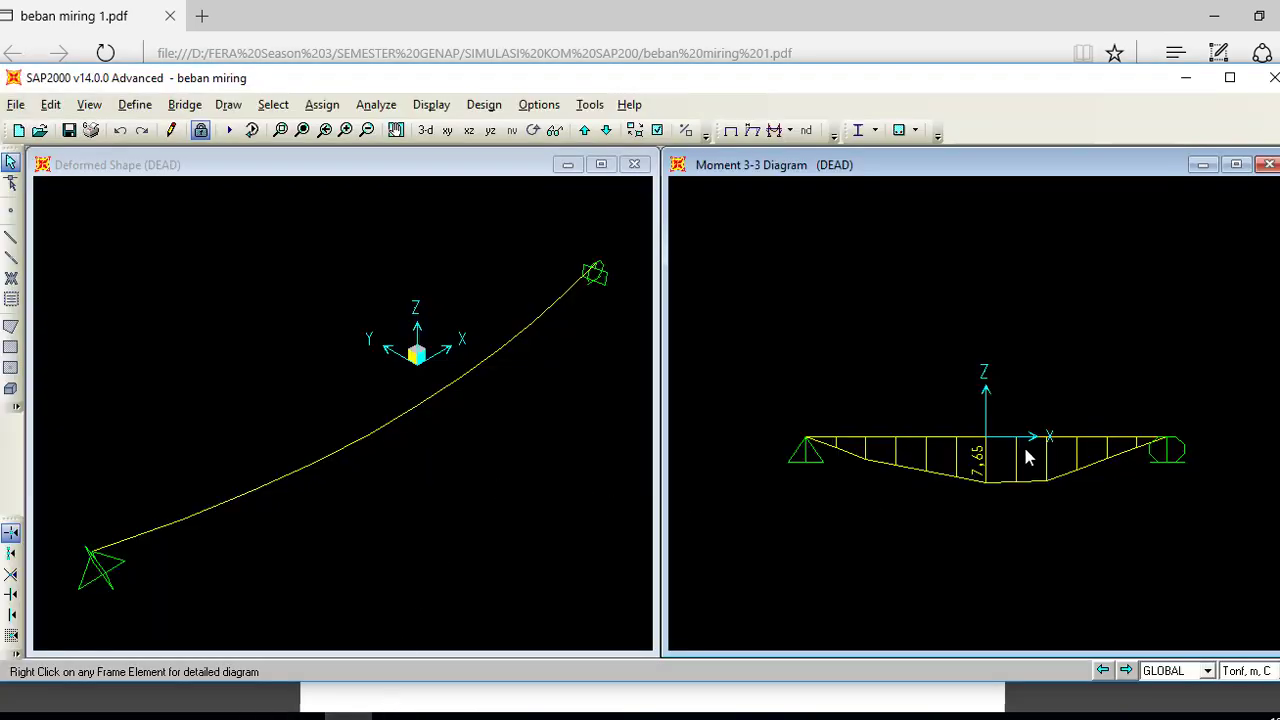
pyautogui.scroll(-2, 737, 473)
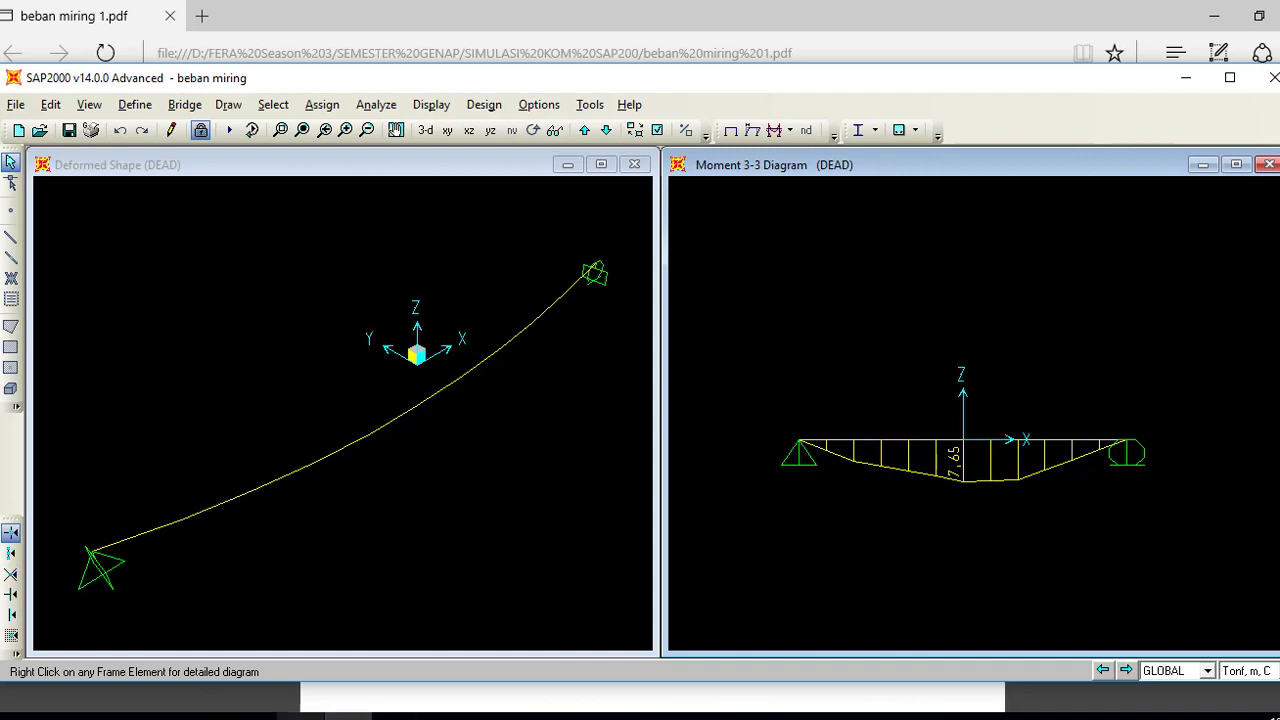
# Display the beam's Axial Force diagram for the DEAD case with values shown on the diagram
pyautogui.click(318, 105)
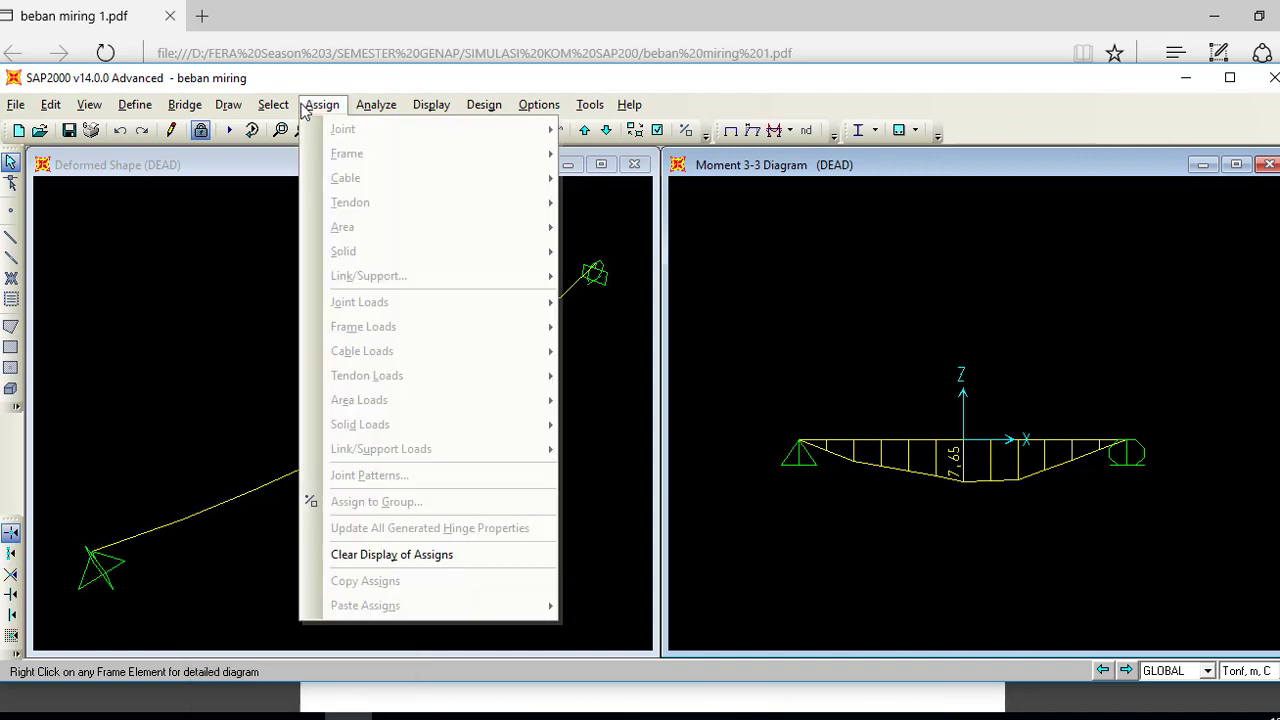
pyautogui.click(401, 109)
pyautogui.click(430, 106)
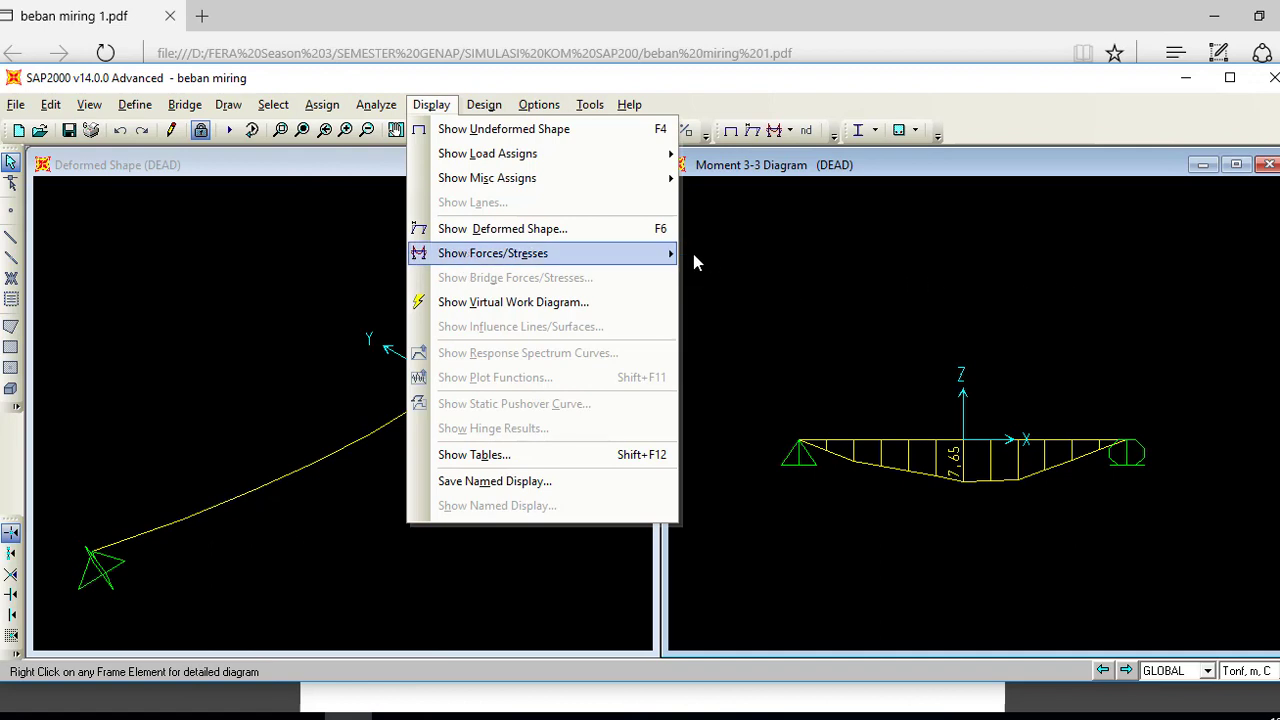
pyautogui.moveTo(665, 253)
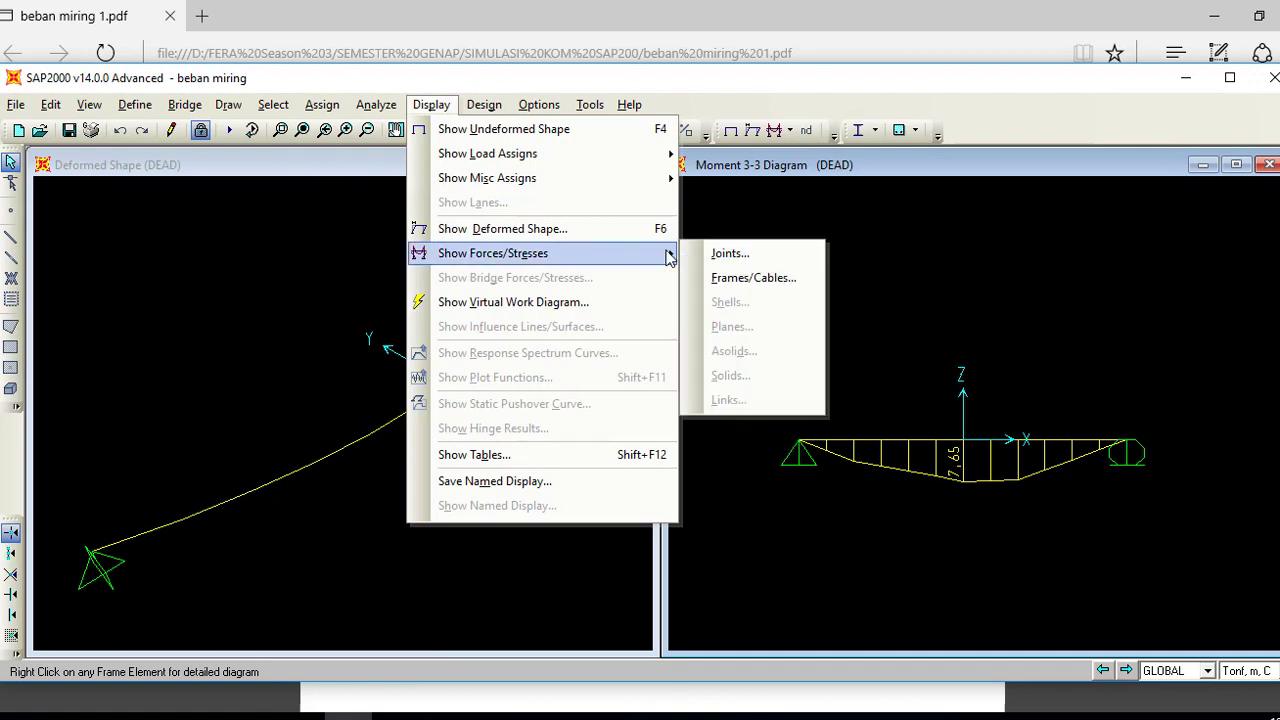
pyautogui.click(780, 279)
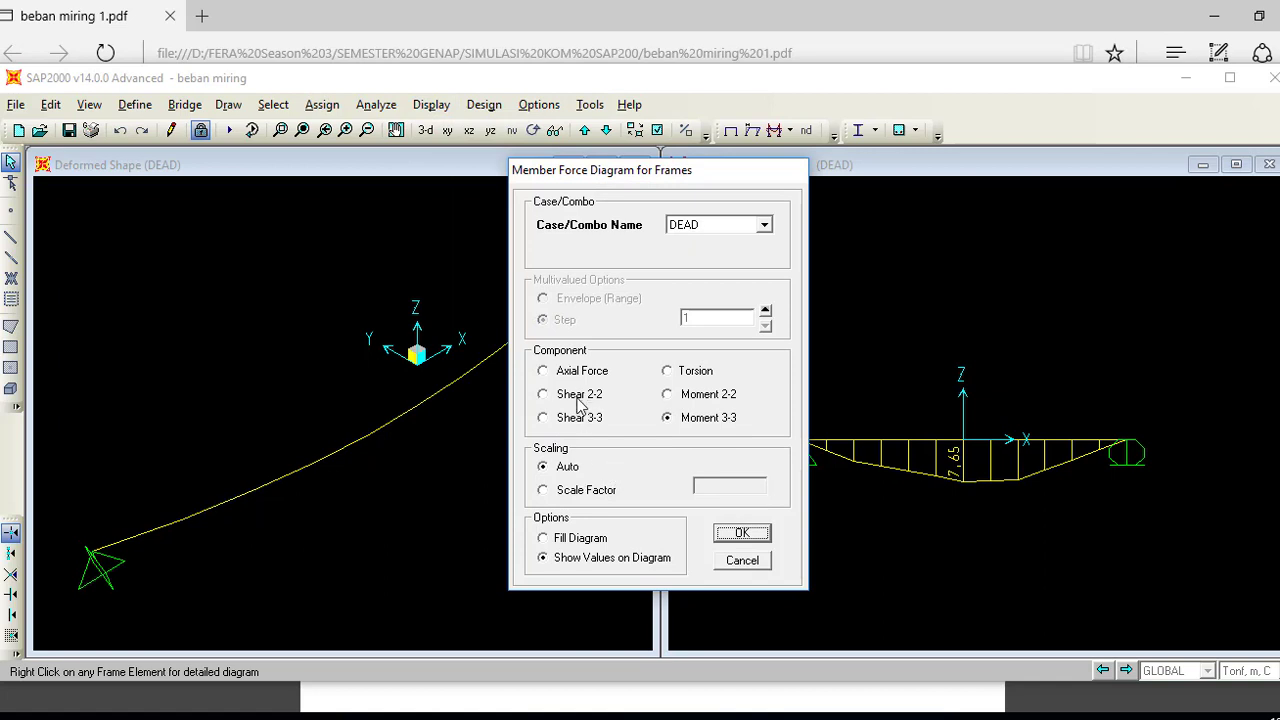
pyautogui.click(588, 373)
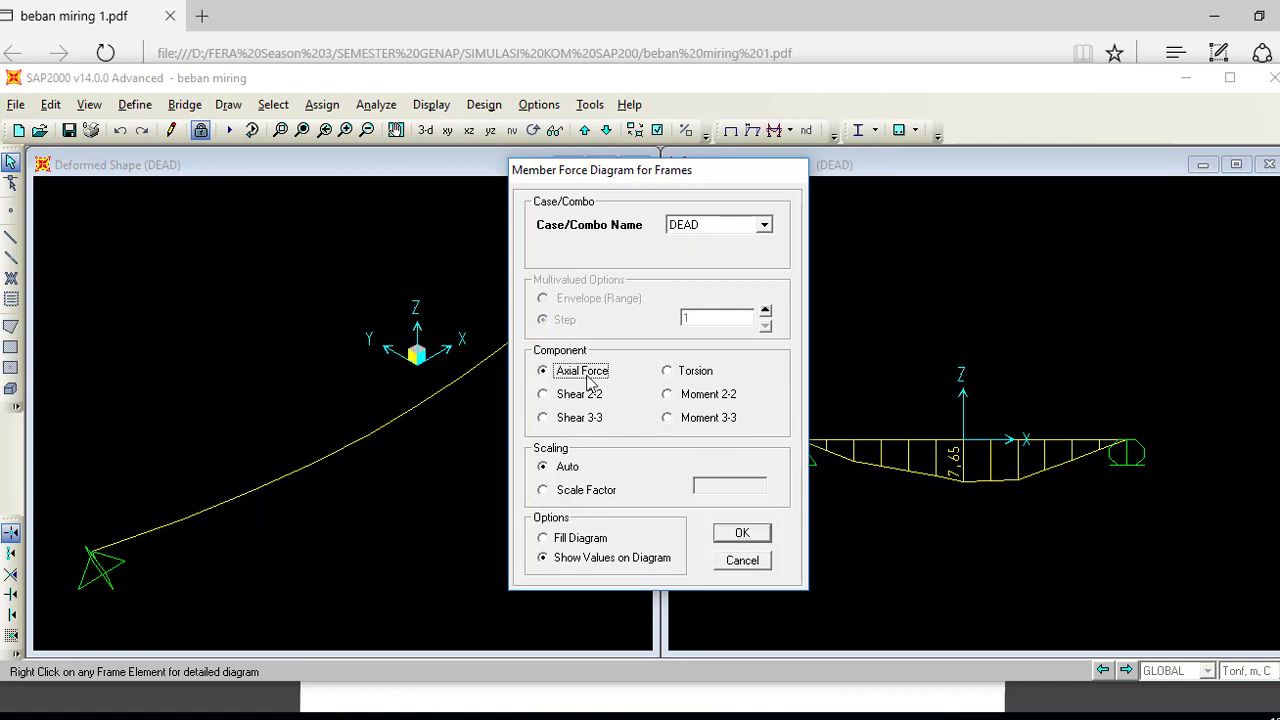
pyautogui.click(740, 534)
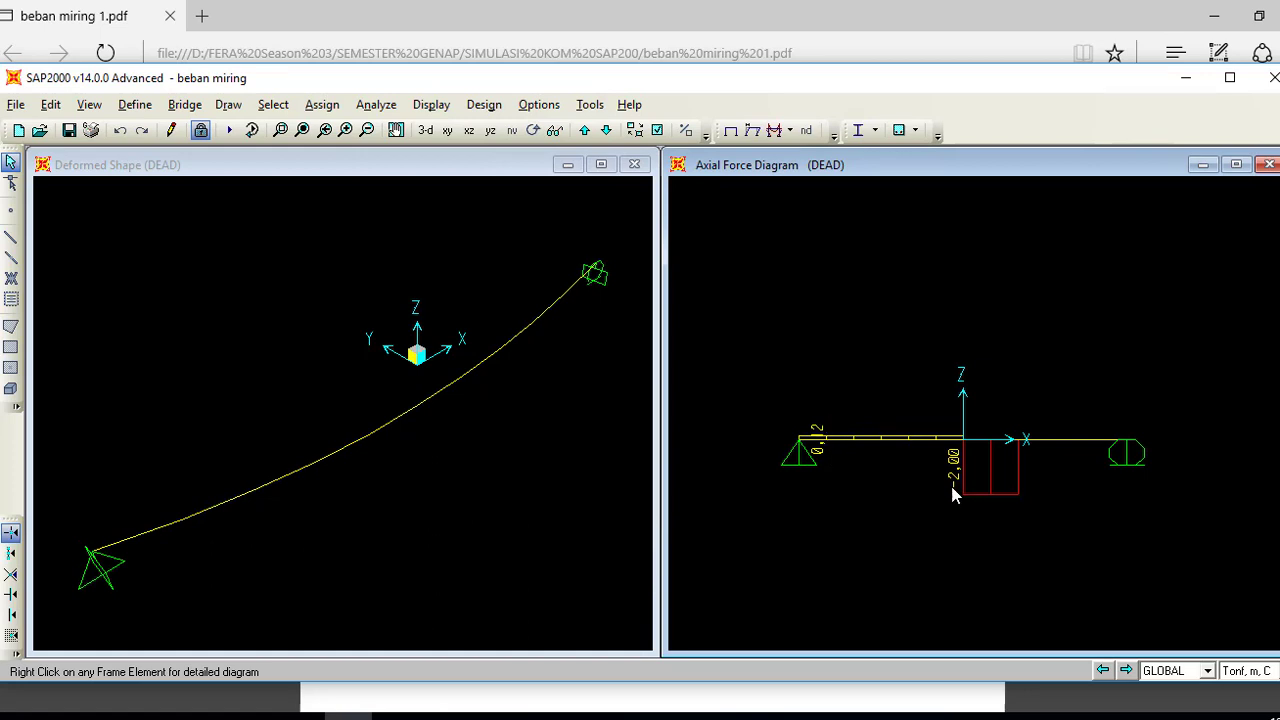
# Compare the beam's axial force diagram with the Gaya Normal calculations and Bid. N diagram in beban miring 1.pdf, returning to SAP2000
pyautogui.click(300, 716)
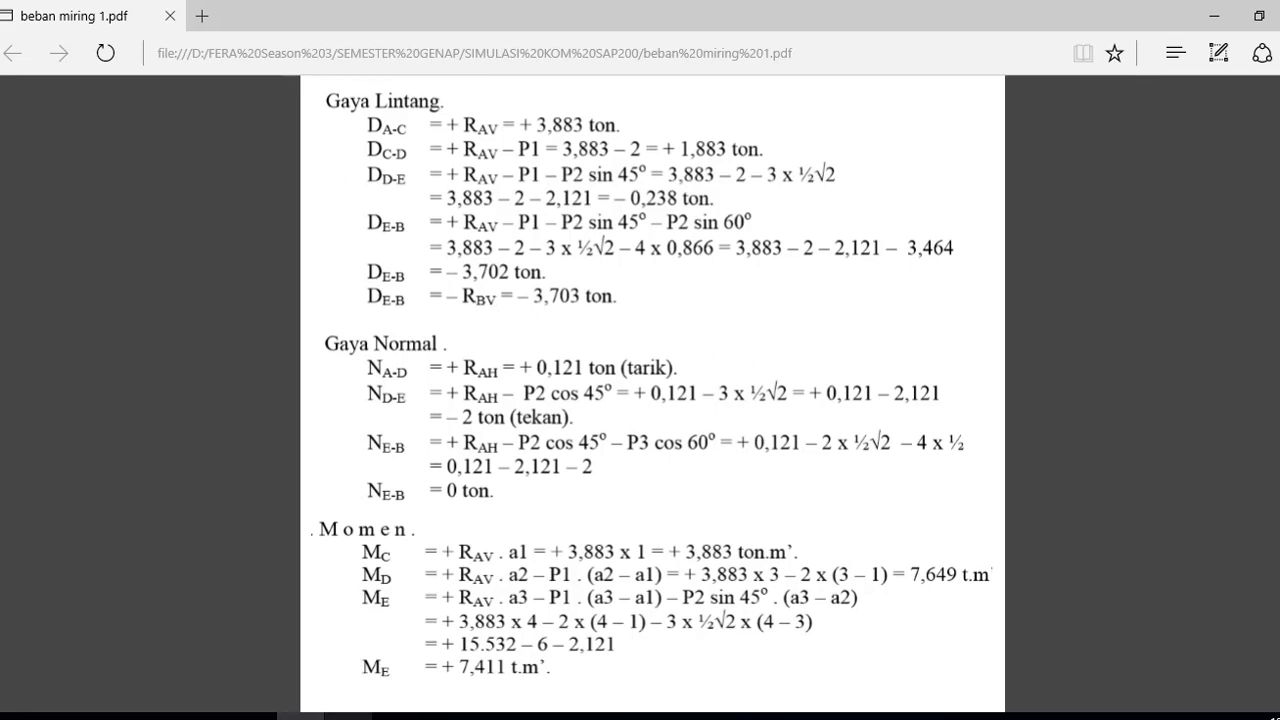
pyautogui.click(300, 716)
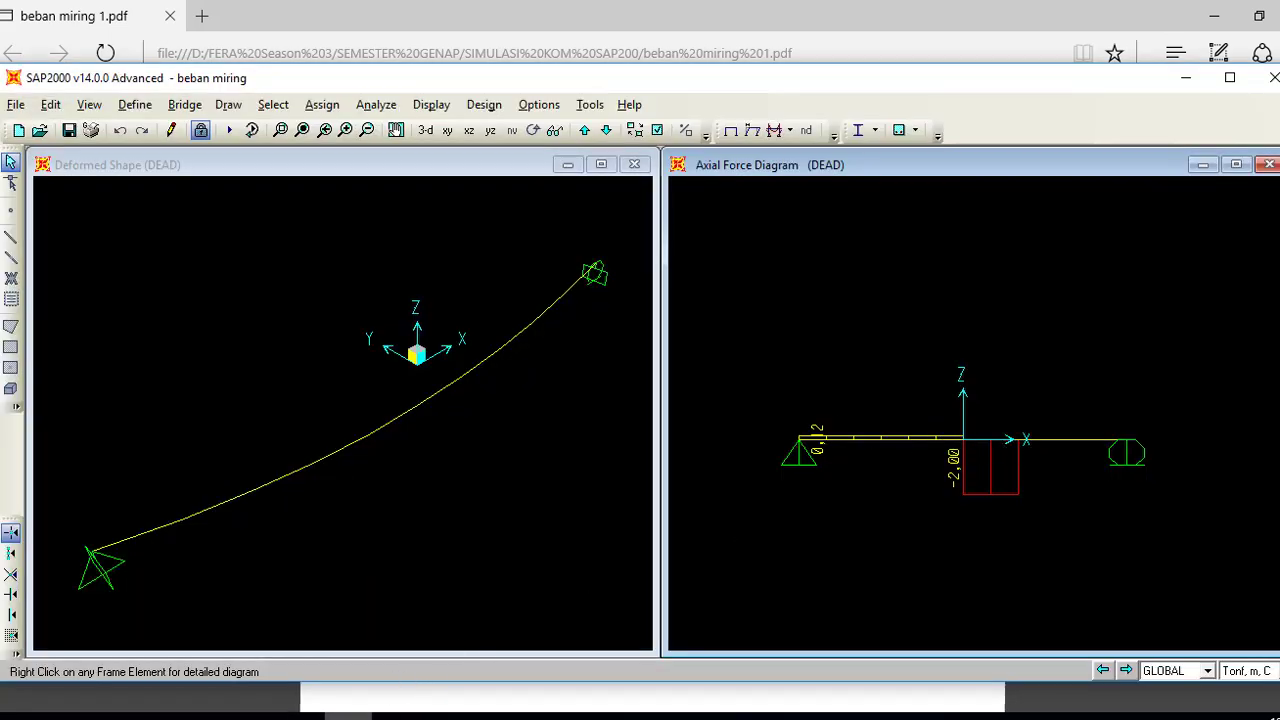
pyautogui.click(324, 716)
pyautogui.scroll(-10, 558, 411)
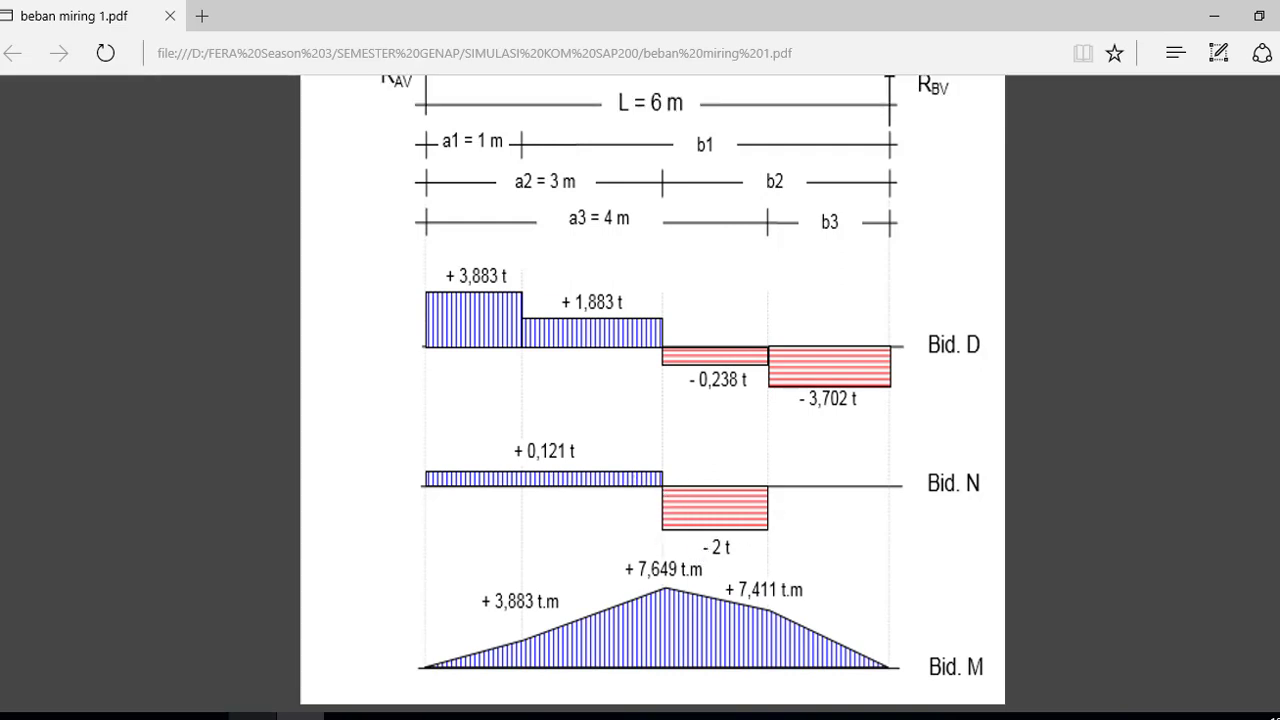
pyautogui.scroll(4, 488, 468)
pyautogui.scroll(-4, 490, 467)
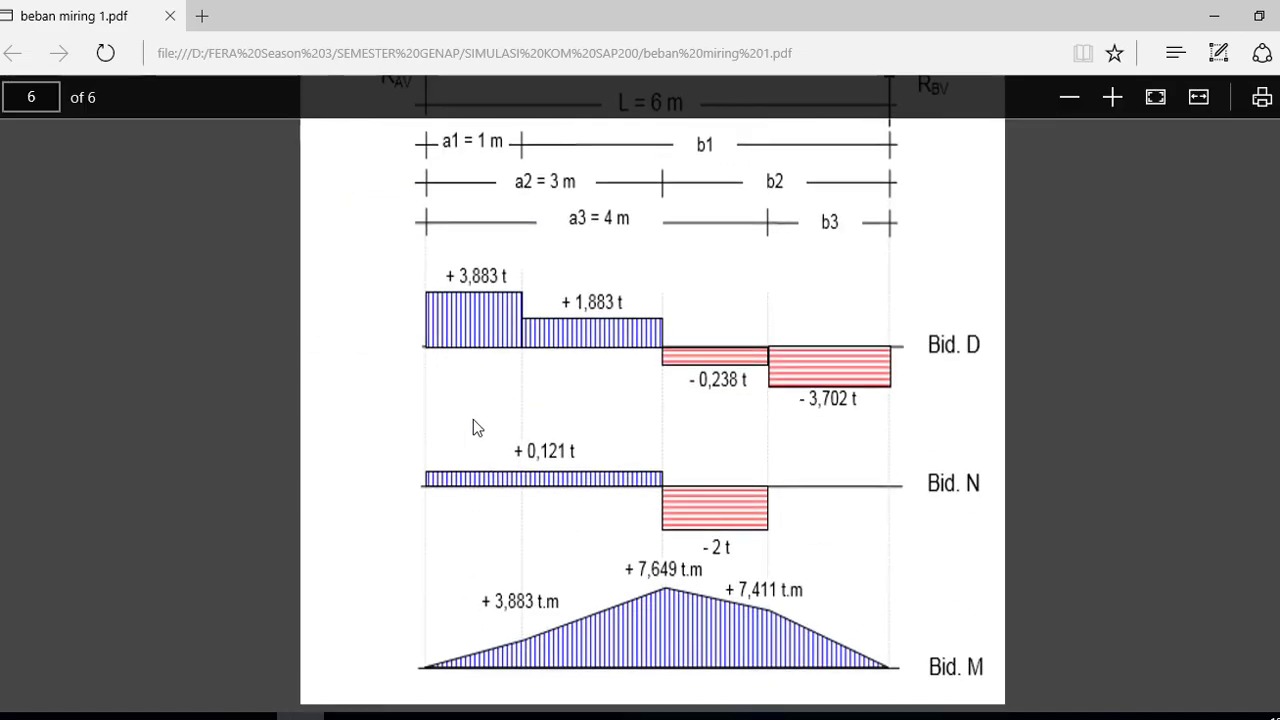
pyautogui.scroll(4, 471, 426)
pyautogui.scroll(-4, 474, 426)
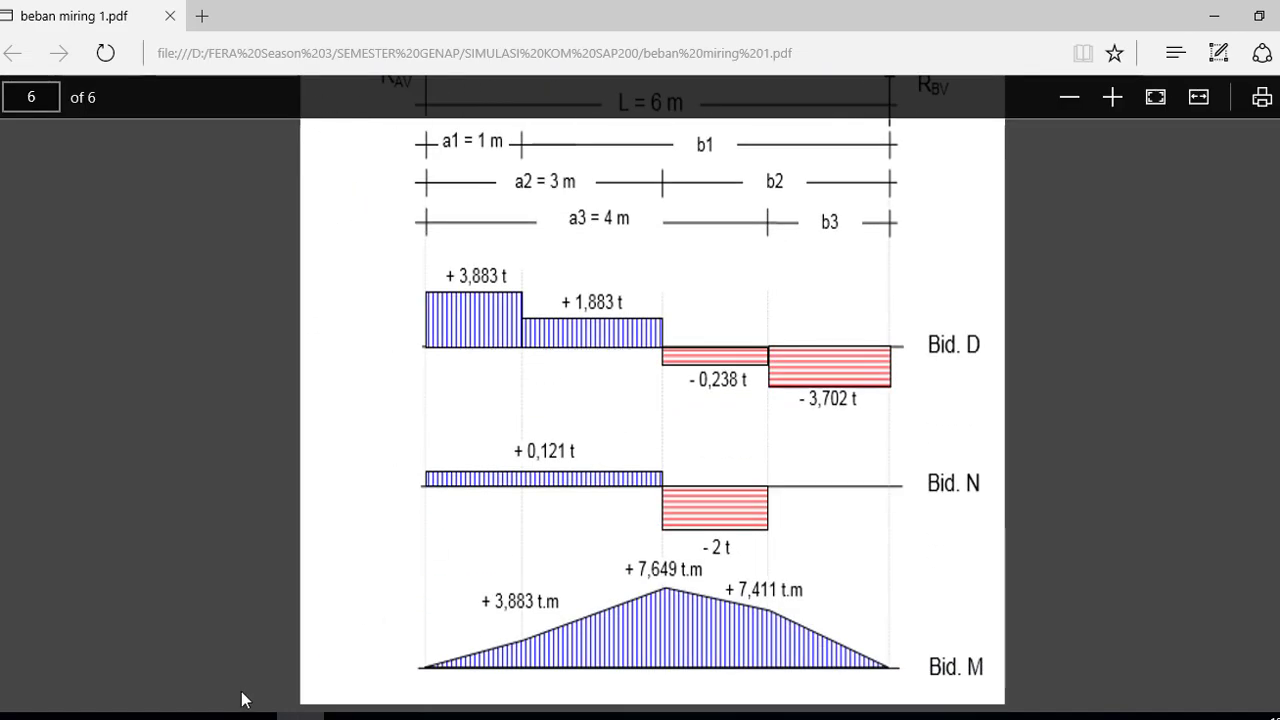
pyautogui.click(348, 716)
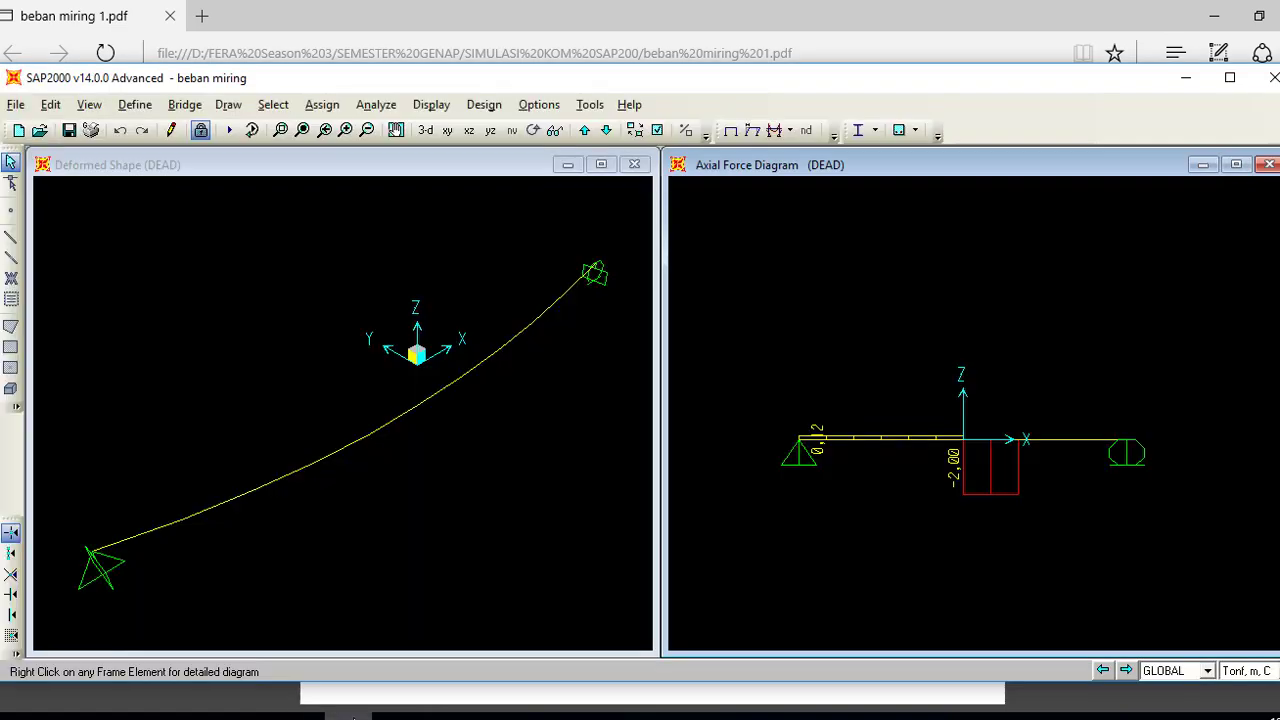
# Show the analysis result tables for Joint Output, Element Output and Structure Output
pyautogui.click(431, 104)
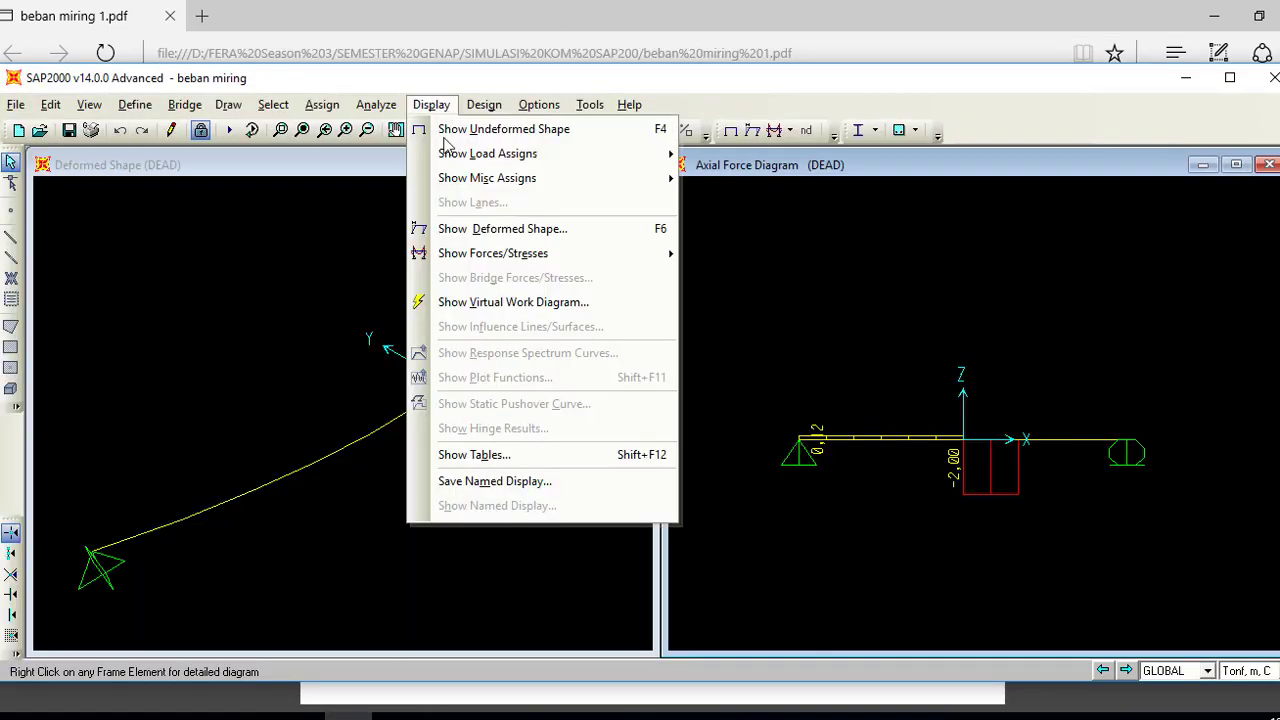
pyautogui.click(509, 456)
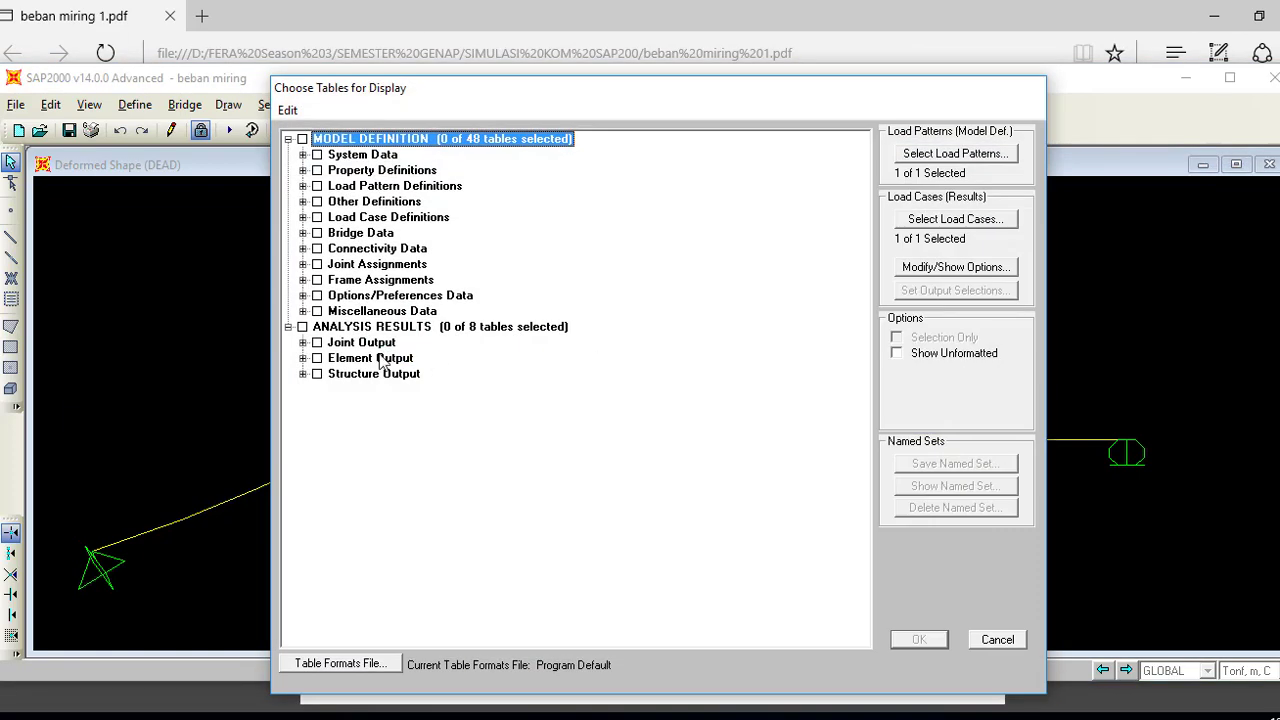
pyautogui.click(380, 342)
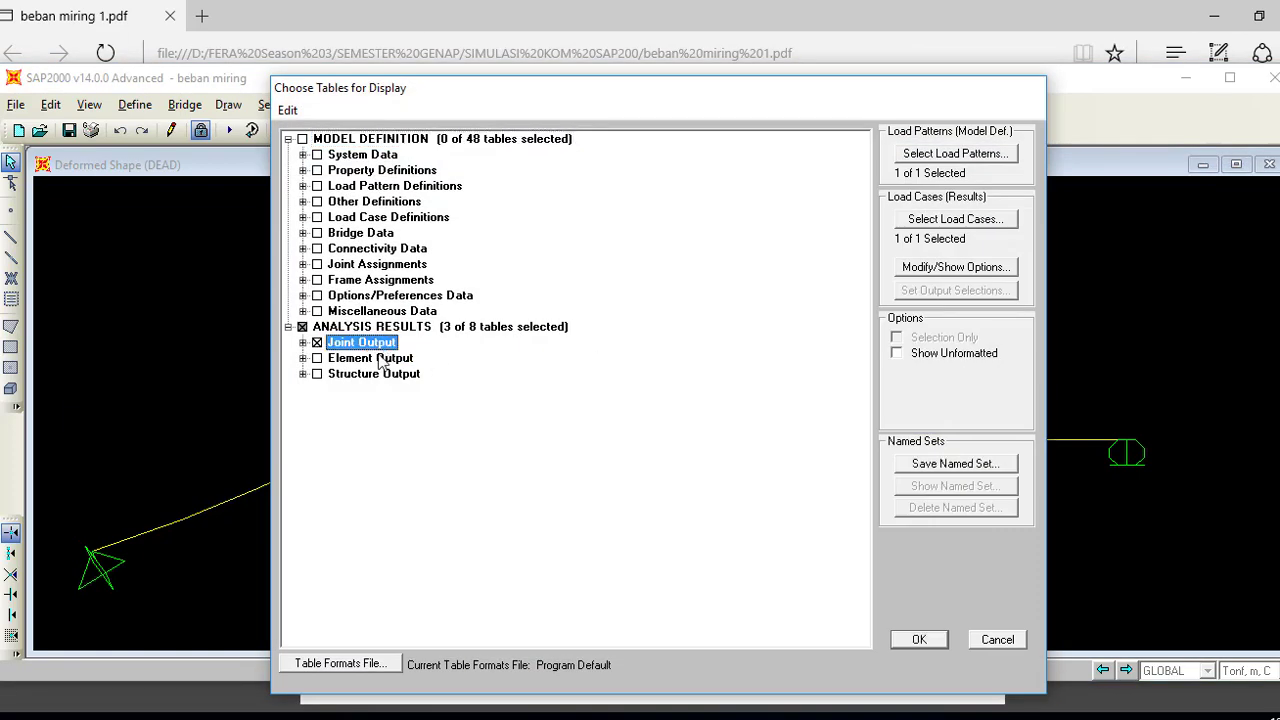
pyautogui.click(380, 358)
pyautogui.click(378, 373)
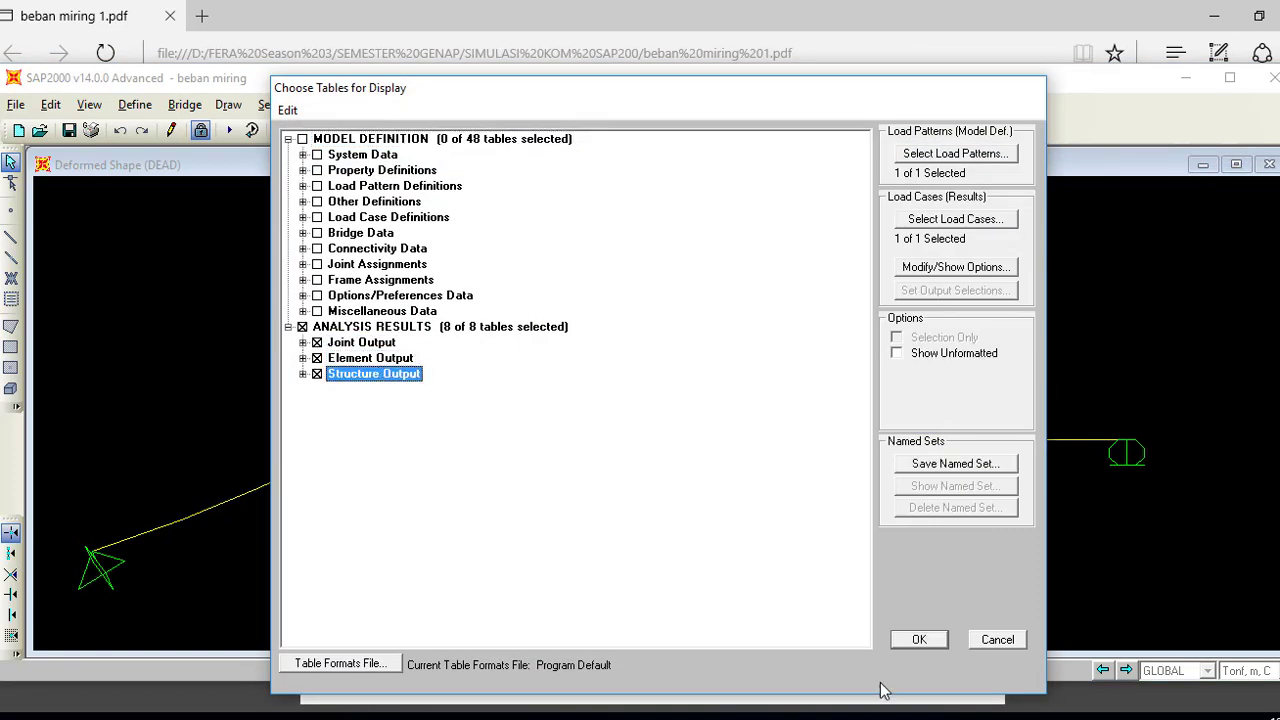
pyautogui.click(920, 639)
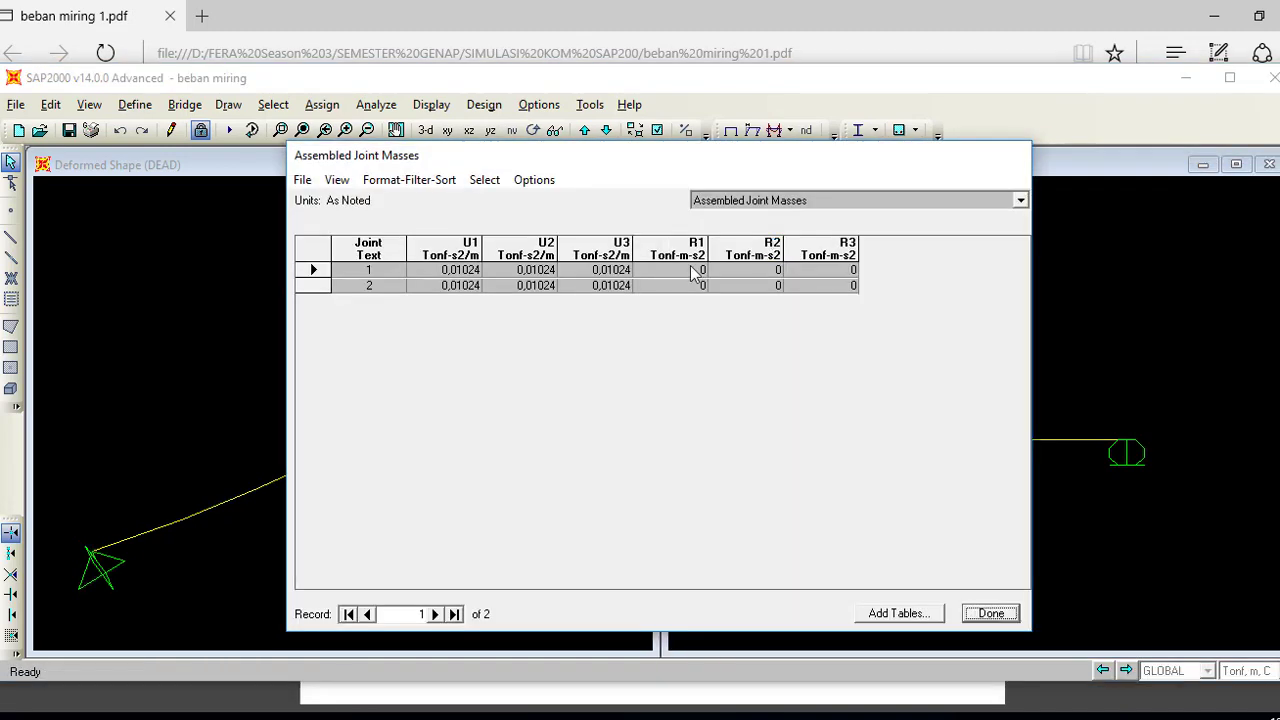
# Switch the results to the Element Forces - Frames table and move its window clear of the axial force diagram
pyautogui.click(907, 203)
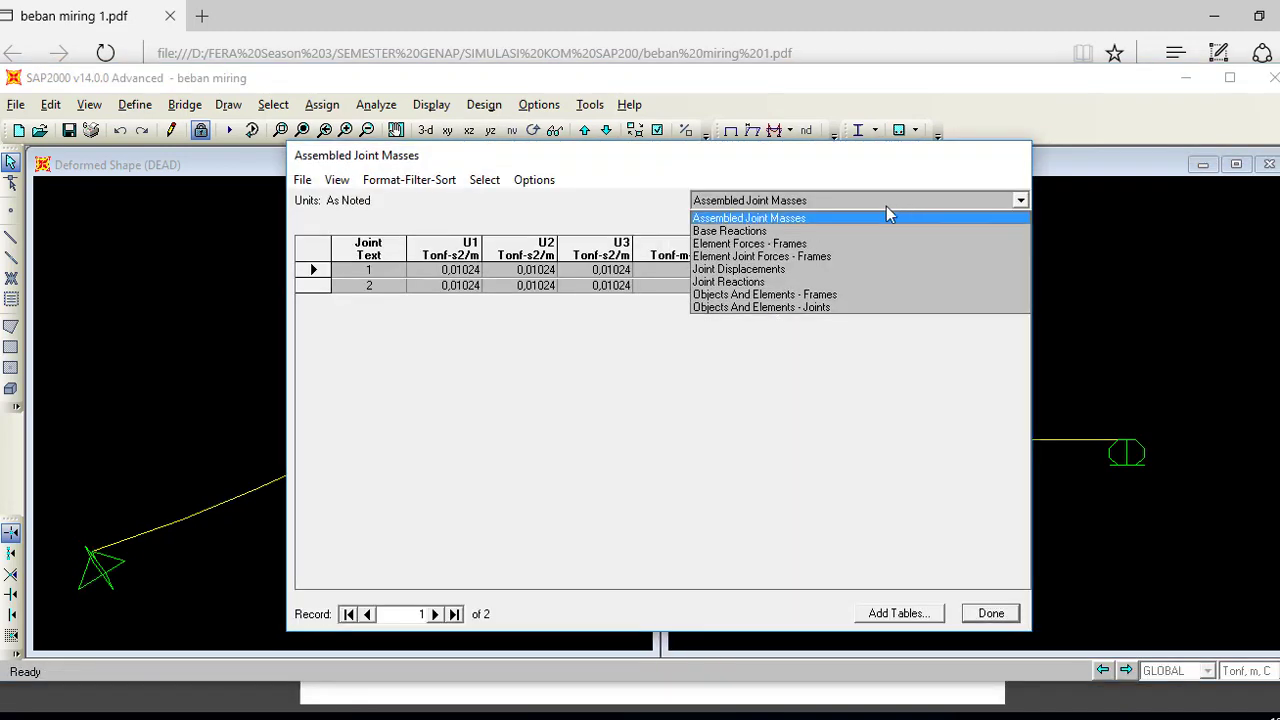
pyautogui.click(777, 244)
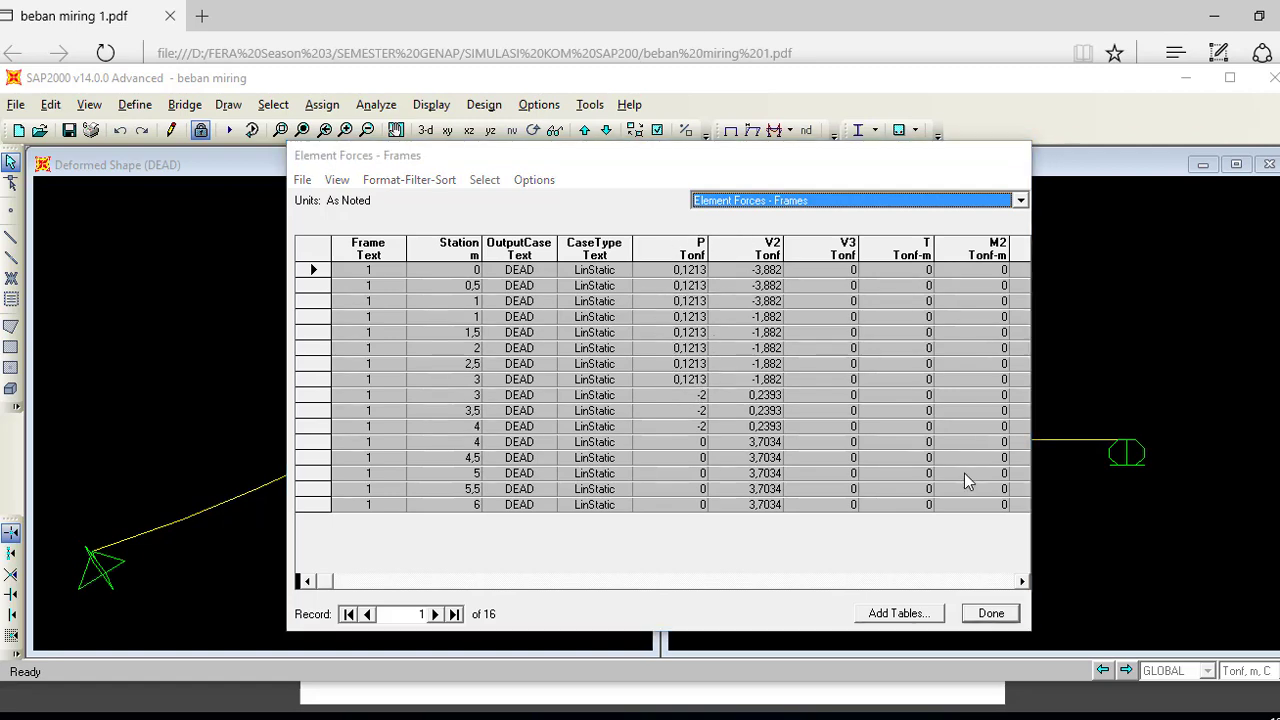
pyautogui.moveTo(877, 177); pyautogui.dragTo(634, 169)
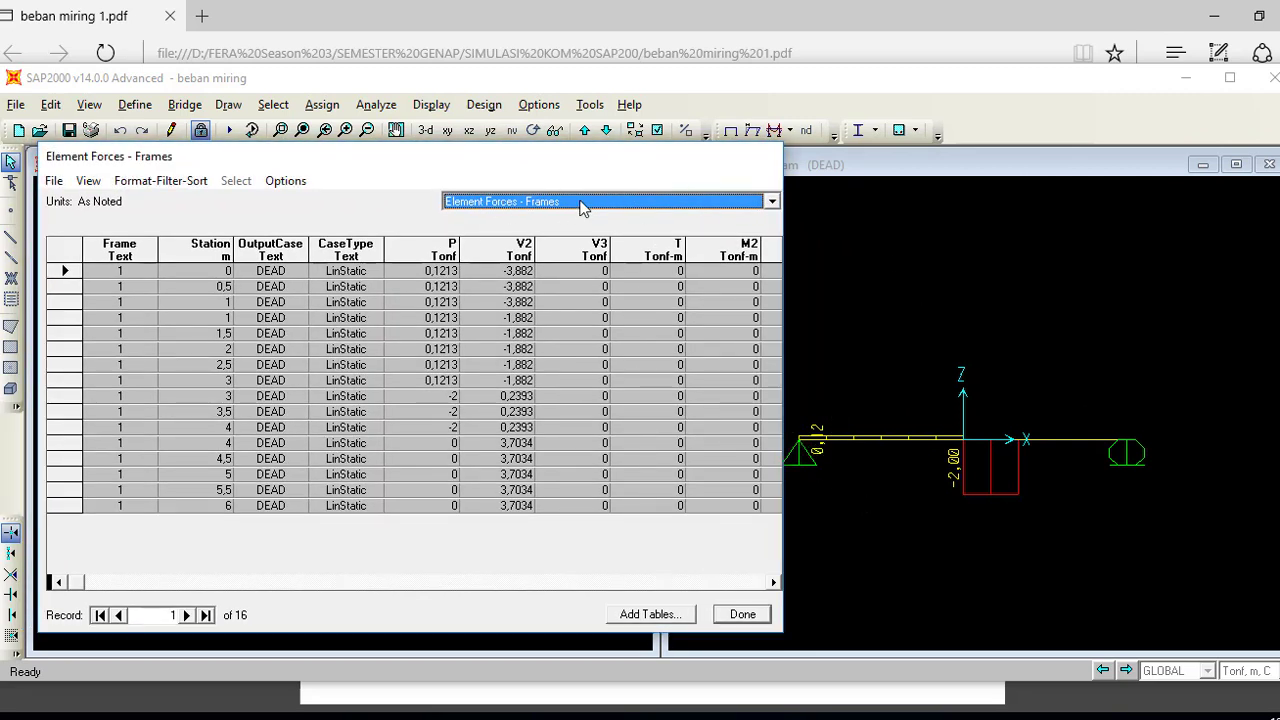
pyautogui.click(772, 201)
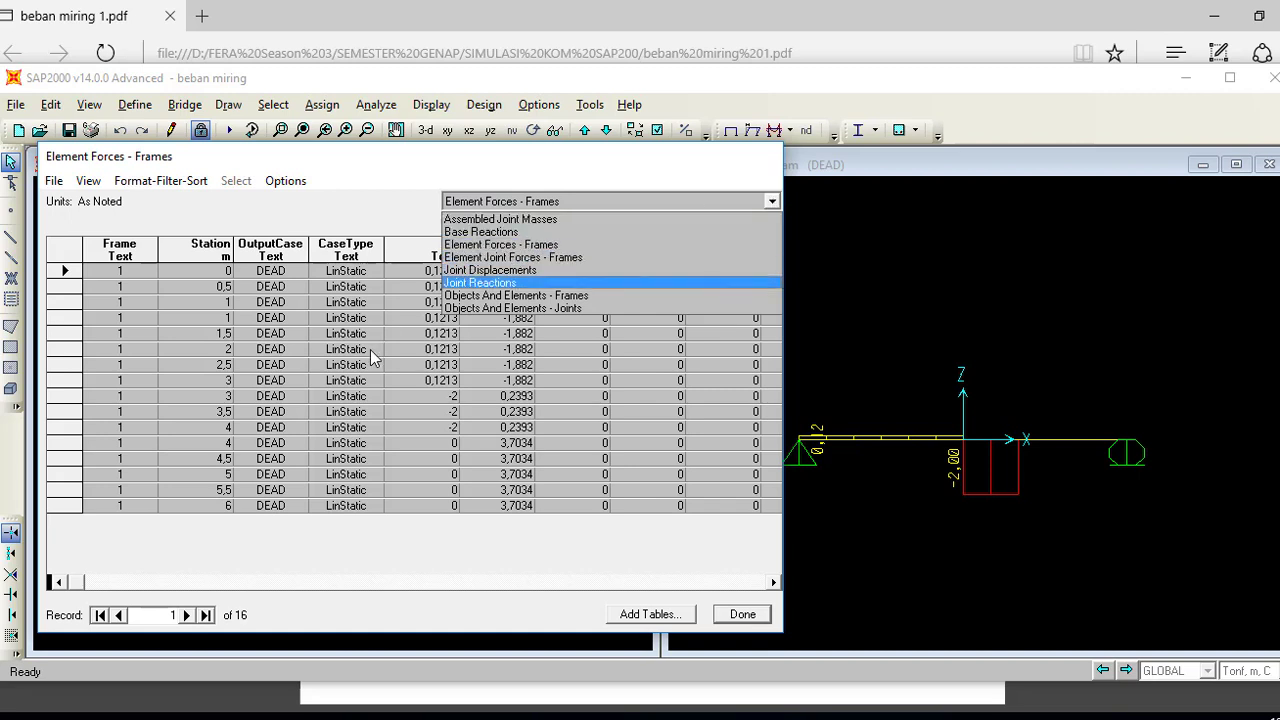
pyautogui.click(359, 401)
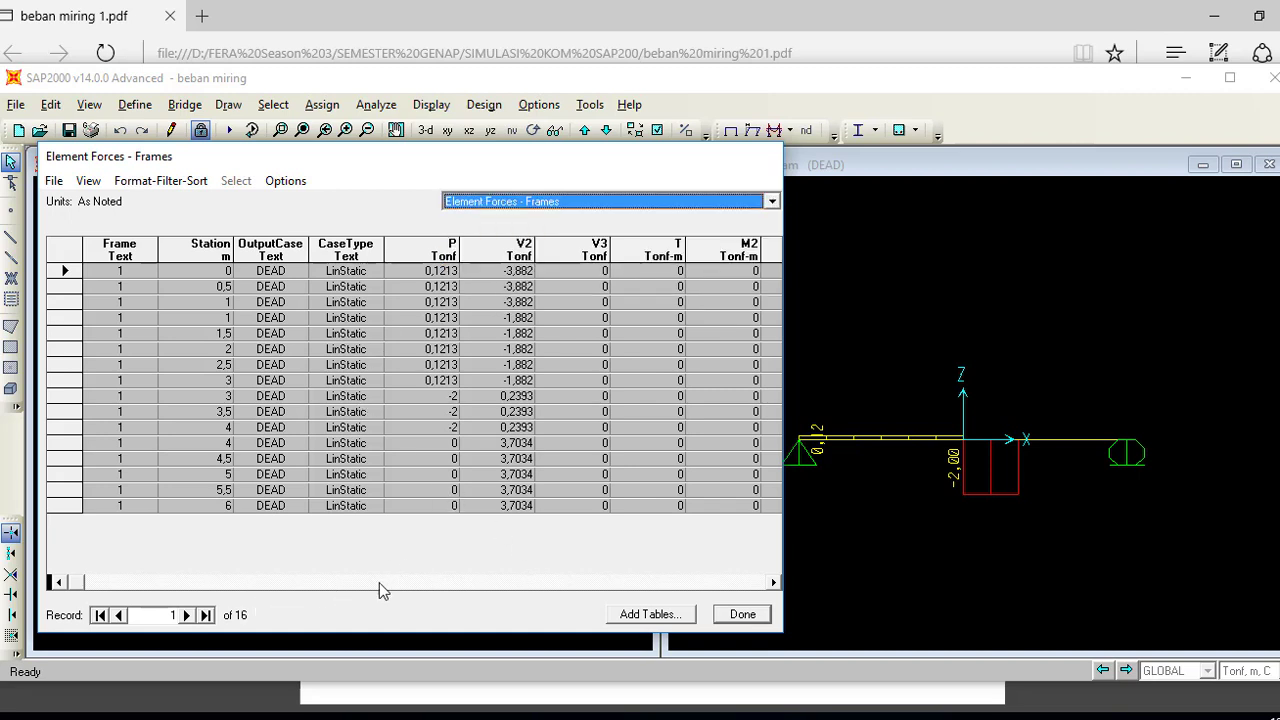
# Examine the M3 moments along the beam and the remaining columns of the Element Forces - Frames table
pyautogui.click(775, 584)
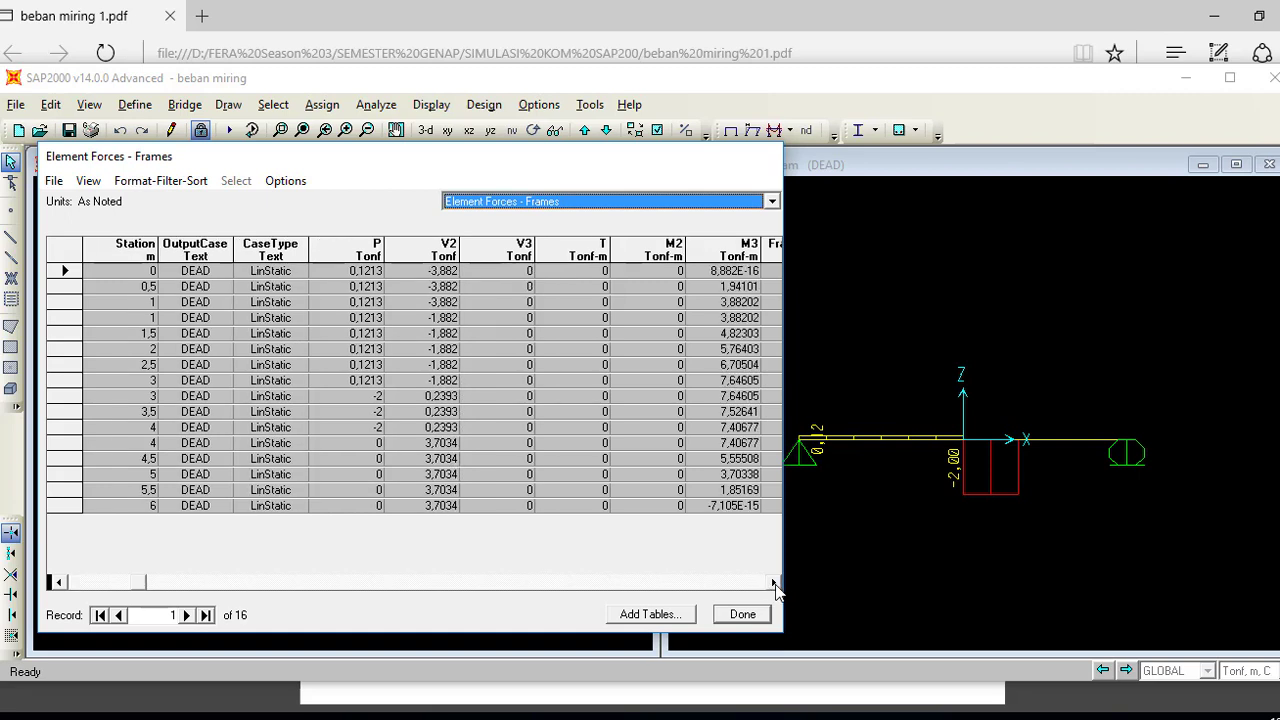
pyautogui.click(735, 288)
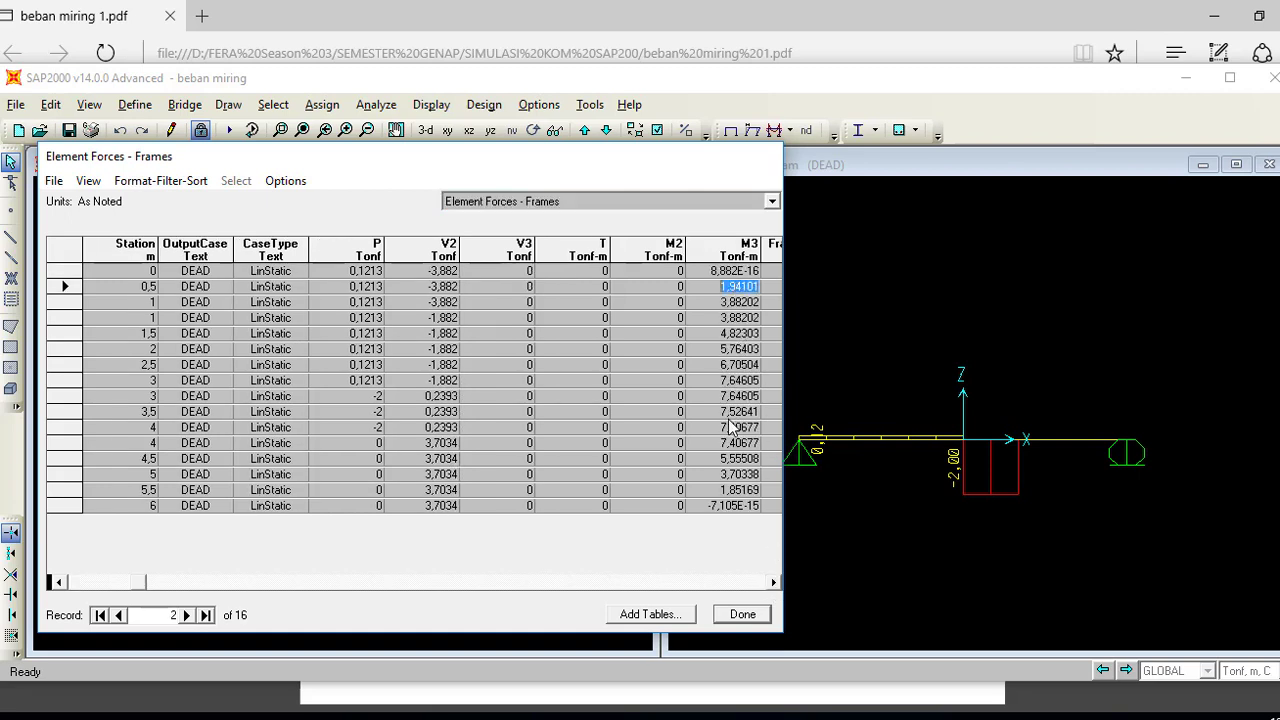
pyautogui.click(738, 475)
pyautogui.click(774, 584)
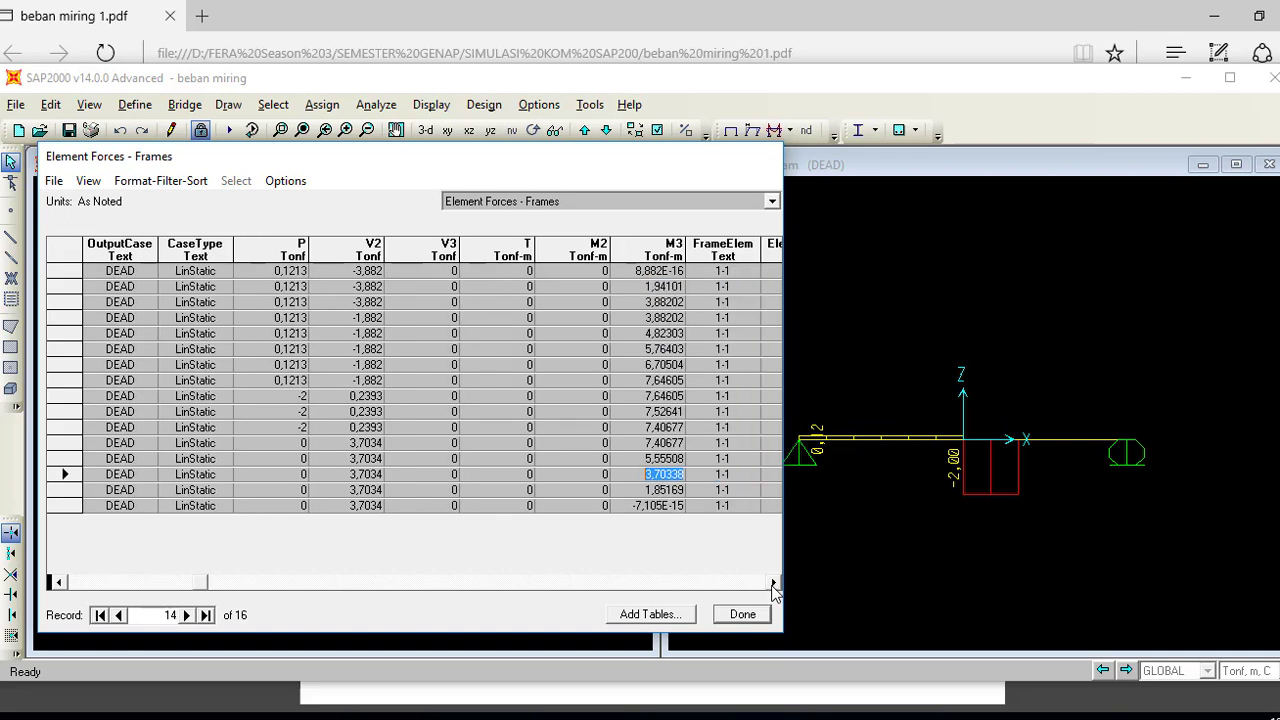
pyautogui.click(774, 584)
pyautogui.click(773, 584)
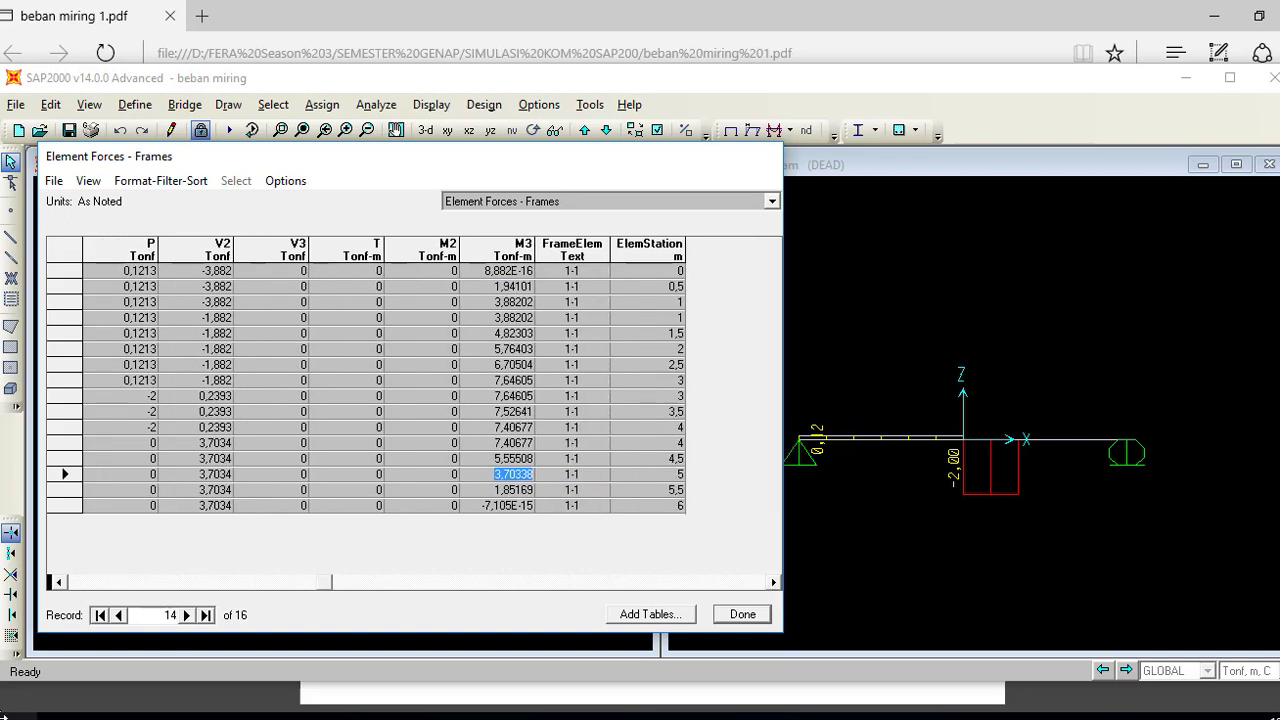
# Check the M3 moments at the beam's far end and around the 3 m and 3.5 m stations in the frame forces table
pyautogui.click(508, 506)
pyautogui.click(518, 411)
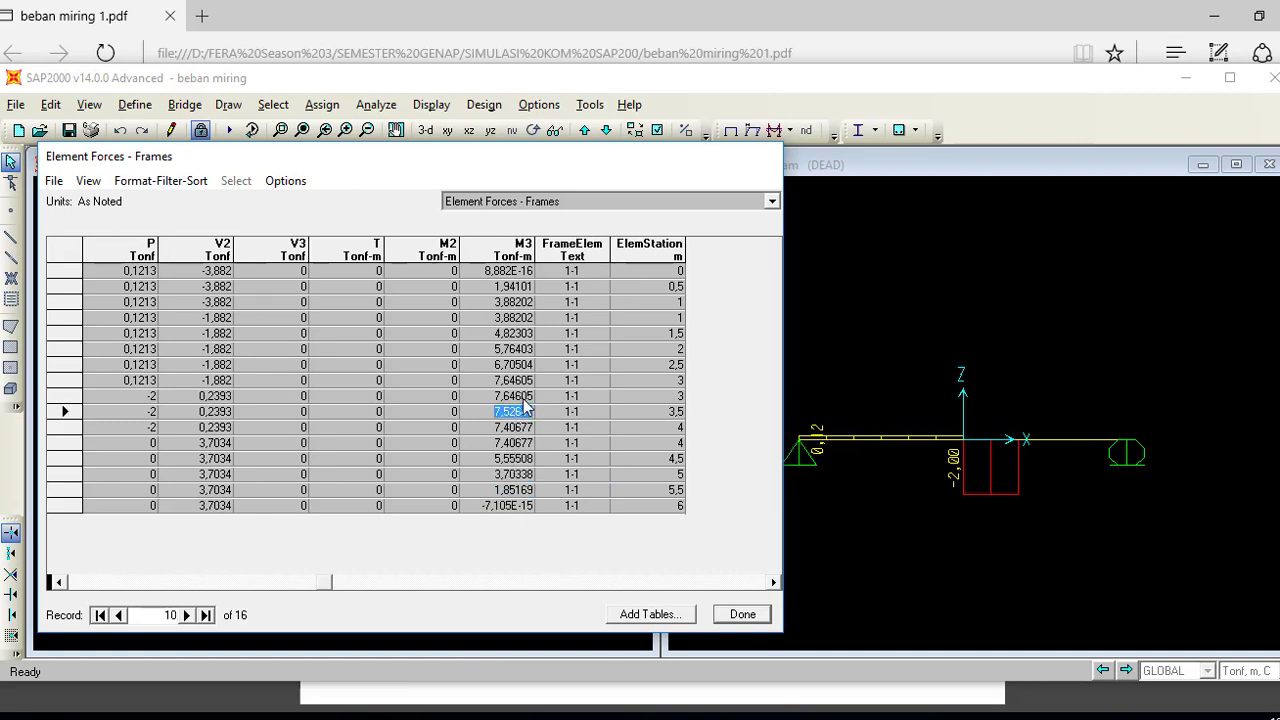
pyautogui.click(524, 398)
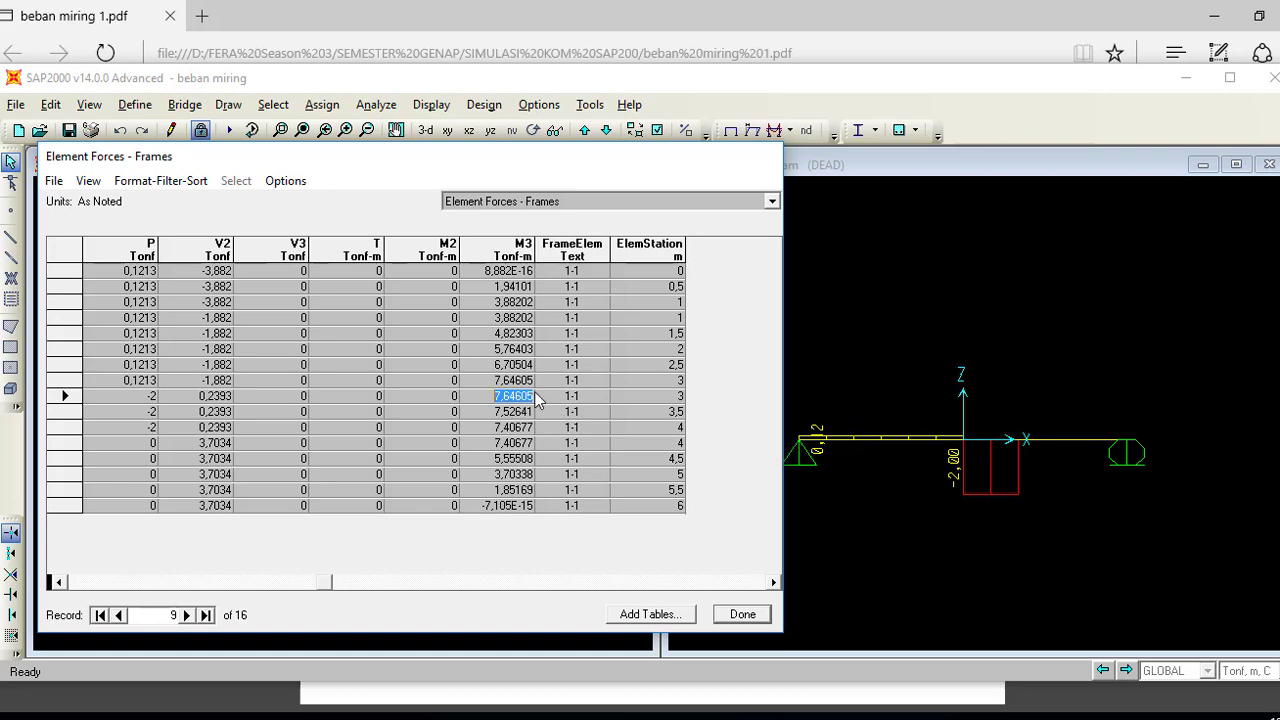
pyautogui.click(526, 383)
pyautogui.click(528, 413)
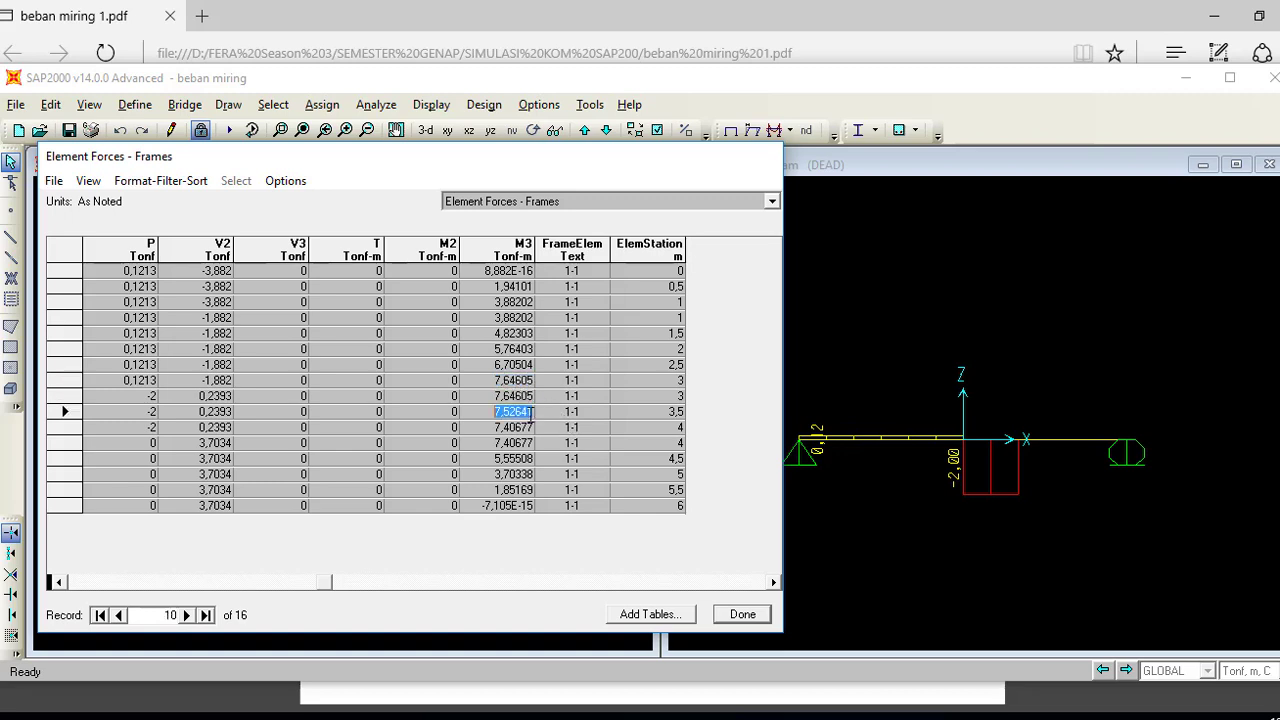
pyautogui.click(523, 383)
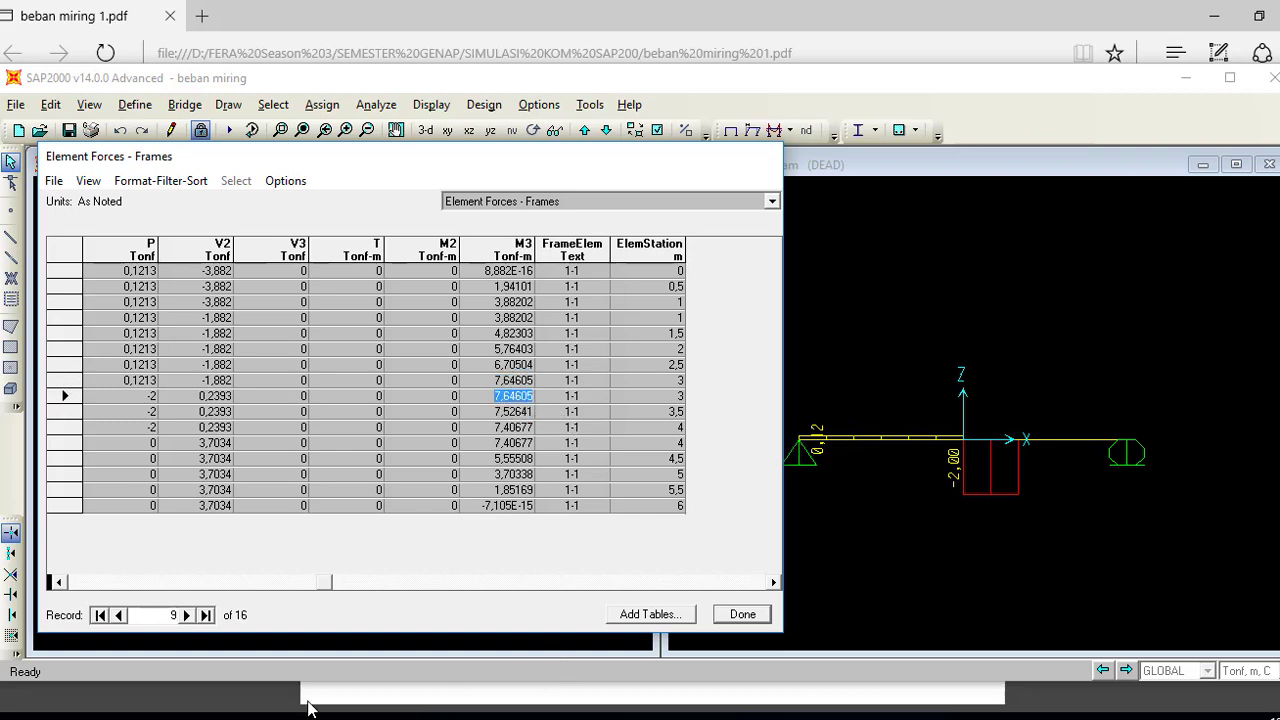
# Compare the M3 moments with the Momen calculations for points C, D and E in beban miring 1.pdf, returning to SAP2000
pyautogui.click(300, 712)
pyautogui.scroll(5, 771, 366)
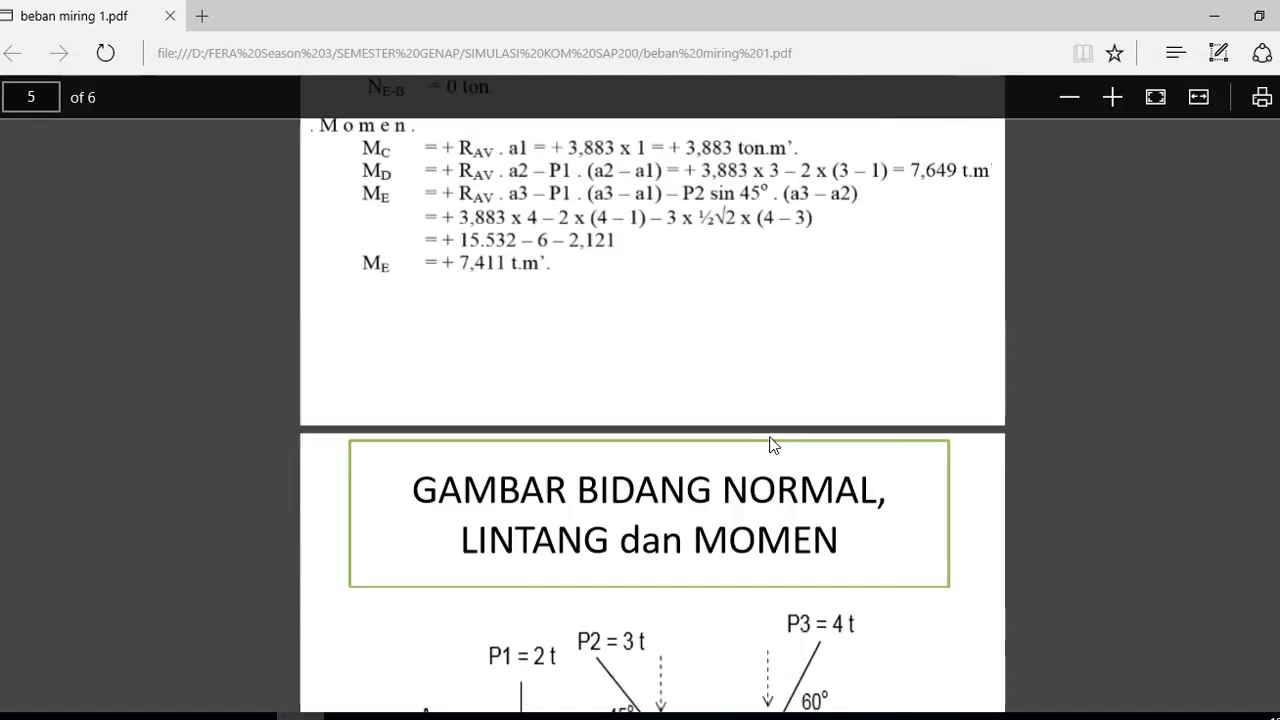
pyautogui.scroll(-3, 771, 443)
pyautogui.scroll(4, 770, 443)
pyautogui.scroll(3, 771, 443)
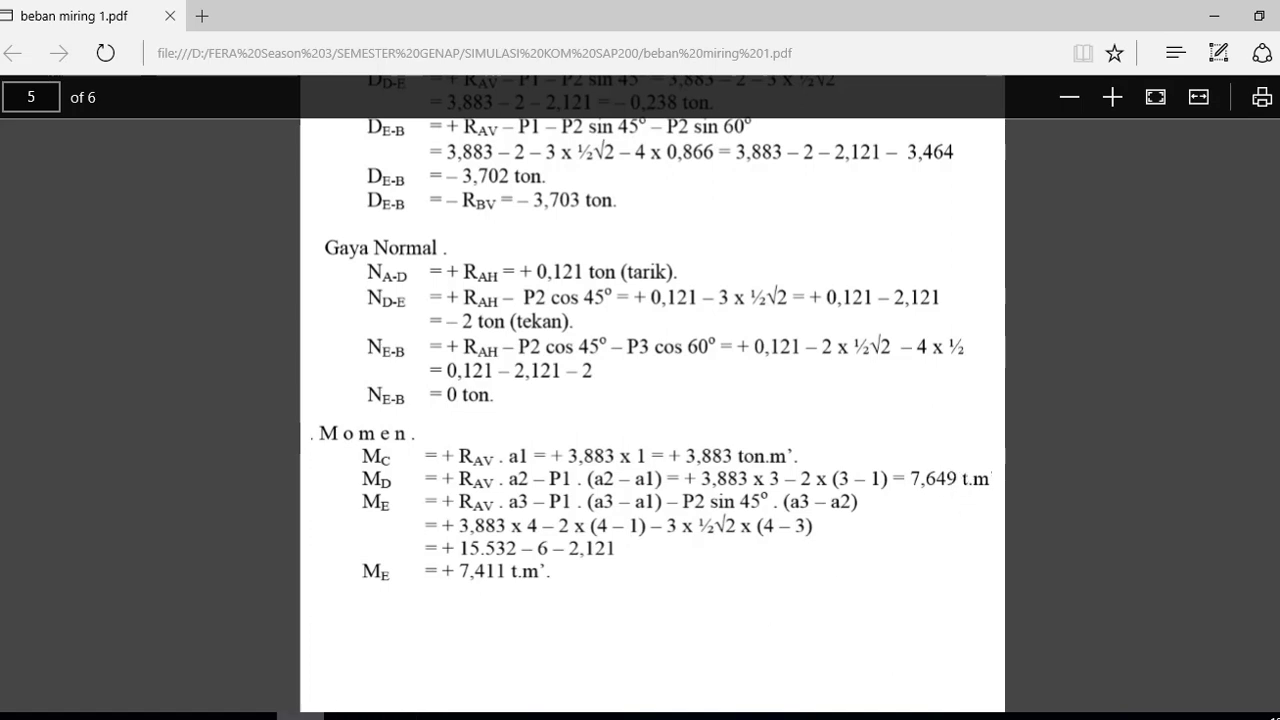
pyautogui.moveTo(348, 716)
pyautogui.click(300, 716)
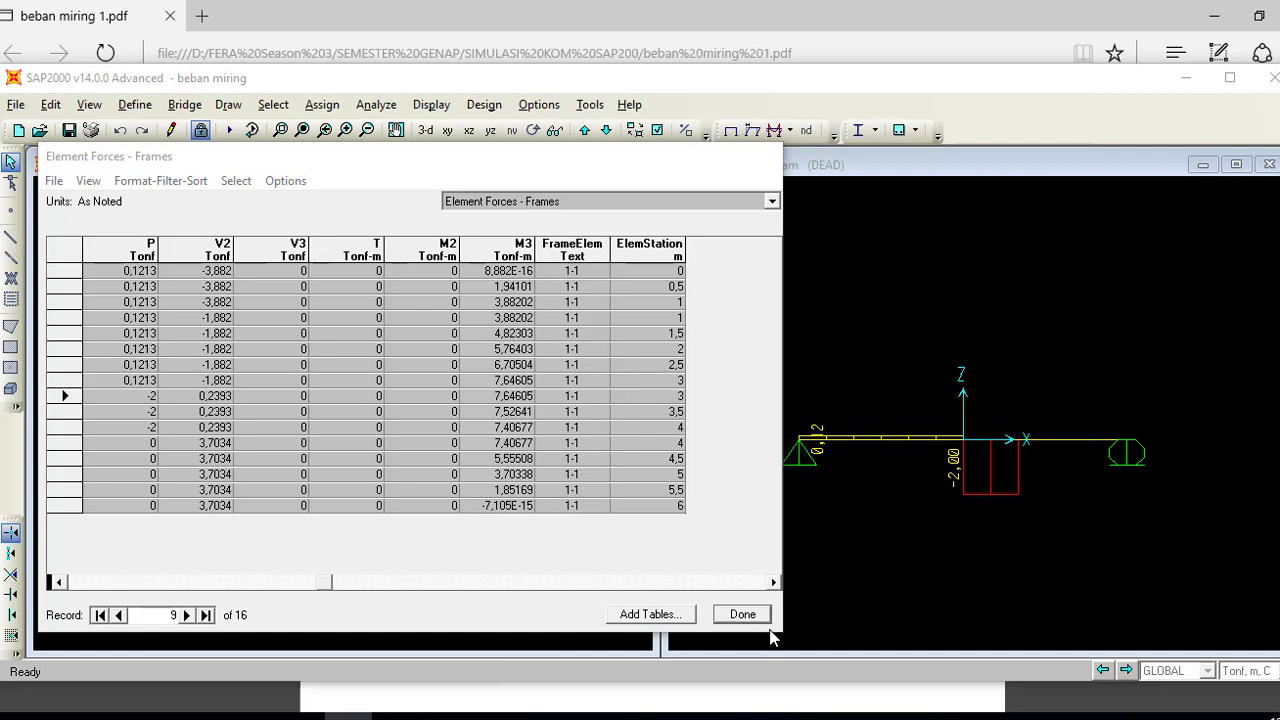
# Close the Element Forces - Frames table and review the Gaya Normal and Momen calculations in beban miring 1.pdf, returning to SAP2000
pyautogui.click(742, 615)
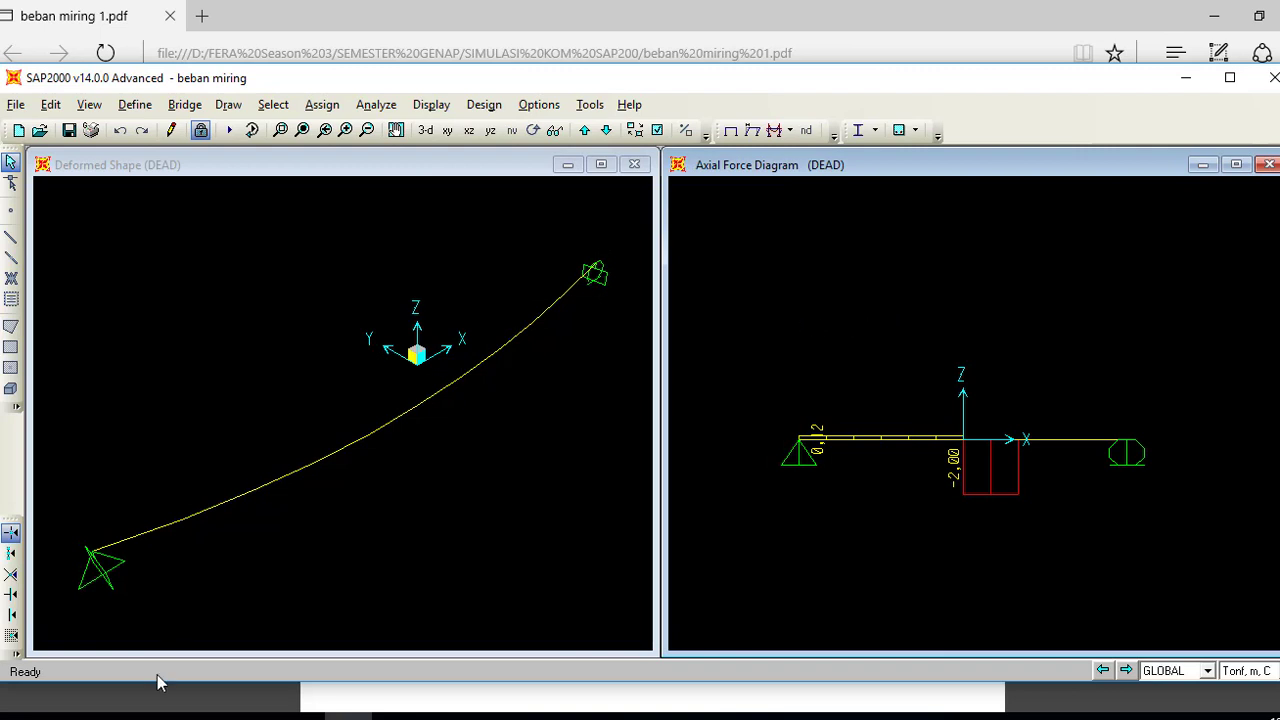
pyautogui.moveTo(348, 714)
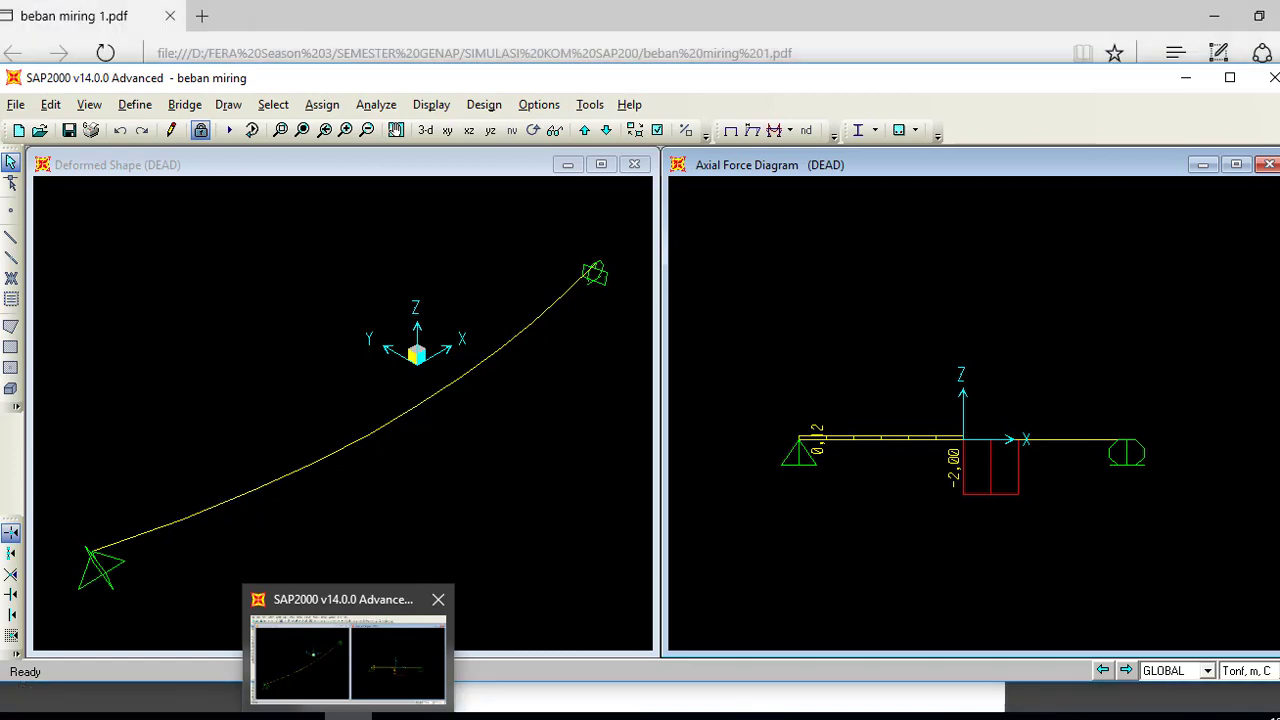
pyautogui.click(302, 680)
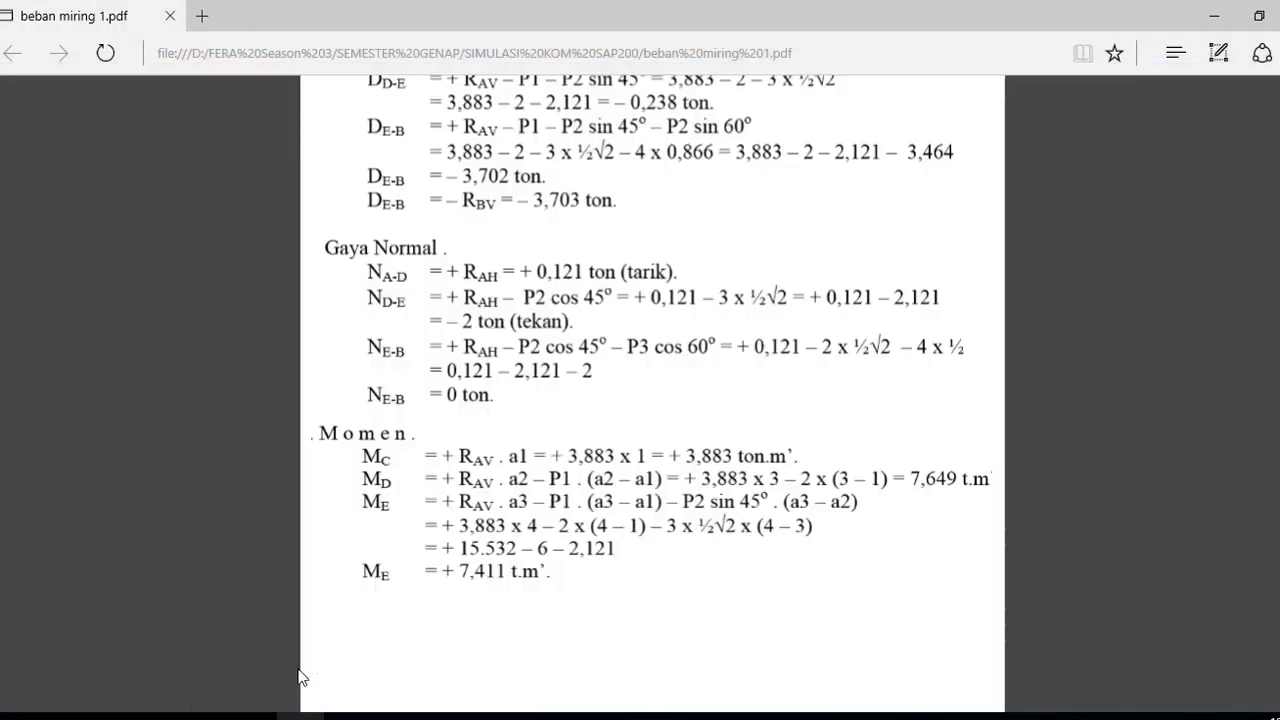
pyautogui.click(348, 716)
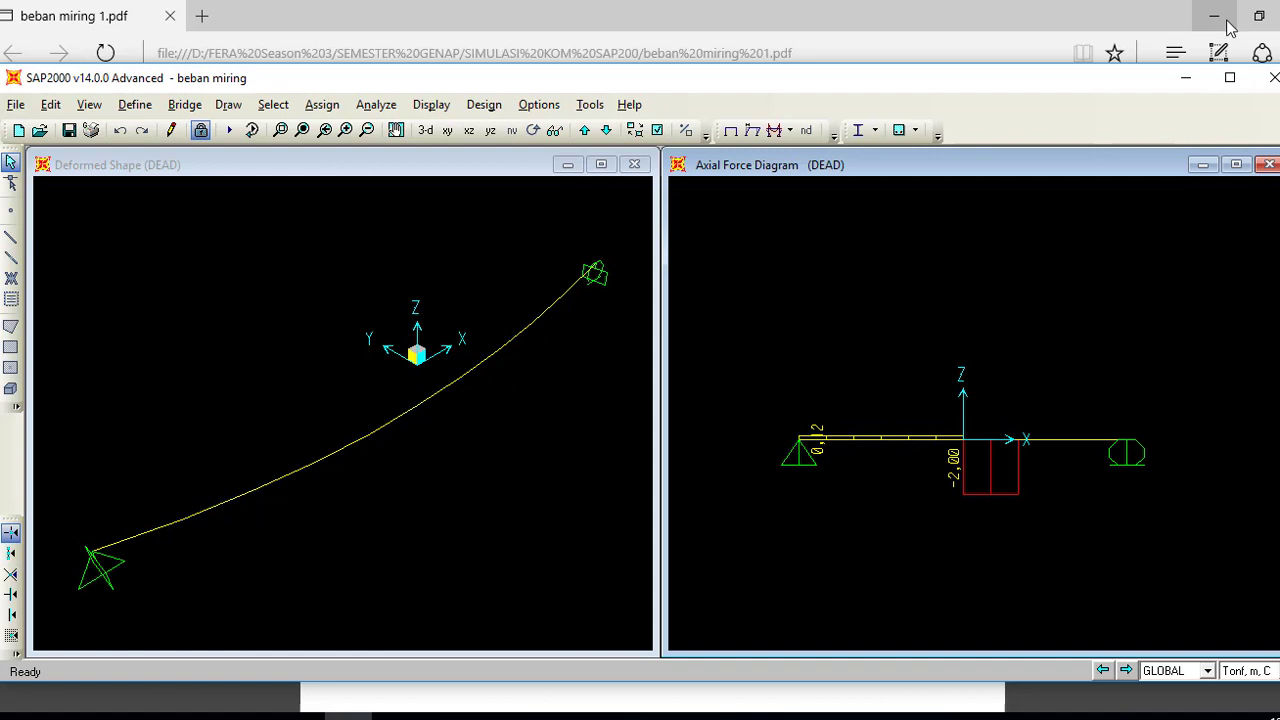
# Minimize the SAP2000 window and the beban miring 1.pdf browser window to show the desktop
pyautogui.click(1204, 166)
pyautogui.click(1185, 78)
pyautogui.click(1212, 16)
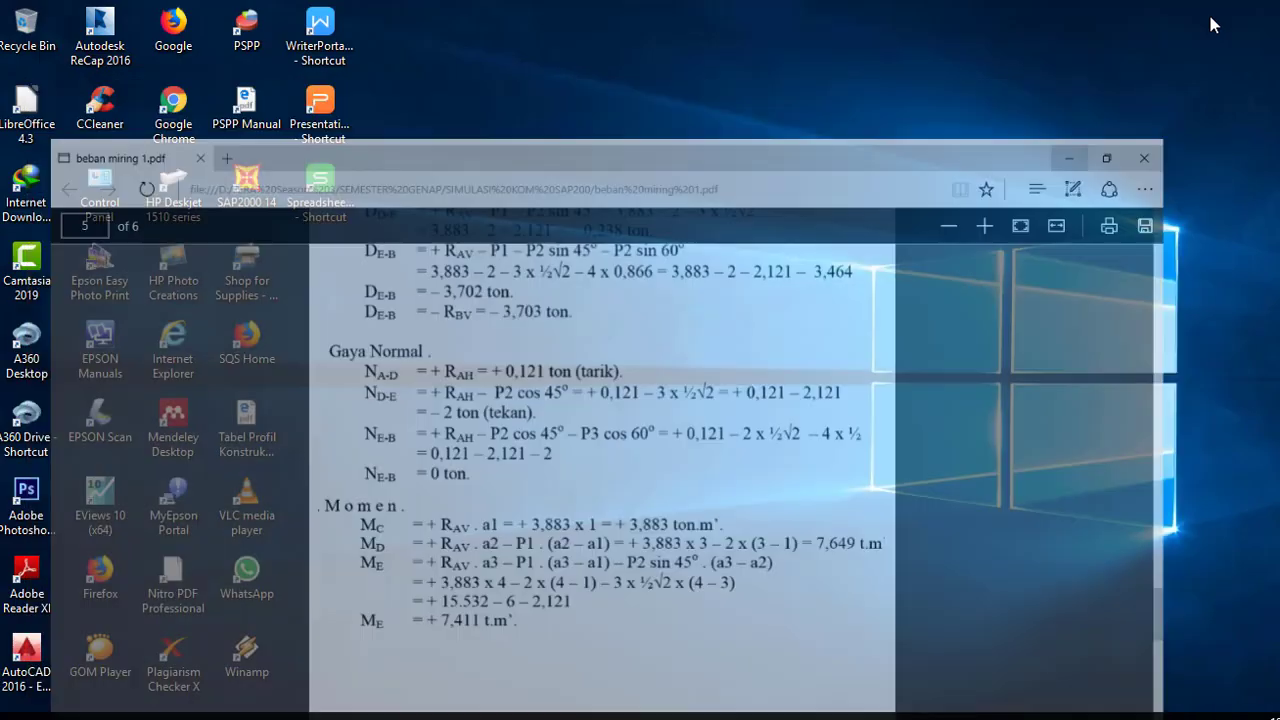